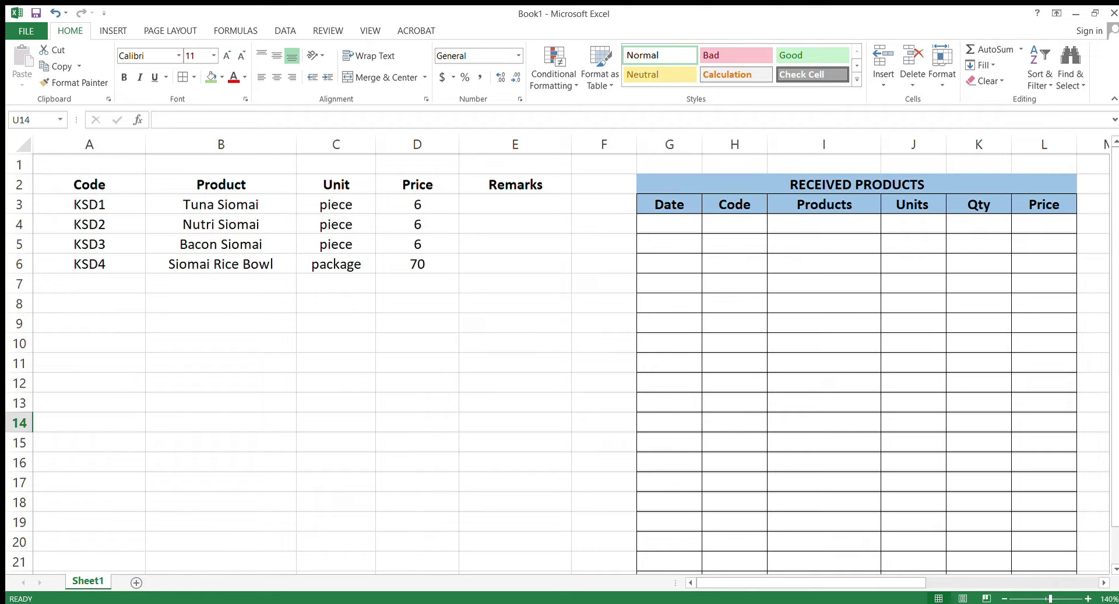
Step: Enter =VLOOKUP(H4,ITEMS,2,FALSE) in I4 to fetch the product name for H4's code
{"action": "left_click", "coordinate": [789, 229]}
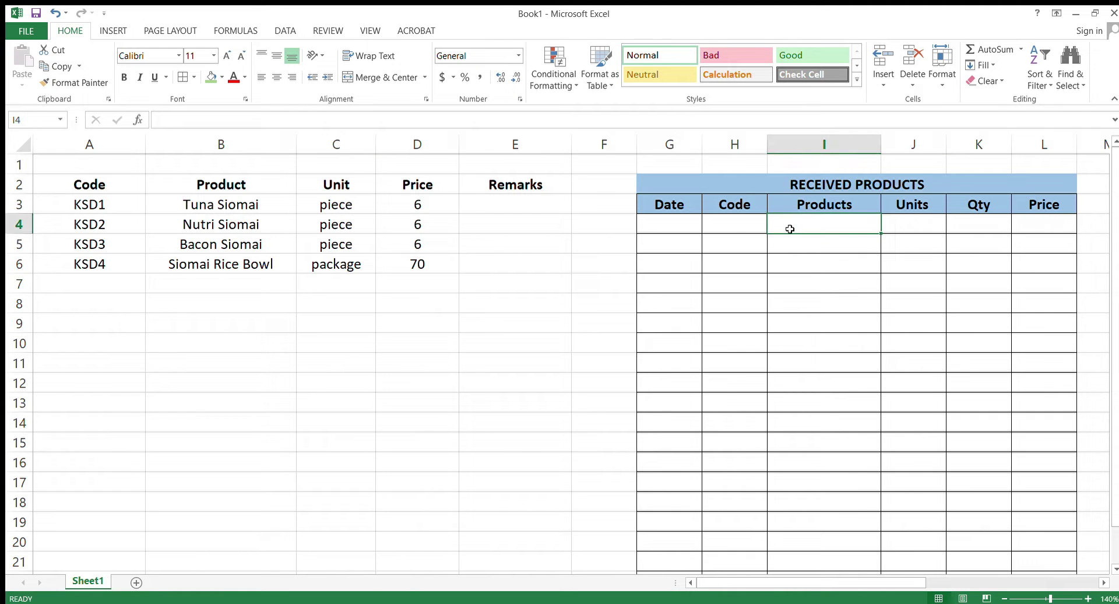
{"action": "left_click", "coordinate": [1101, 582]}
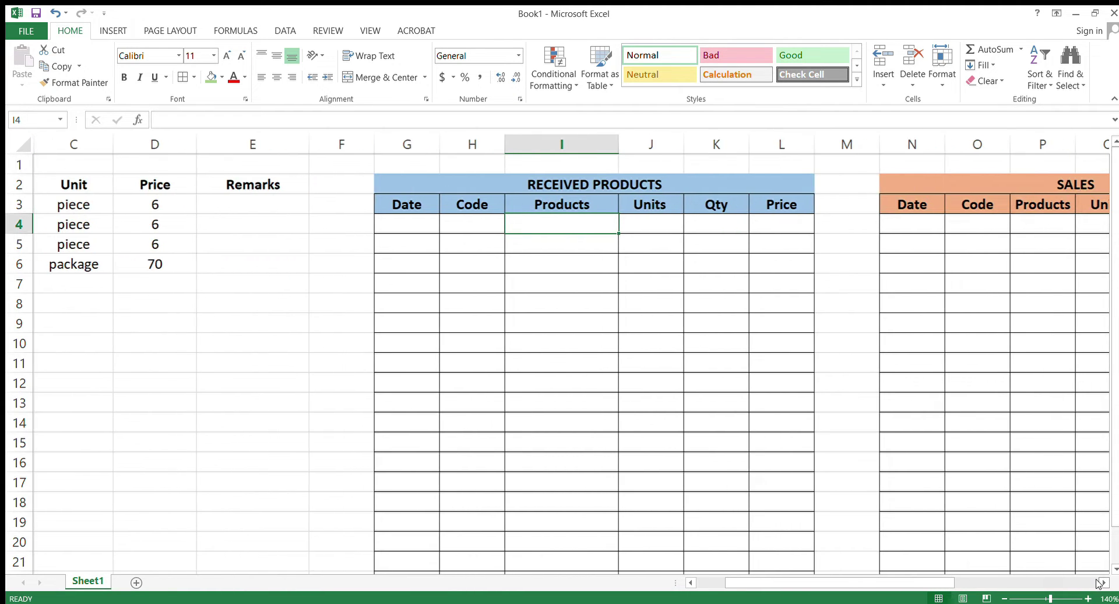
{"action": "left_click", "coordinate": [1087, 598]}
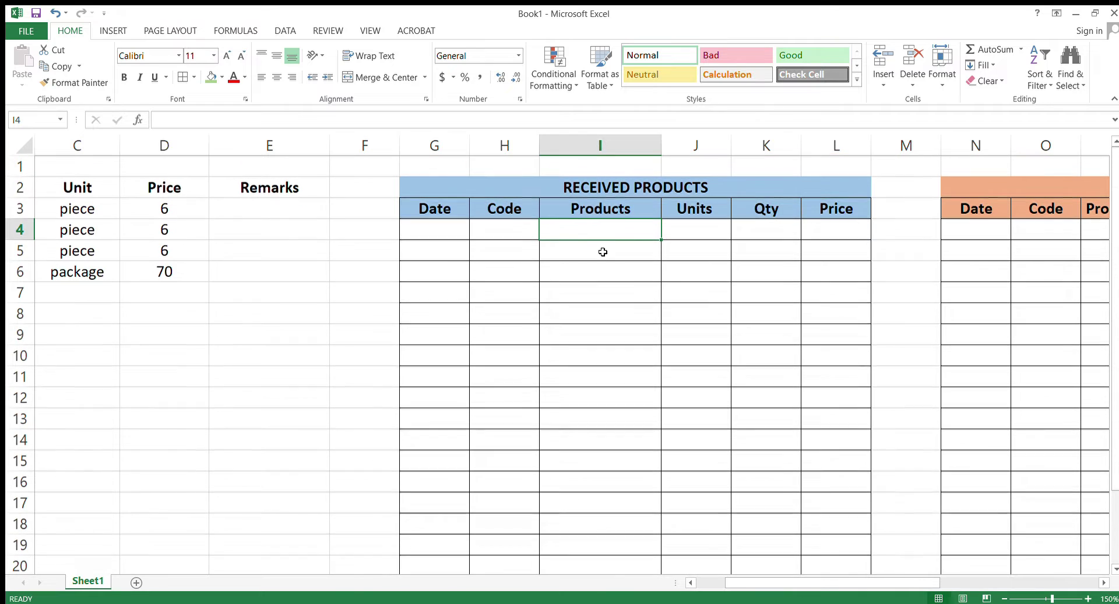
{"action": "left_click", "coordinate": [281, 121]}
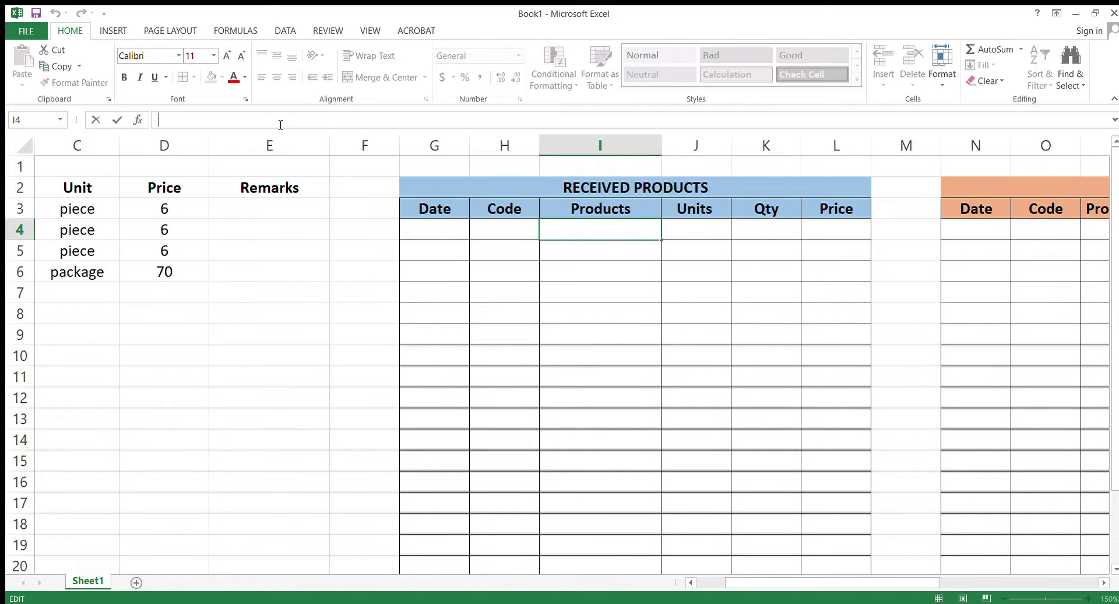
{"action": "type", "text": "="}
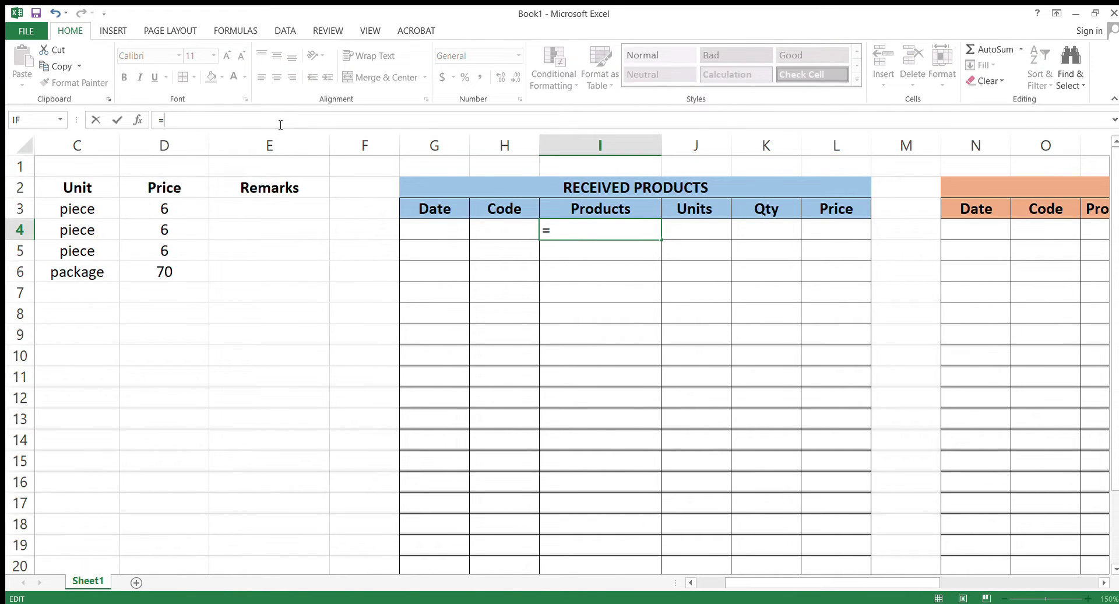
{"action": "type", "text": "VLOP"}
{"action": "key", "text": "BackSpace"}
{"action": "type", "text": "OK"}
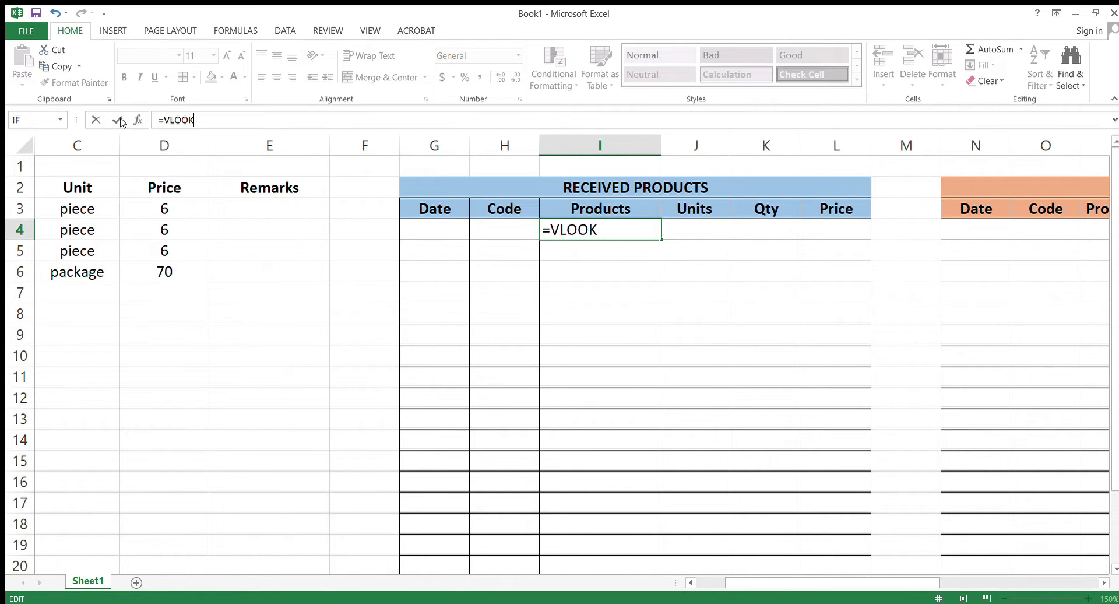
{"action": "type", "text": "UP("}
{"action": "left_click", "coordinate": [499, 232]}
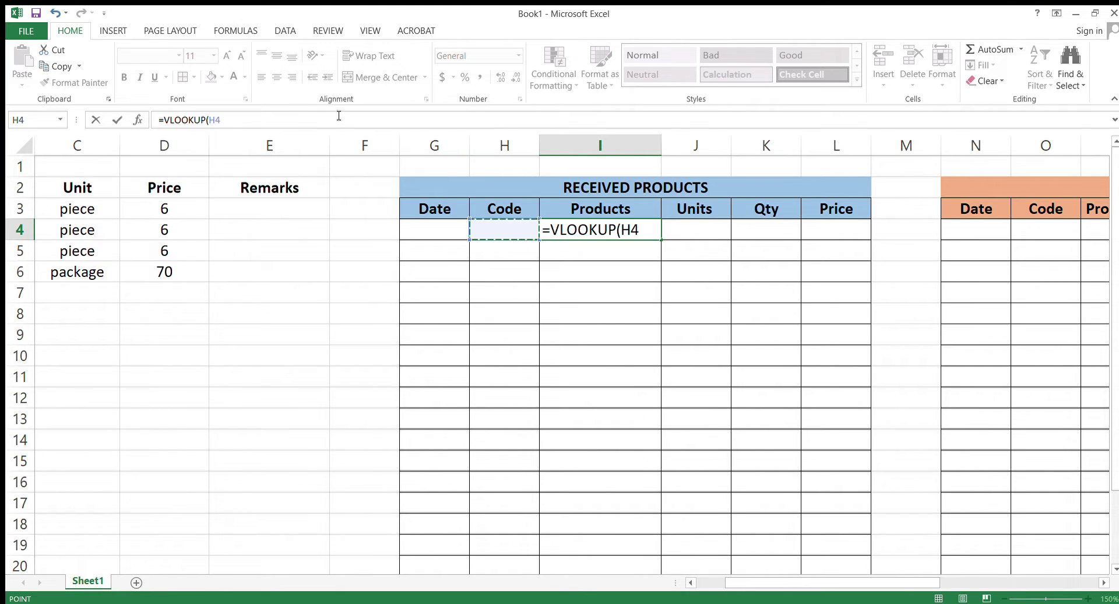
{"action": "type", "text": ","}
{"action": "type", "text": "ITEMS,"}
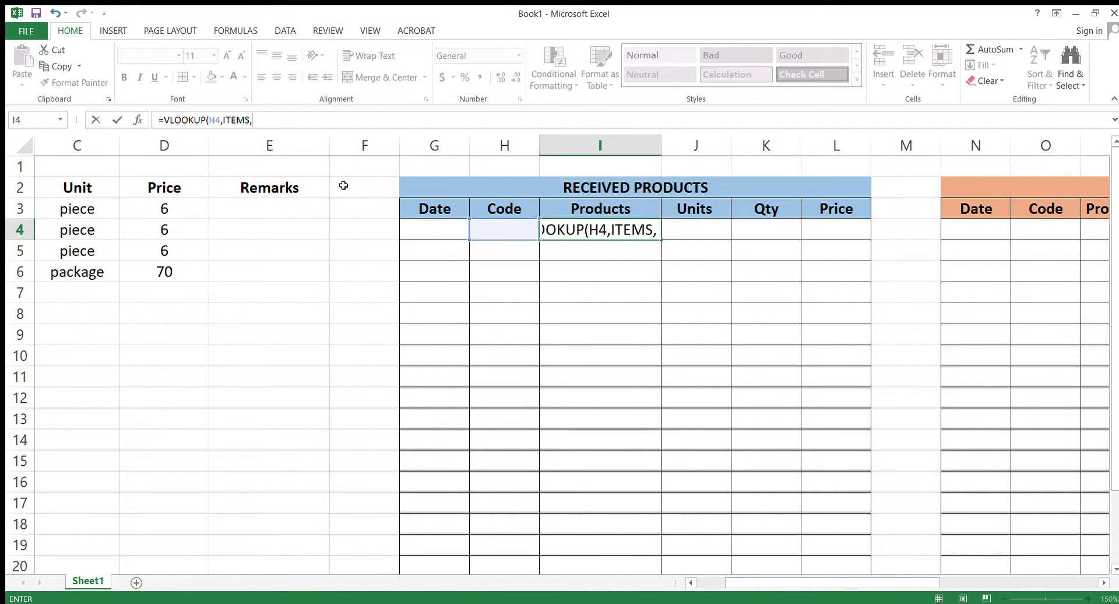
{"action": "type", "text": "2,"}
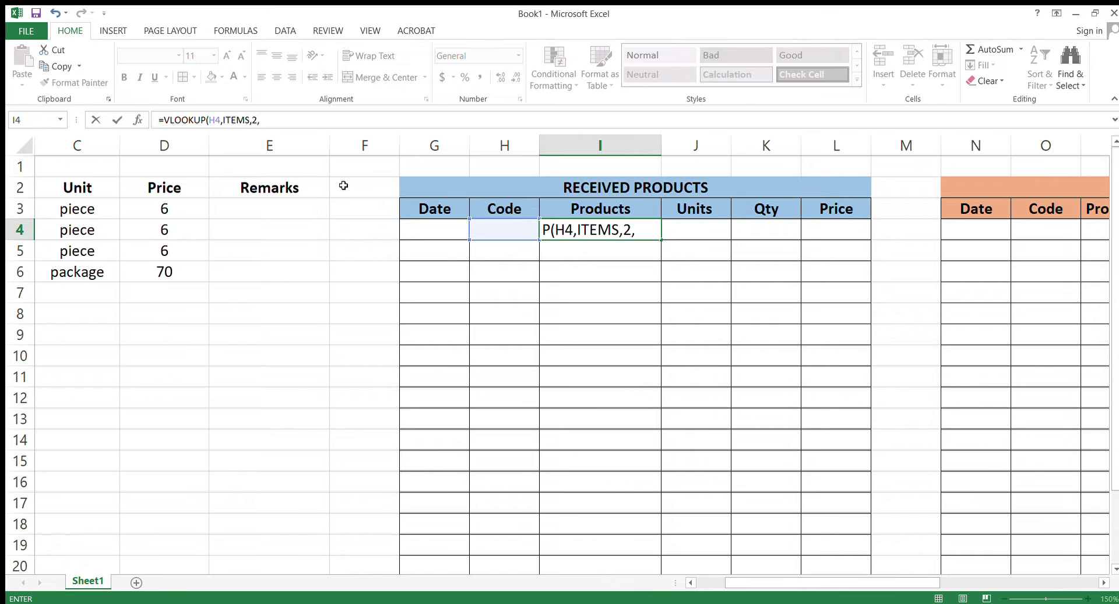
{"action": "type", "text": "FALS"}
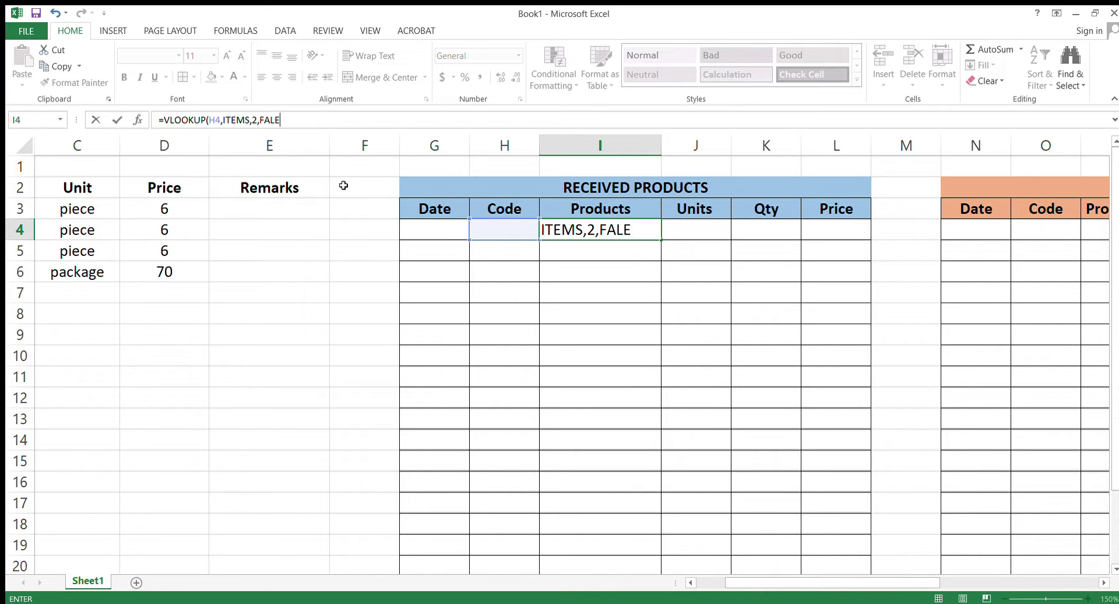
{"action": "type", "text": "E"}
{"action": "key", "text": "Return"}
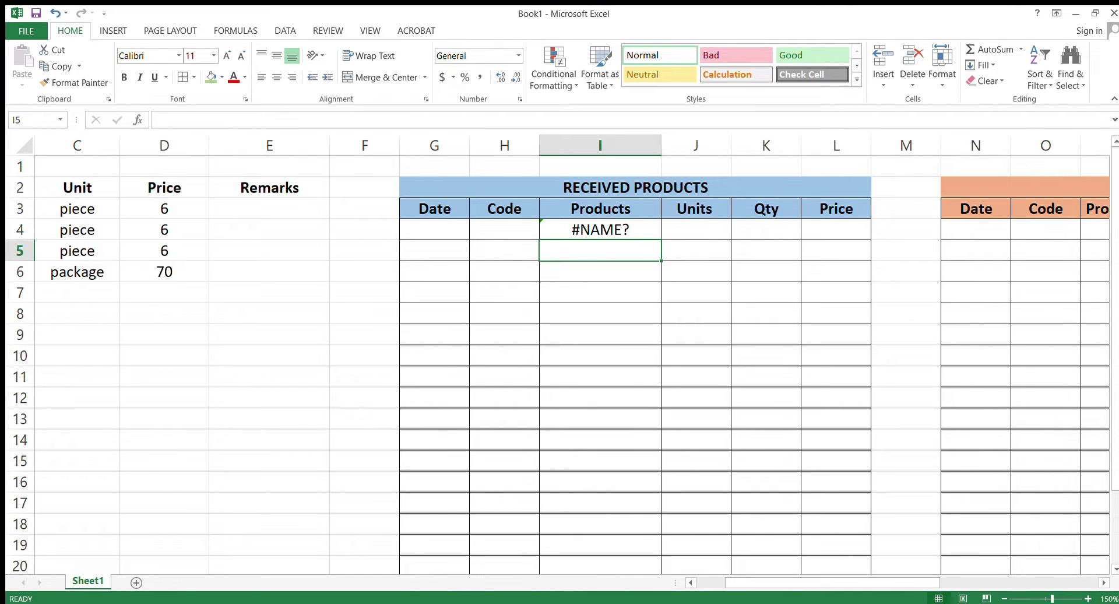
{"action": "left_click_drag", "start_coordinate": [729, 583], "coordinate": [701, 585]}
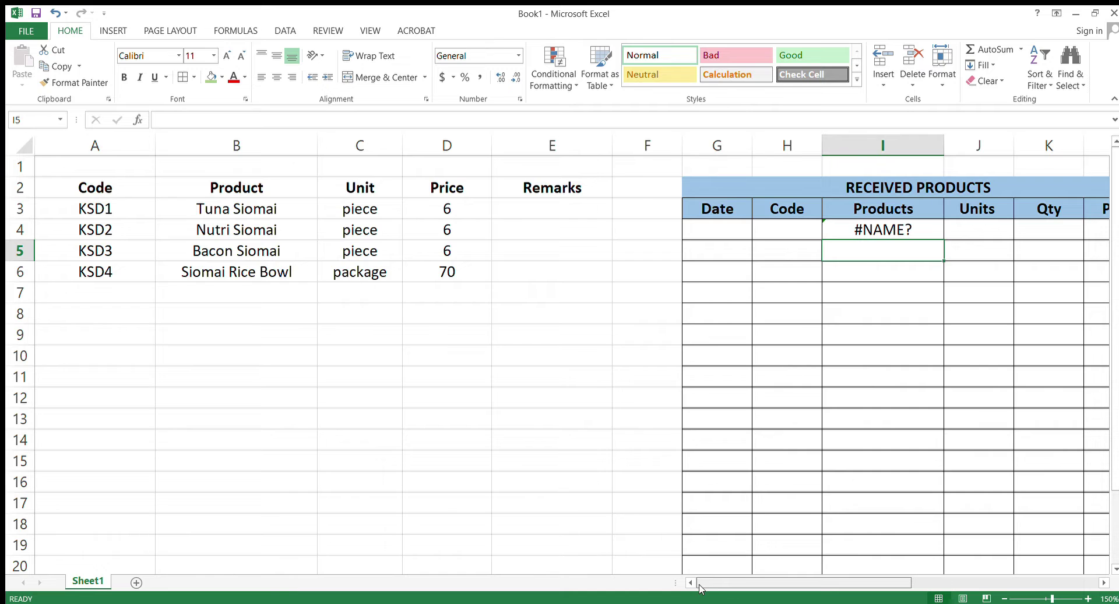
Step: Apply All Borders to the item list A2:E6
{"action": "left_click_drag", "start_coordinate": [87, 188], "coordinate": [554, 274]}
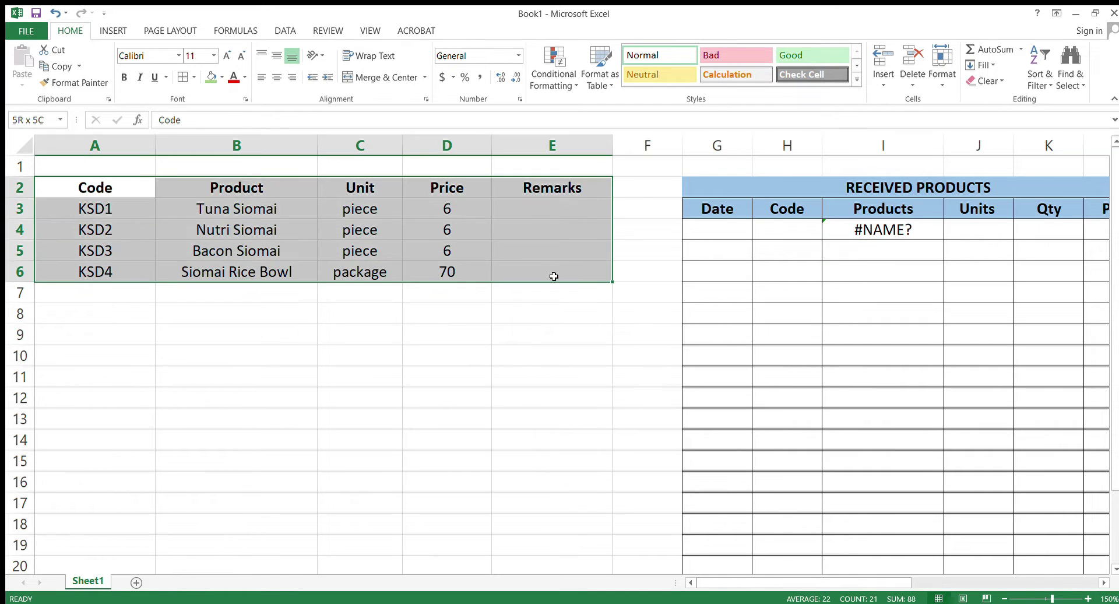
{"action": "left_click", "coordinate": [183, 77]}
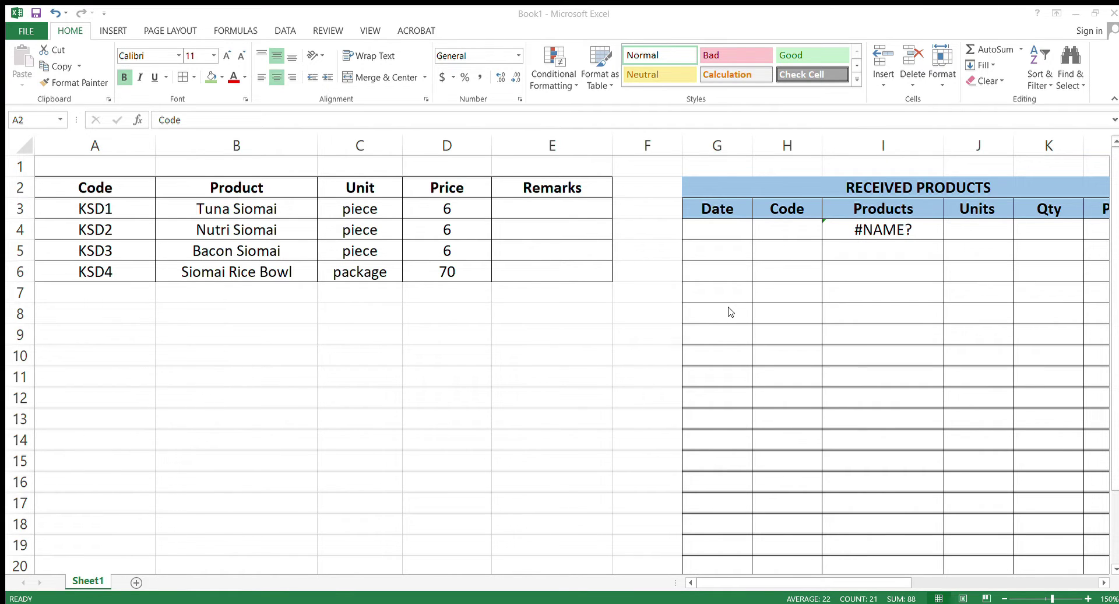
{"action": "key", "text": "ctrl+a"}
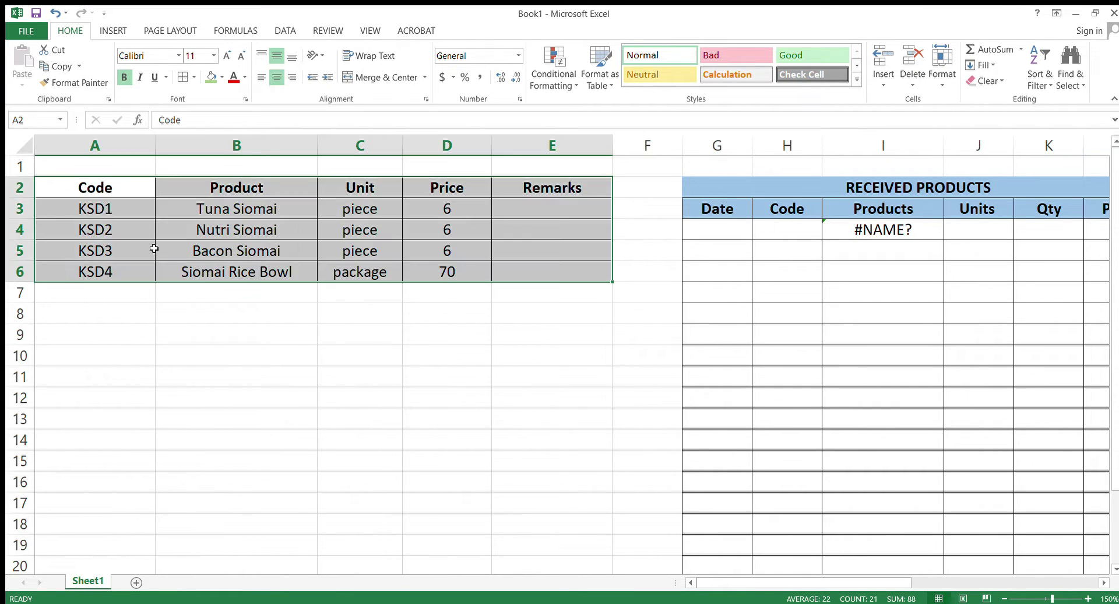
Step: Name the item data range A3:D6 ITEMS via the Name Box
{"action": "left_click", "coordinate": [60, 225]}
{"action": "left_click_drag", "start_coordinate": [64, 208], "coordinate": [443, 272]}
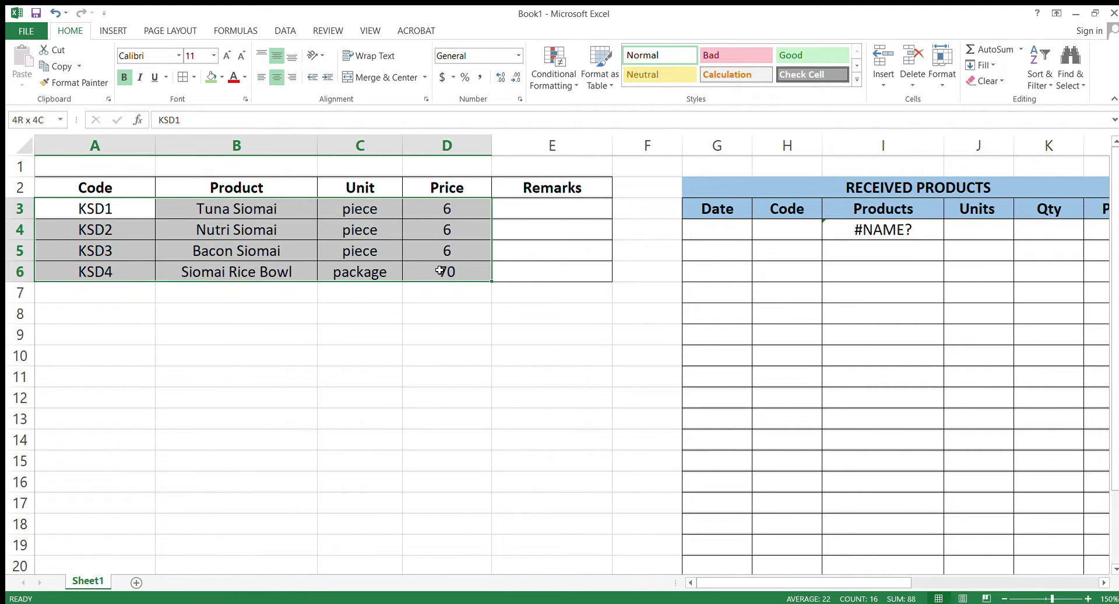
{"action": "left_click", "coordinate": [24, 125]}
{"action": "type", "text": "IT"}
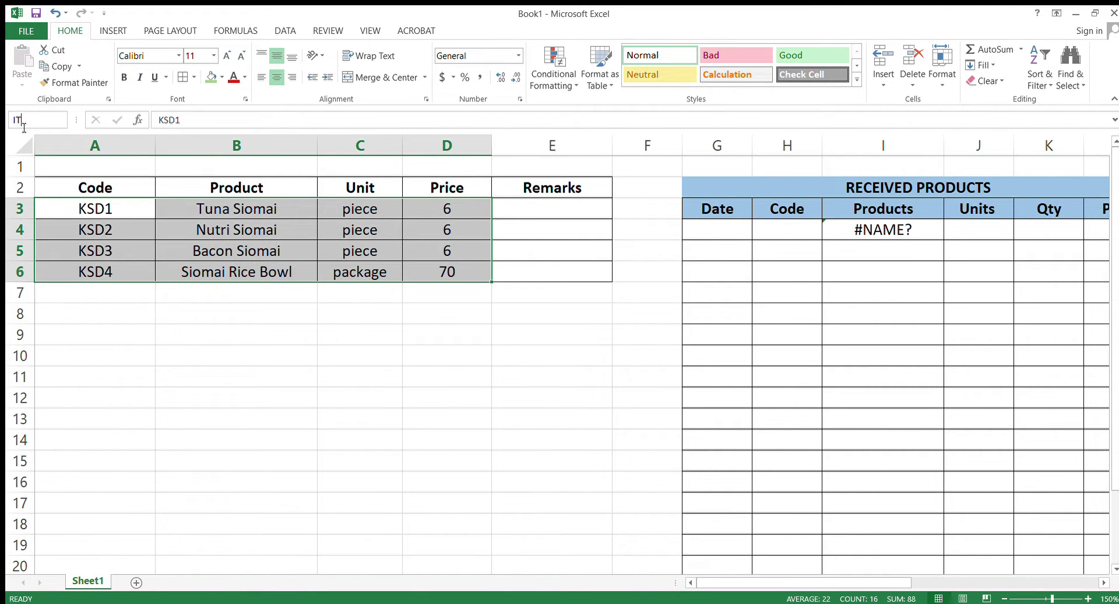
{"action": "type", "text": "EM"}
{"action": "key", "text": "Return"}
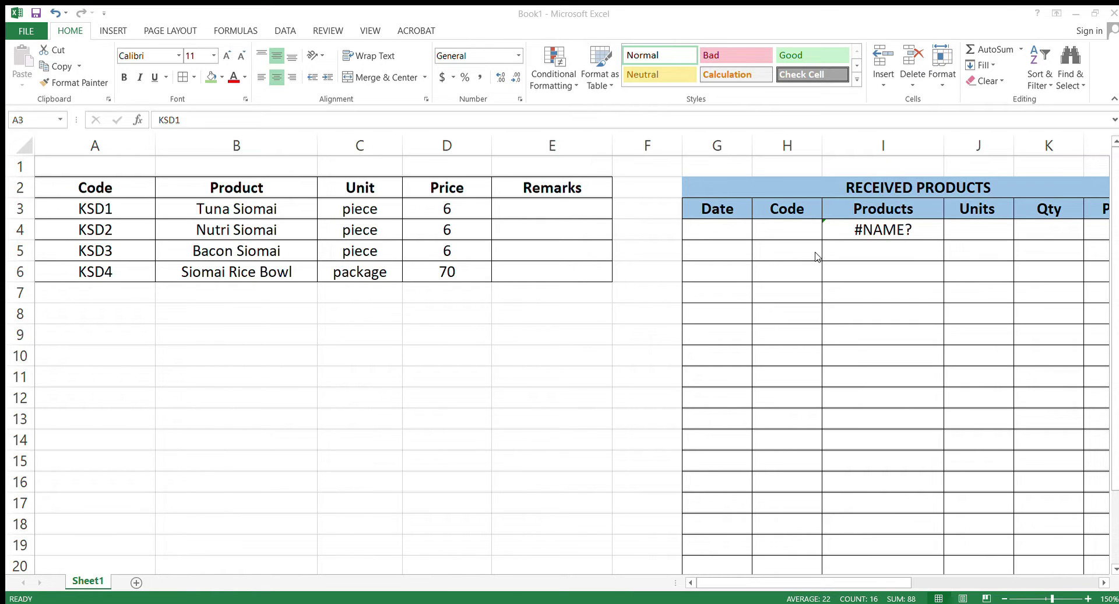
{"action": "left_click", "coordinate": [1024, 21]}
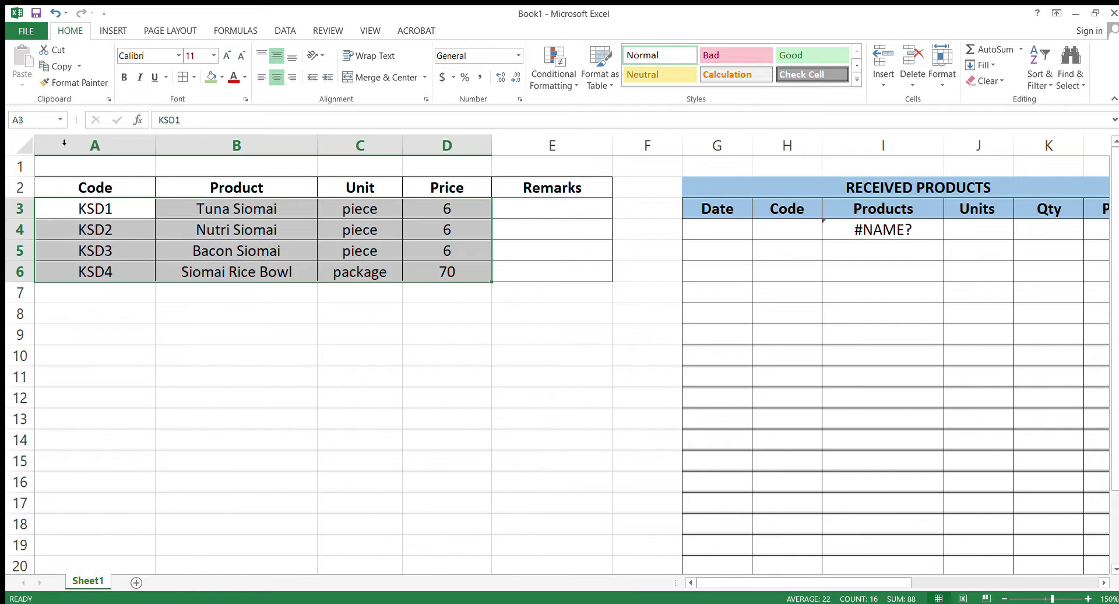
{"action": "left_click", "coordinate": [37, 123]}
{"action": "type", "text": "ITEMS"}
{"action": "key", "text": "Return"}
{"action": "left_click", "coordinate": [874, 229]}
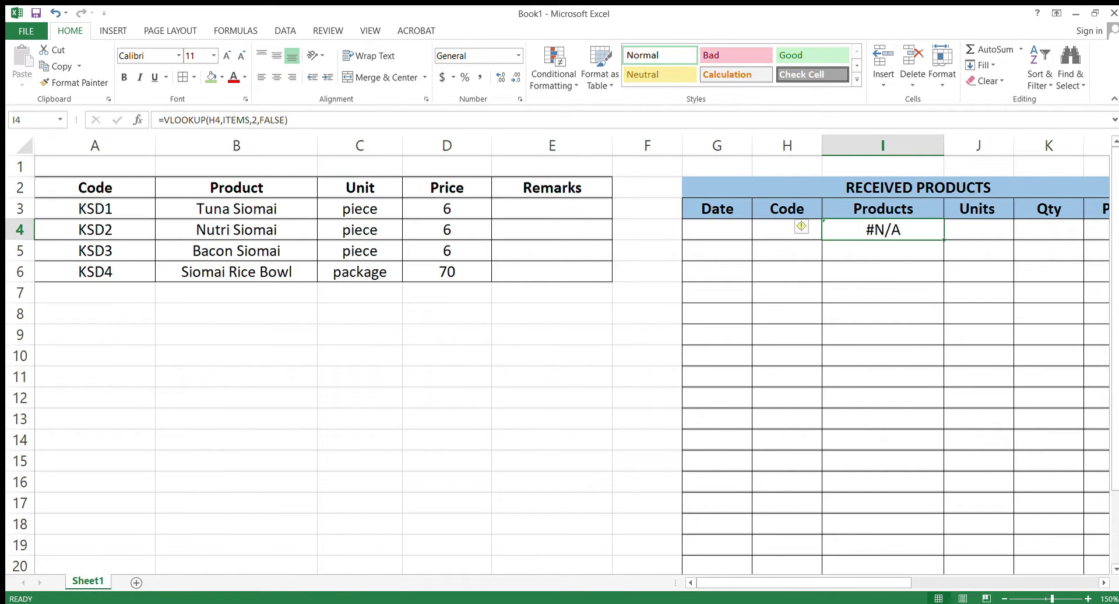
Step: Enter =VLOOKUP(H4,ITEMS,3,FALSE) in J4 to return the item's unit
{"action": "mouse_move", "coordinate": [731, 582]}
{"action": "left_mouse_down"}
{"action": "mouse_move", "coordinate": [903, 582]}
{"action": "mouse_move", "coordinate": [787, 582]}
{"action": "mouse_move", "coordinate": [742, 568]}
{"action": "left_mouse_up"}
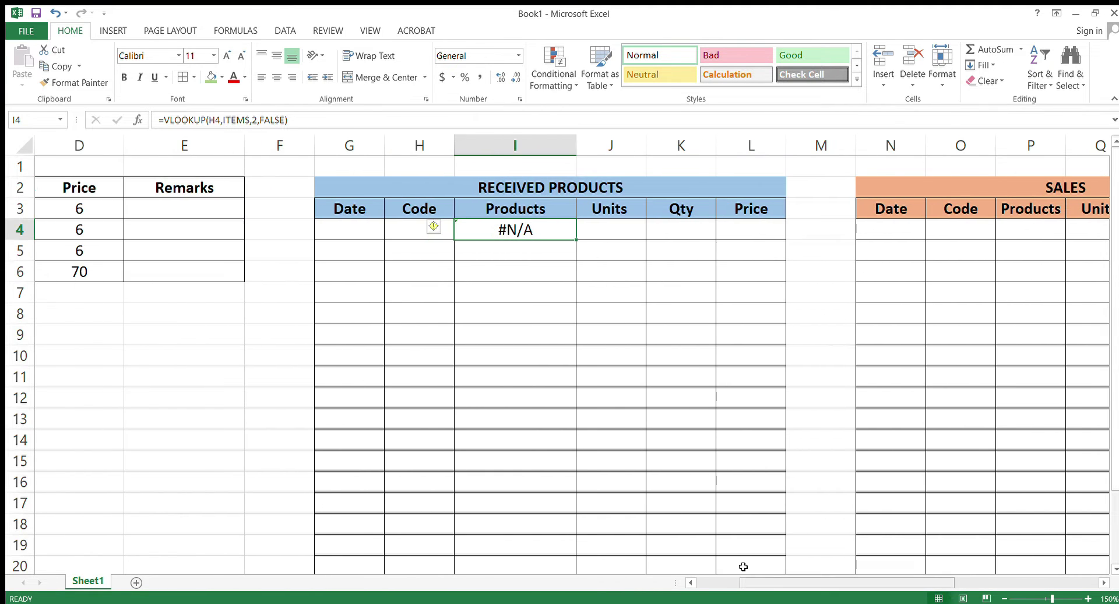
{"action": "left_click", "coordinate": [618, 238]}
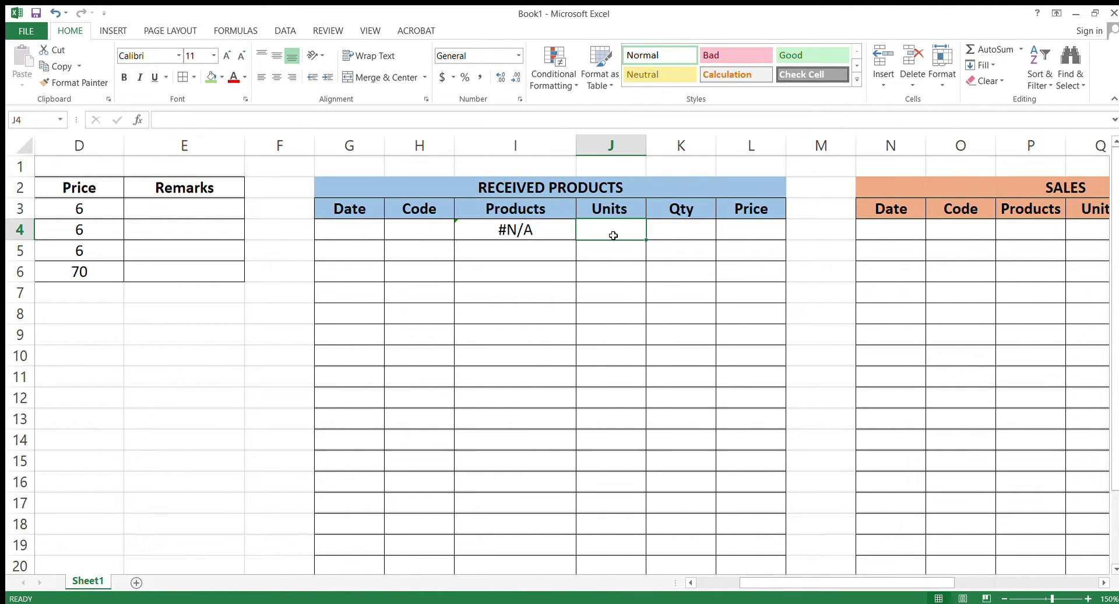
{"action": "left_click", "coordinate": [183, 123]}
{"action": "type", "text": "="}
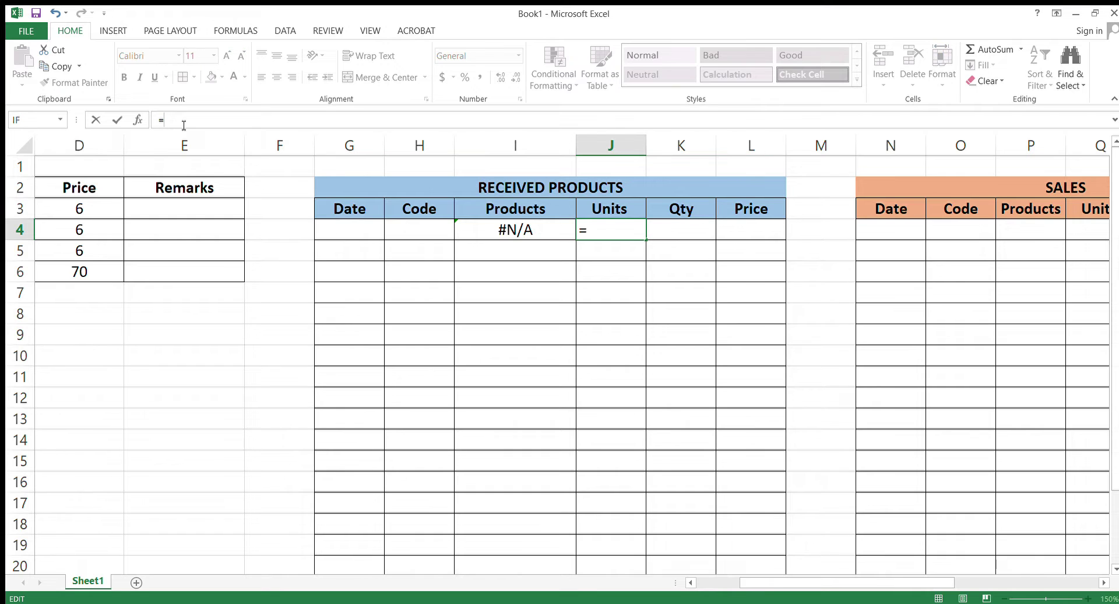
{"action": "type", "text": "VLOOK"}
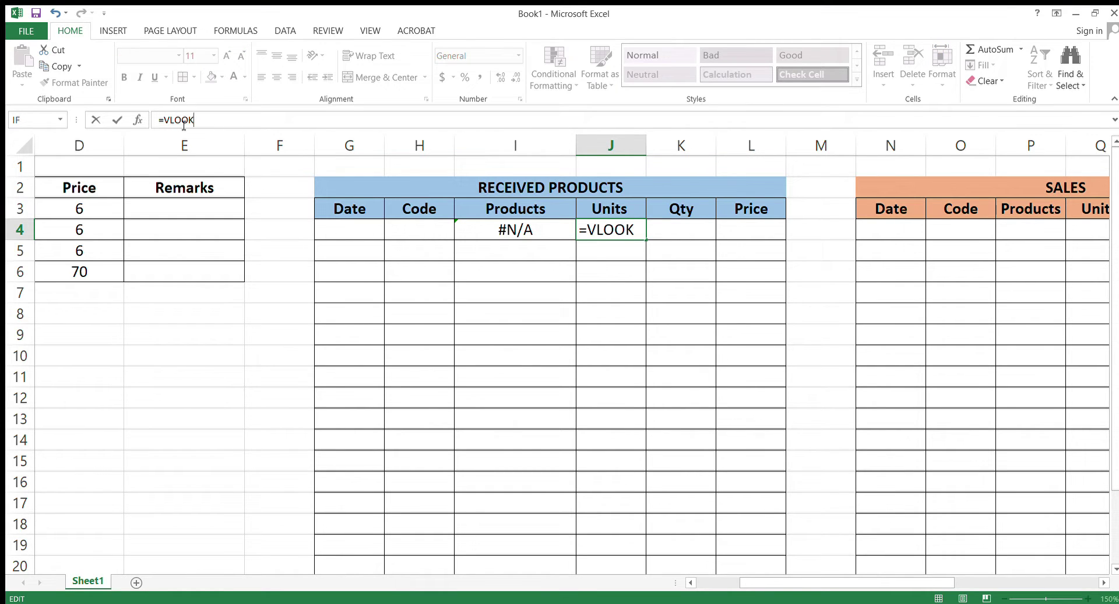
{"action": "key", "text": "Return"}
{"action": "left_click", "coordinate": [601, 229]}
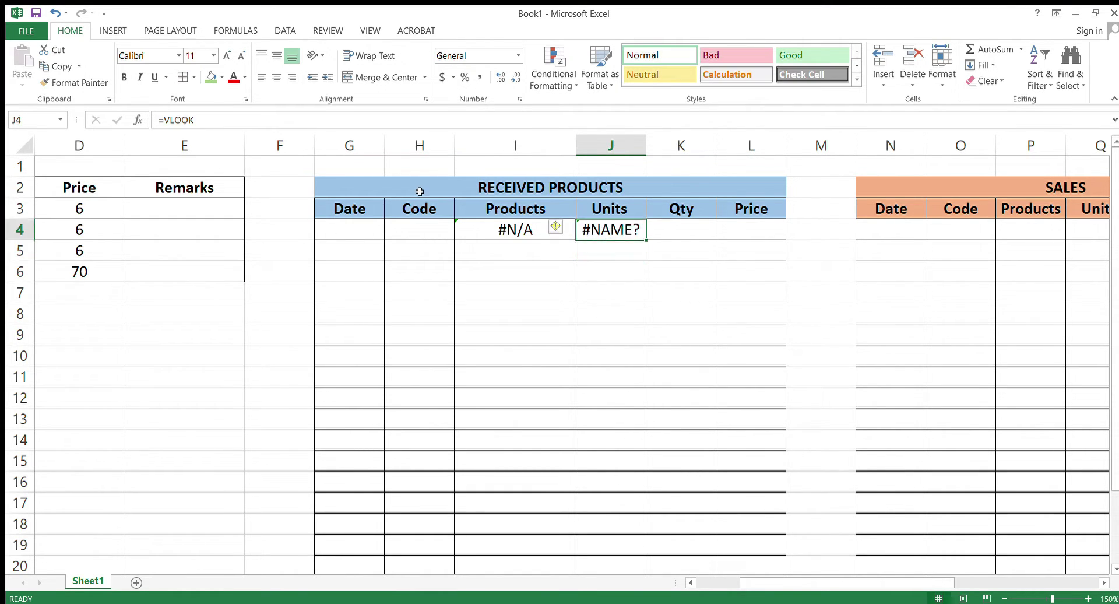
{"action": "left_click", "coordinate": [224, 127]}
{"action": "type", "text": "U"}
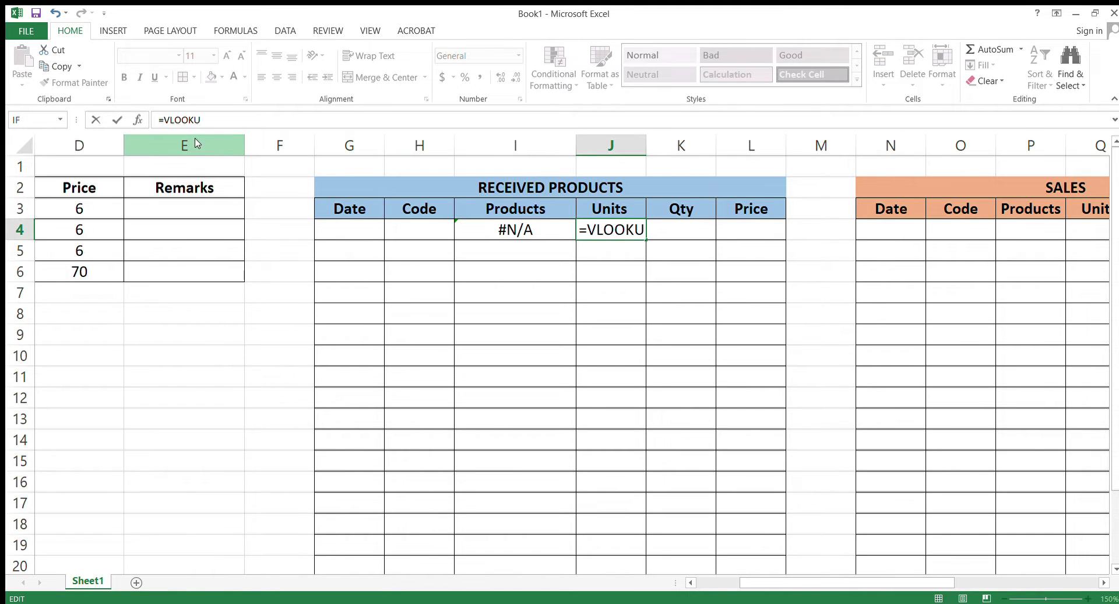
{"action": "type", "text": "P("}
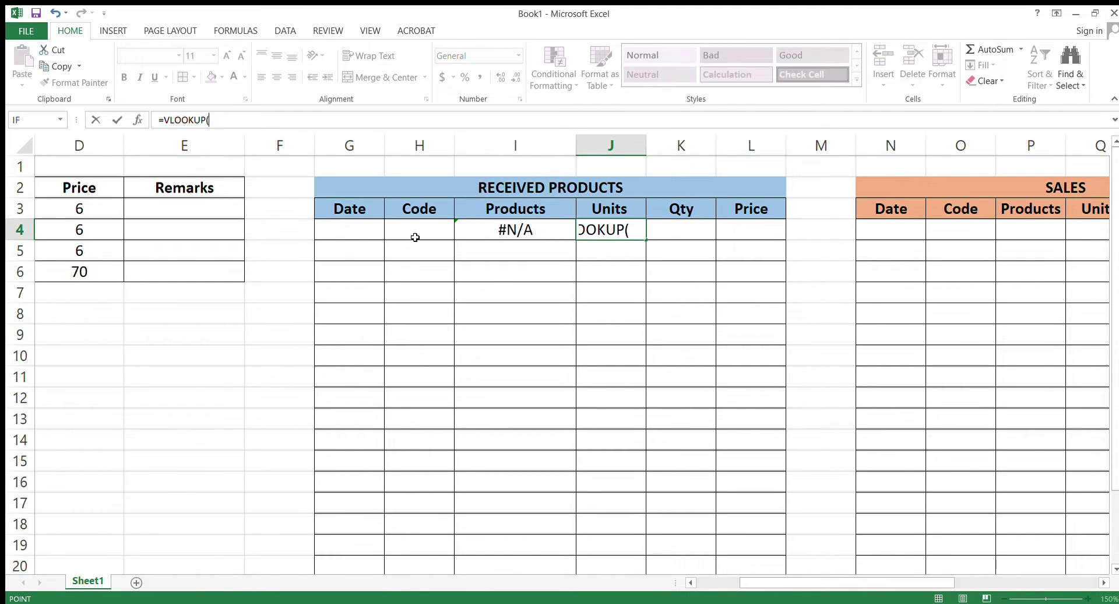
{"action": "left_click", "coordinate": [416, 236]}
{"action": "type", "text": ",IT"}
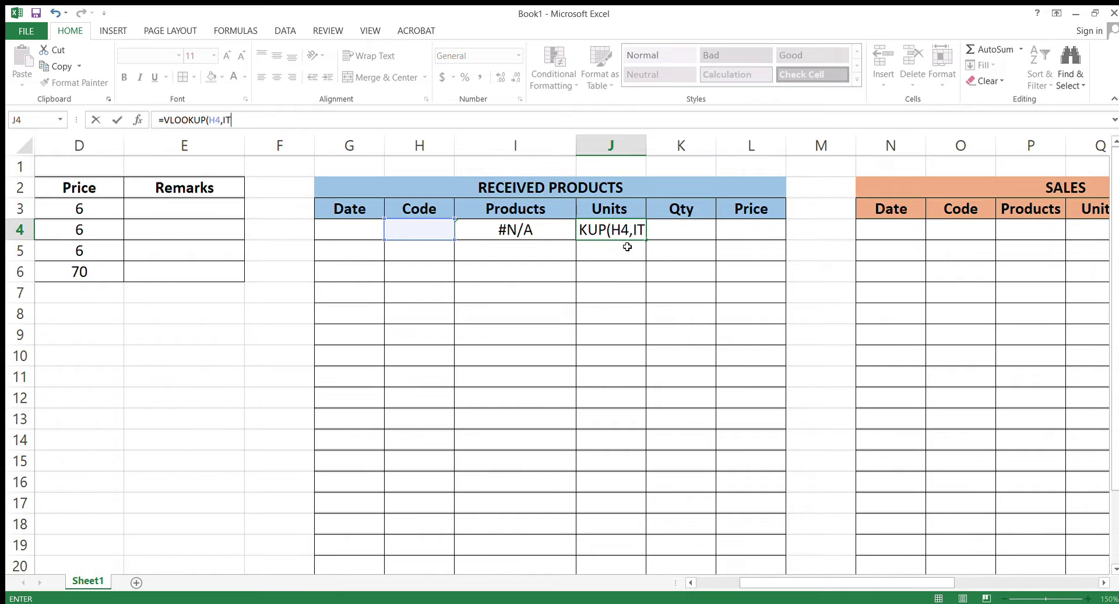
{"action": "type", "text": "EMS,"}
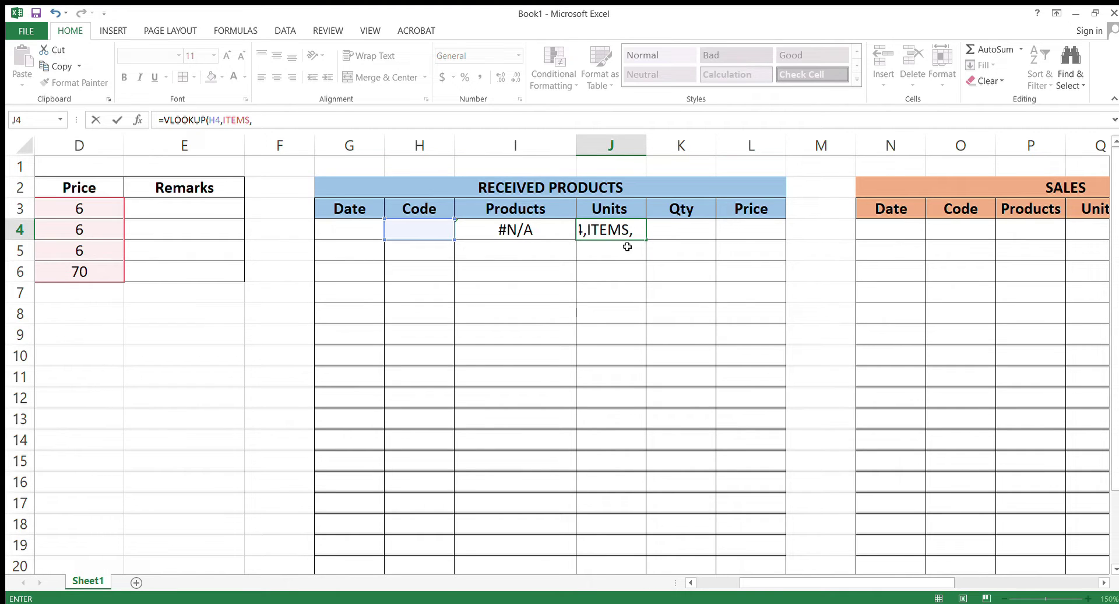
{"action": "type", "text": "2"}
{"action": "key", "text": "BackSpace"}
{"action": "type", "text": "3,"}
{"action": "type", "text": "FAL"}
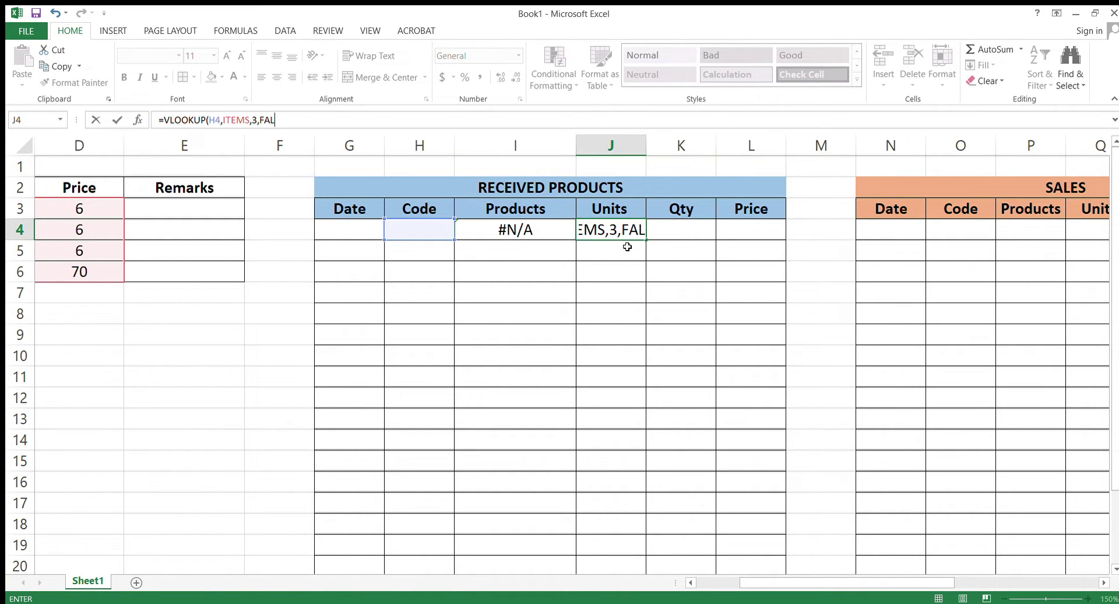
{"action": "type", "text": "SE"}
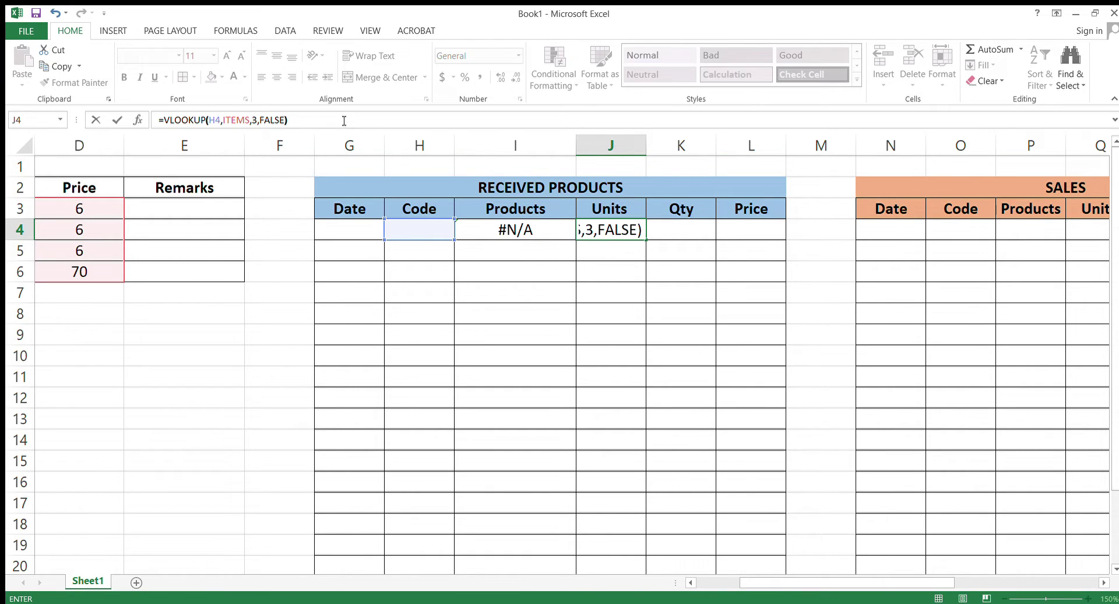
{"action": "key", "text": "Return"}
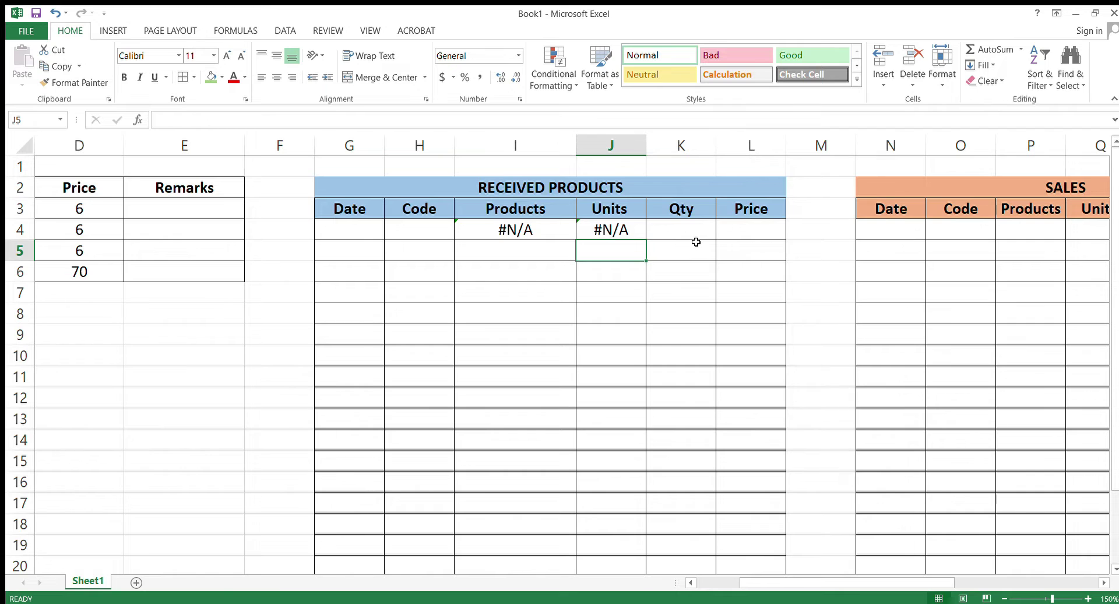
{"action": "left_click", "coordinate": [729, 232]}
Step: Enter =VLOOKUP(H4,ITEMS,4,FALSE) in L4 to return the item's price
{"action": "left_click", "coordinate": [347, 121]}
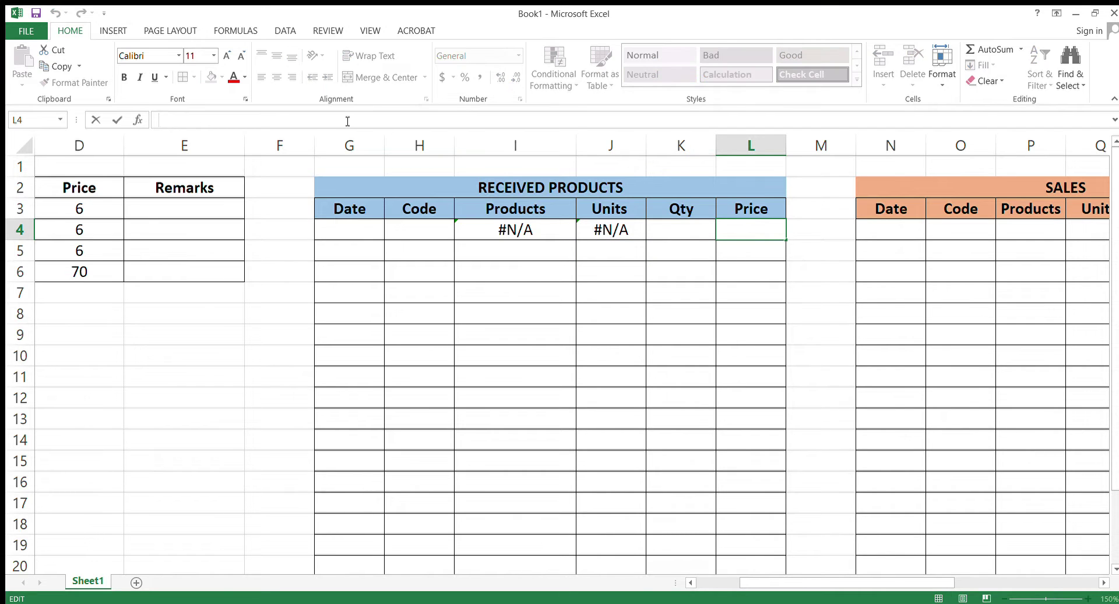
{"action": "type", "text": "VL"}
{"action": "key", "text": "BackSpace"}
{"action": "key", "text": "BackSpace"}
{"action": "type", "text": "="}
{"action": "type", "text": "VLOO"}
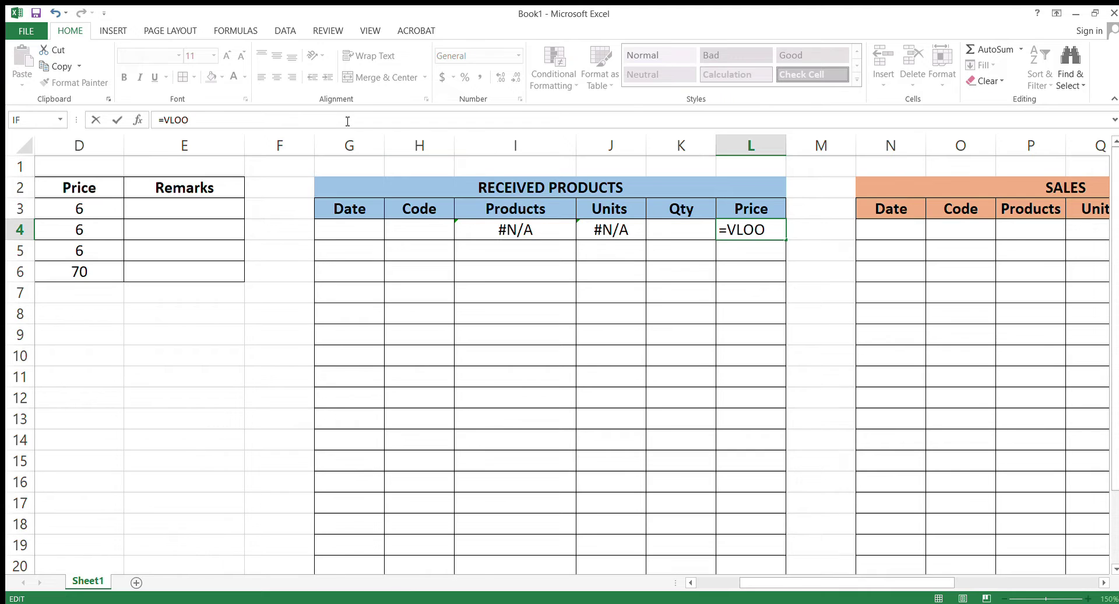
{"action": "double_click", "coordinate": [189, 145]}
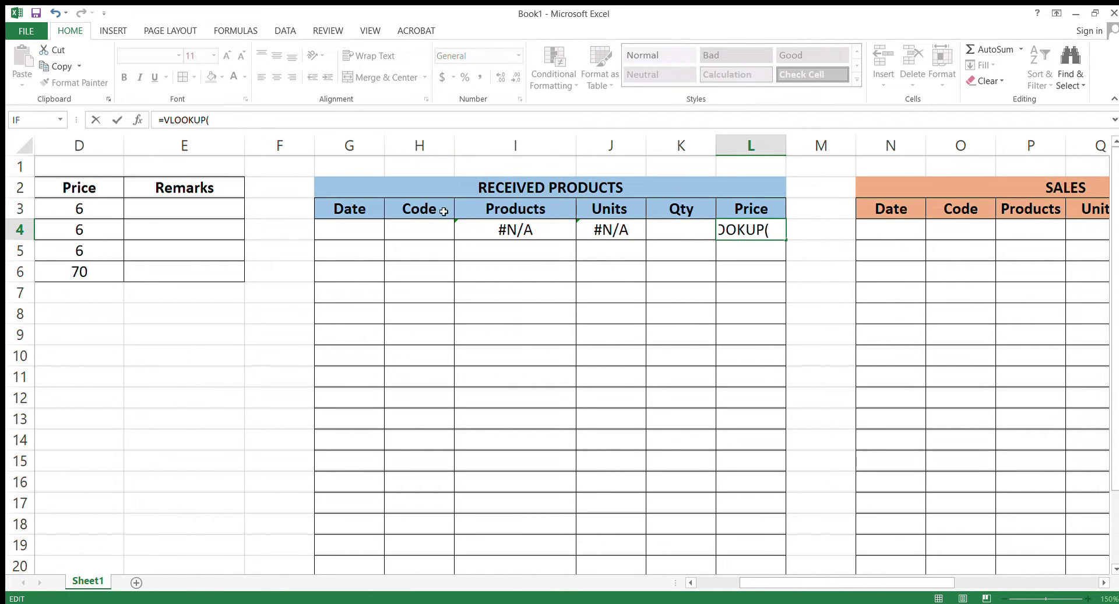
{"action": "left_click", "coordinate": [417, 237]}
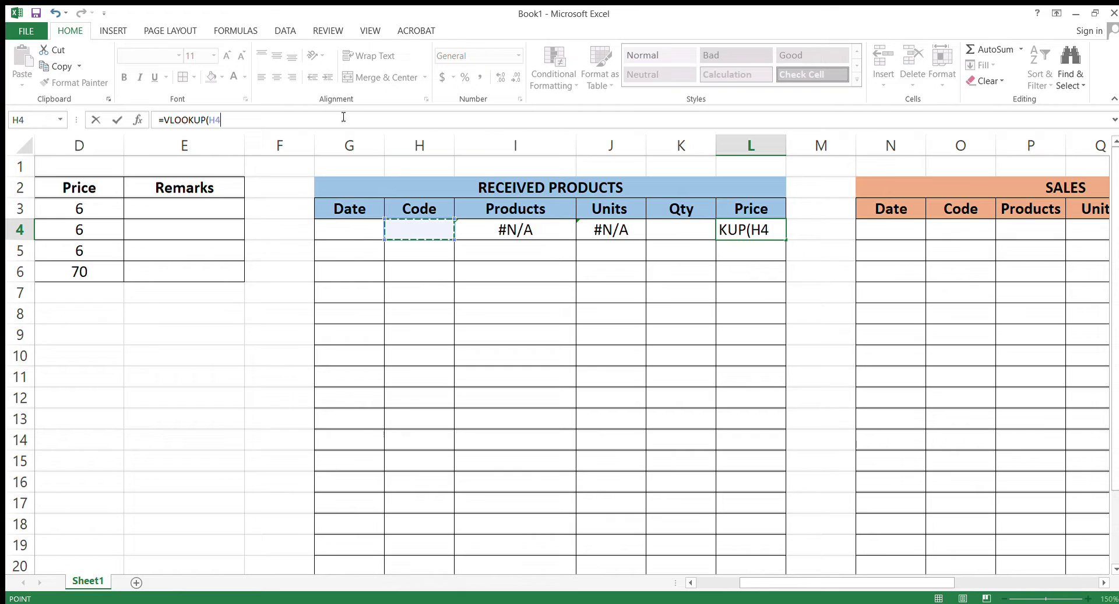
{"action": "type", "text": ",ITEM"}
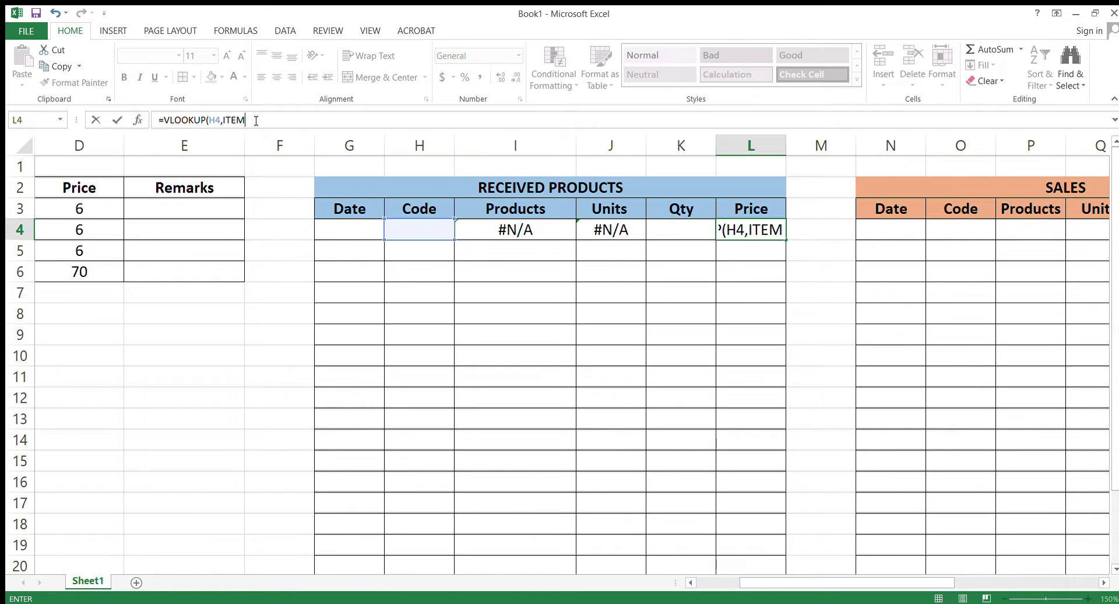
{"action": "type", "text": "S,"}
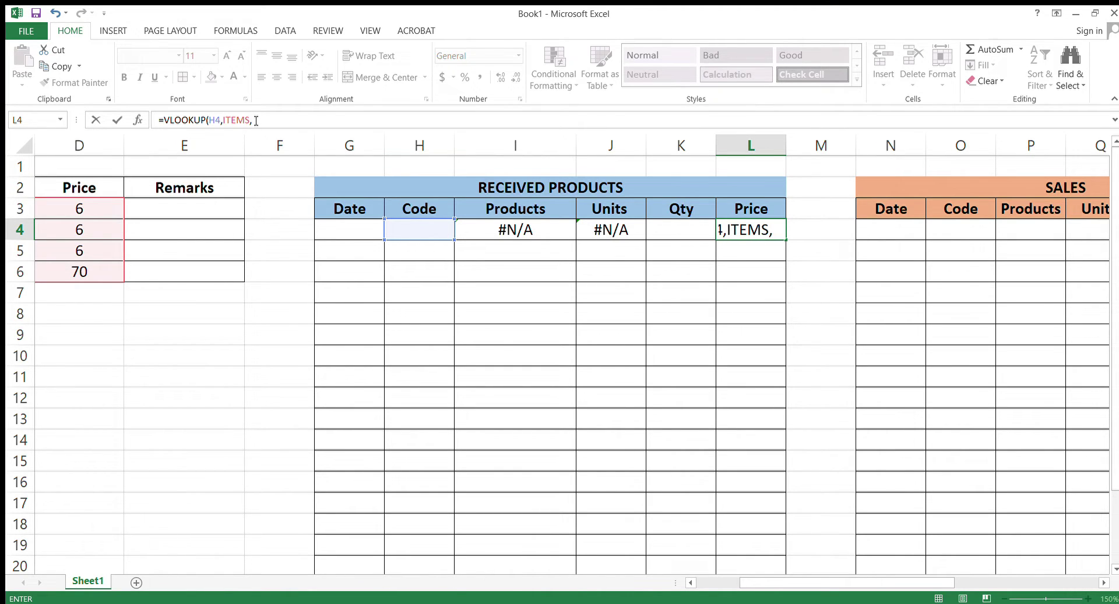
{"action": "type", "text": "4,"}
{"action": "type", "text": "FALSE"}
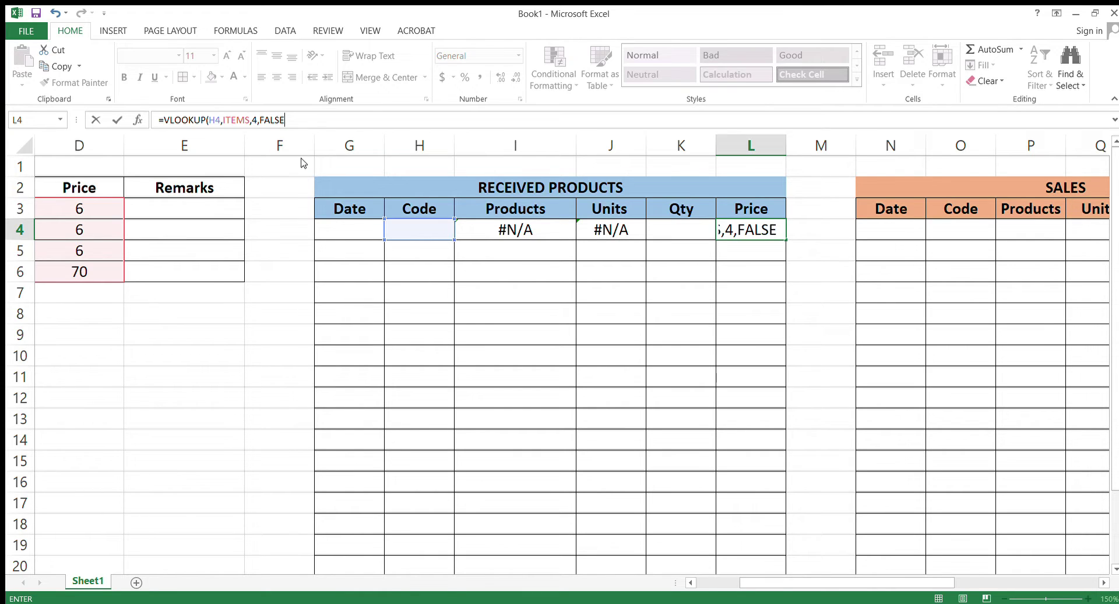
{"action": "left_click", "coordinate": [335, 120]}
{"action": "key", "text": "Return"}
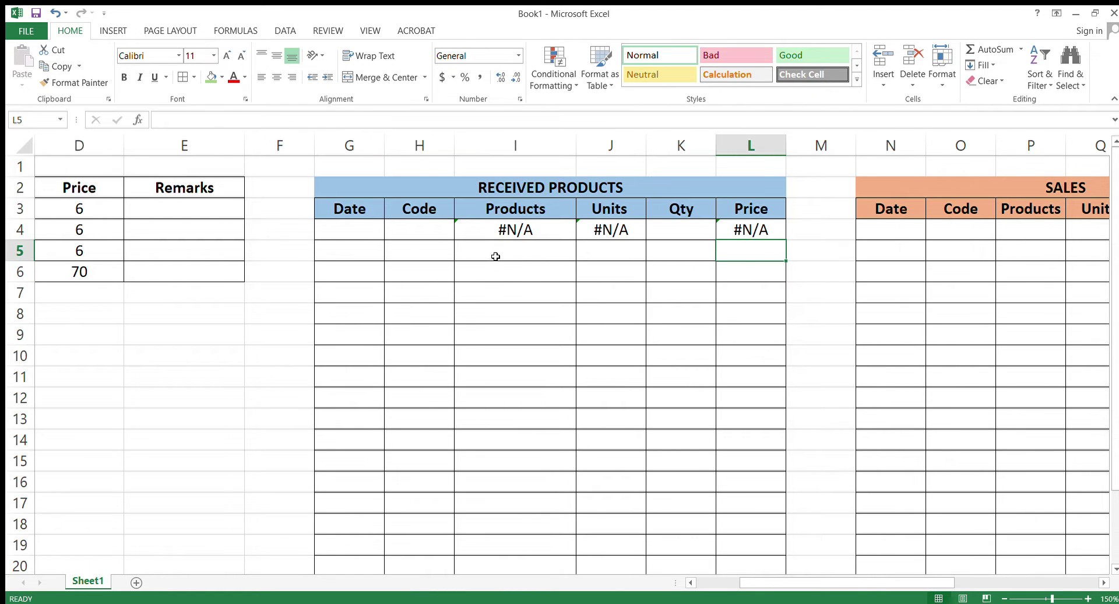
Step: Copy the Products, Price and Units lookups in I4, L4 and J4 down to row 23
{"action": "left_click", "coordinate": [512, 234]}
{"action": "scroll", "coordinate": [572, 201], "scroll_direction": "down", "scroll_amount": 1}
{"action": "scroll", "coordinate": [573, 201], "scroll_direction": "down", "scroll_amount": 3}
{"action": "scroll", "coordinate": [573, 204], "scroll_direction": "up", "scroll_amount": 3}
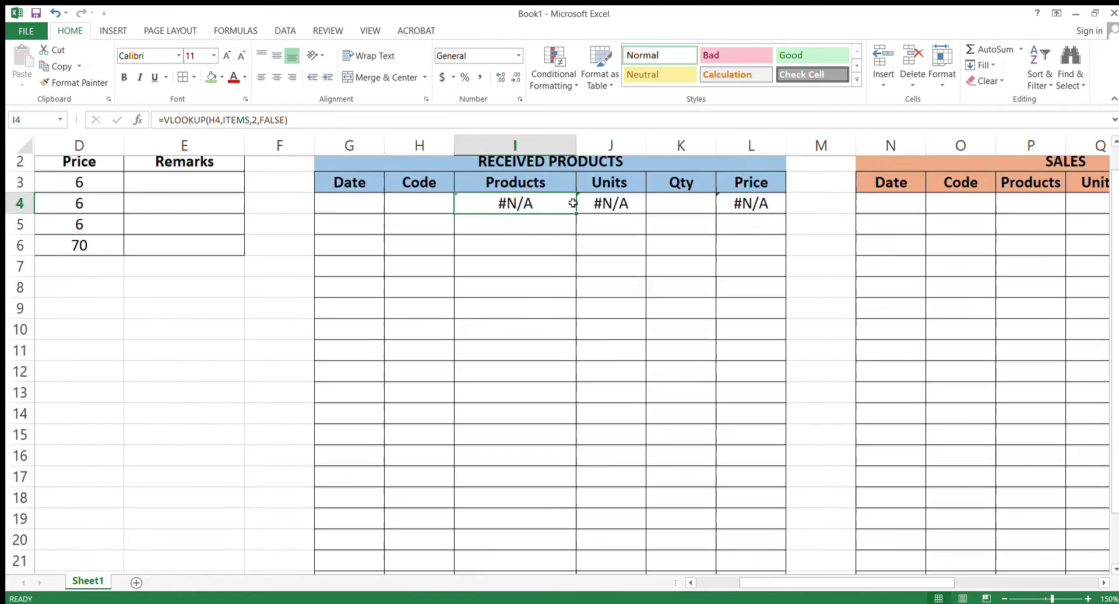
{"action": "scroll", "coordinate": [573, 204], "scroll_direction": "up", "scroll_amount": 1}
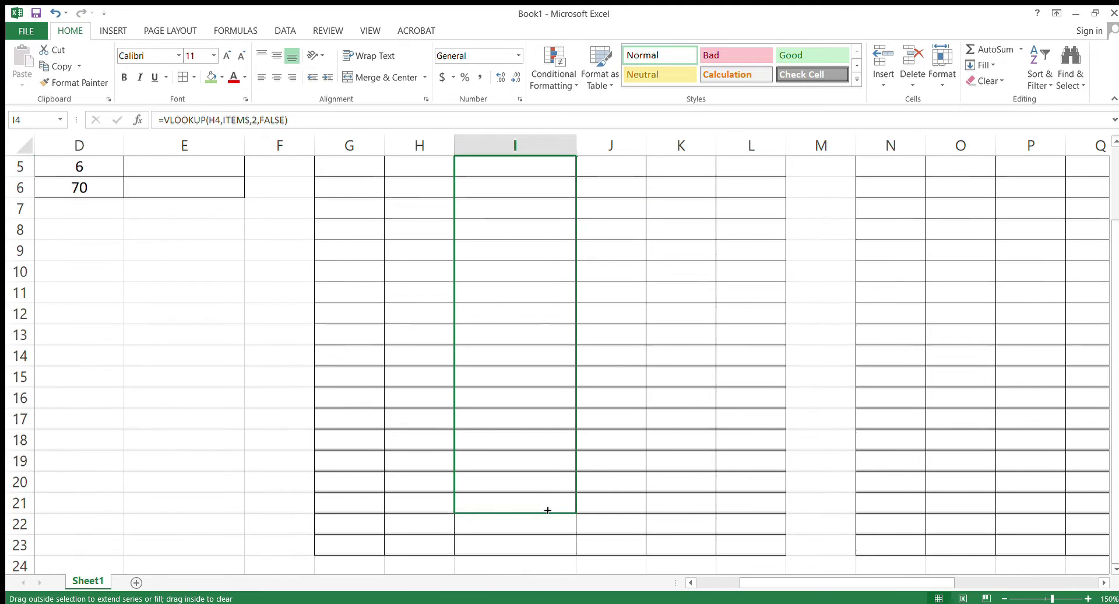
{"action": "left_click_drag", "start_coordinate": [572, 257], "coordinate": [539, 560]}
{"action": "scroll", "coordinate": [641, 408], "scroll_direction": "up", "scroll_amount": 2}
{"action": "left_click", "coordinate": [728, 236]}
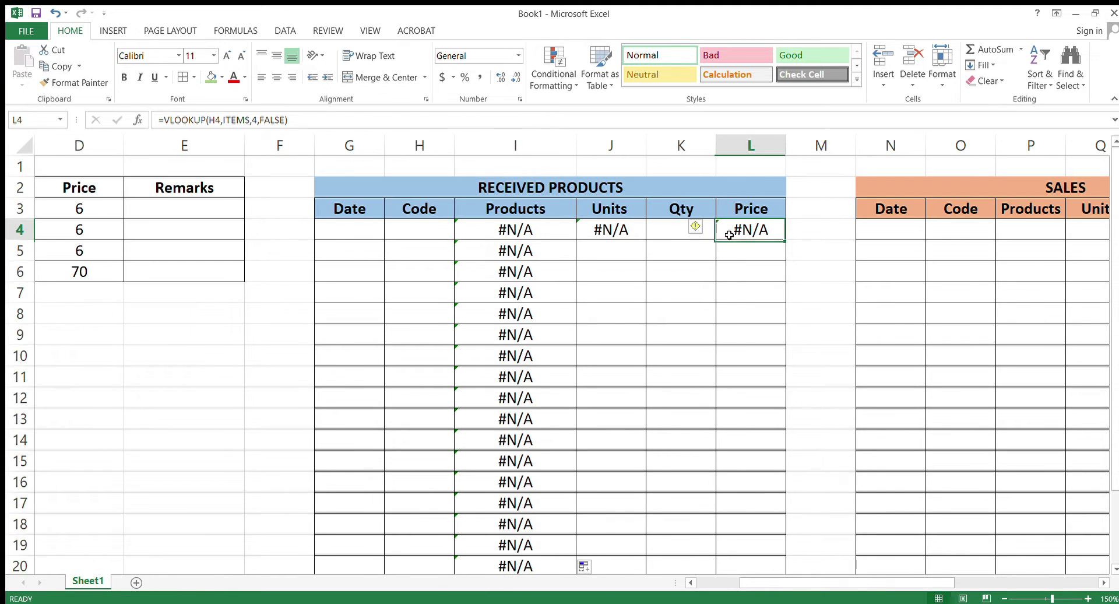
{"action": "left_click_drag", "start_coordinate": [785, 244], "coordinate": [752, 534]}
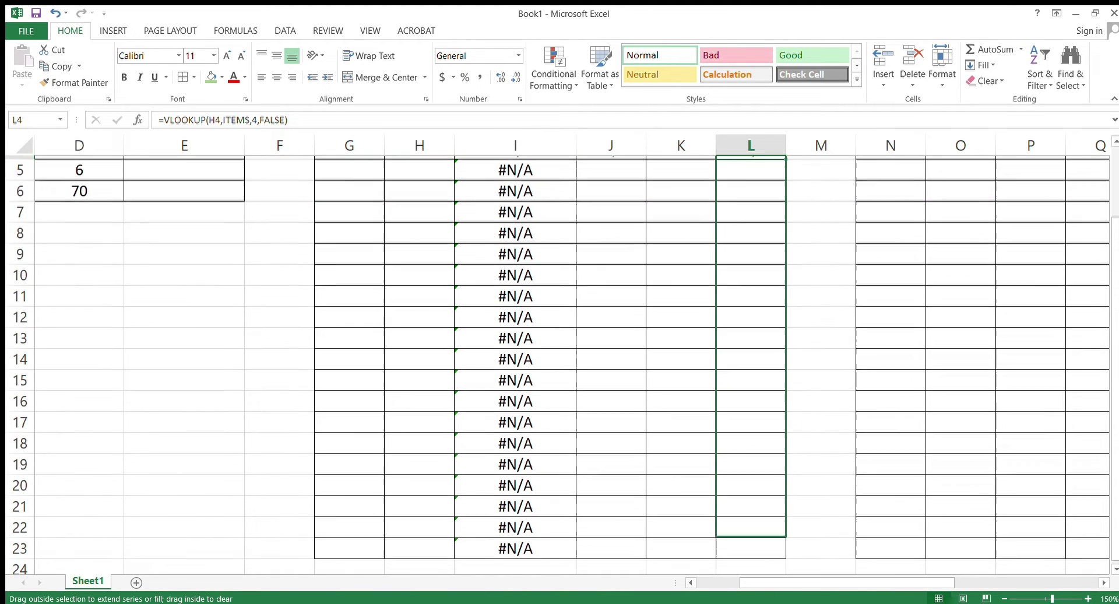
{"action": "scroll", "coordinate": [641, 452], "scroll_direction": "up", "scroll_amount": 2}
{"action": "left_click", "coordinate": [612, 228]}
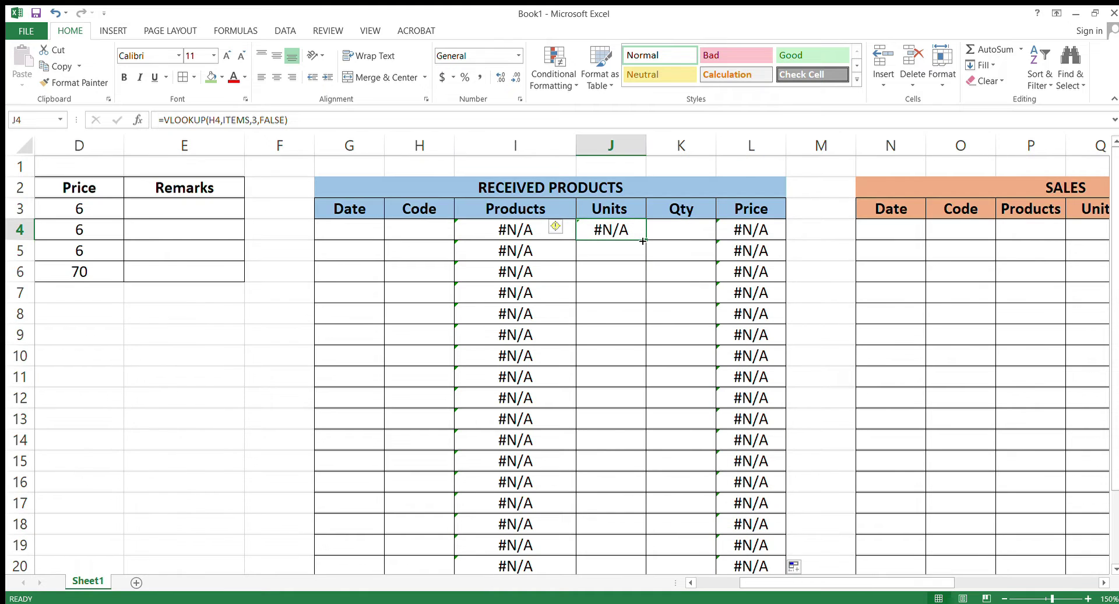
{"action": "mouse_move", "coordinate": [646, 238]}
{"action": "left_mouse_down"}
{"action": "mouse_move", "coordinate": [632, 592]}
{"action": "mouse_move", "coordinate": [632, 562]}
{"action": "left_mouse_up"}
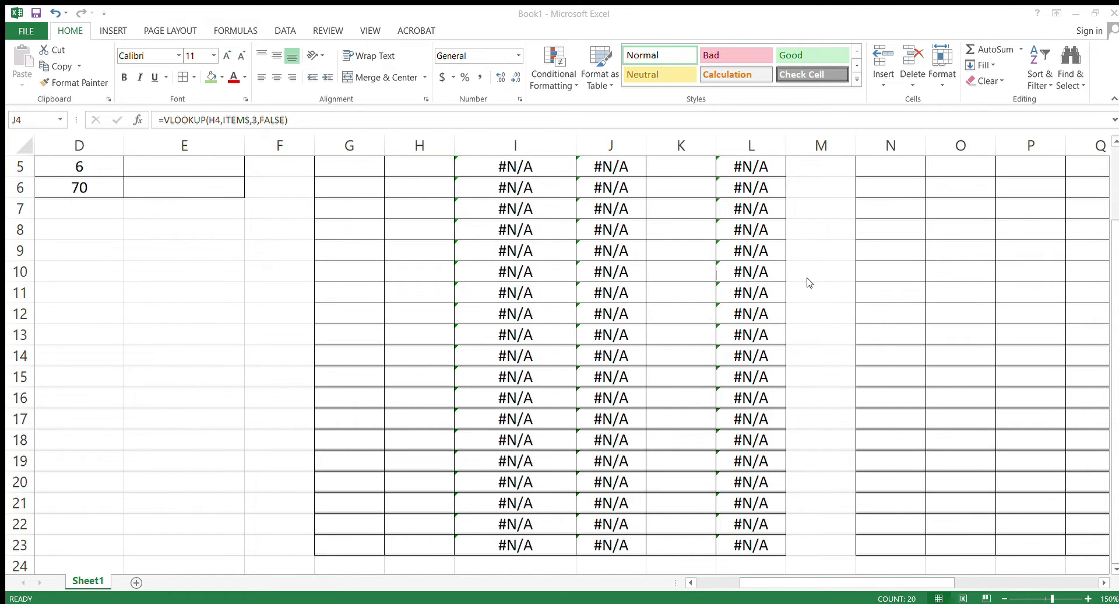
{"action": "left_click", "coordinate": [941, 134]}
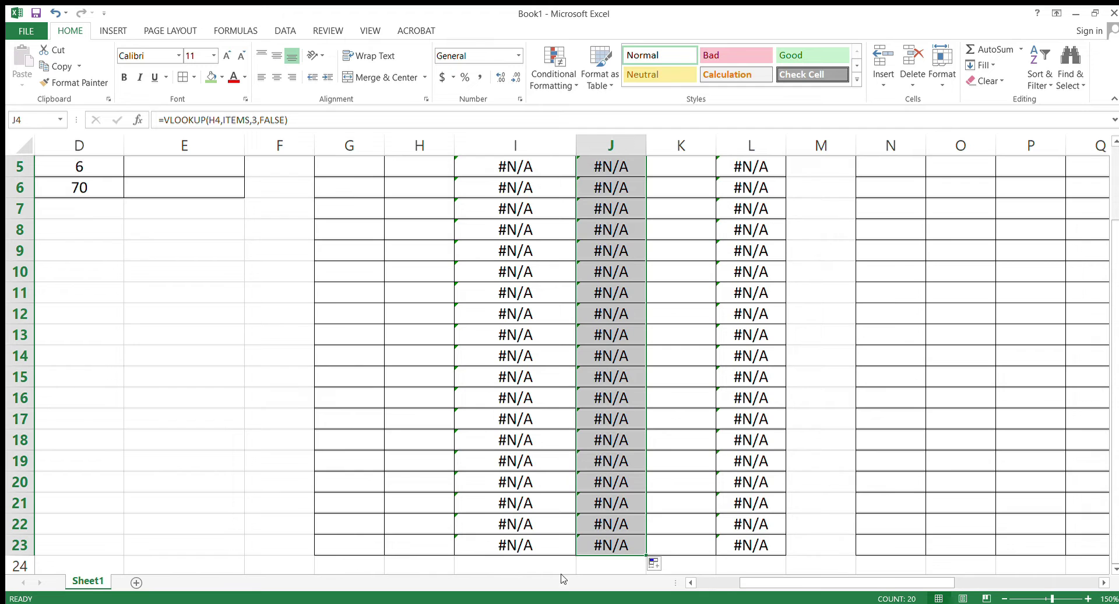
{"action": "scroll", "coordinate": [551, 460], "scroll_direction": "right", "scroll_amount": 2}
{"action": "scroll", "coordinate": [550, 460], "scroll_direction": "right", "scroll_amount": 3}
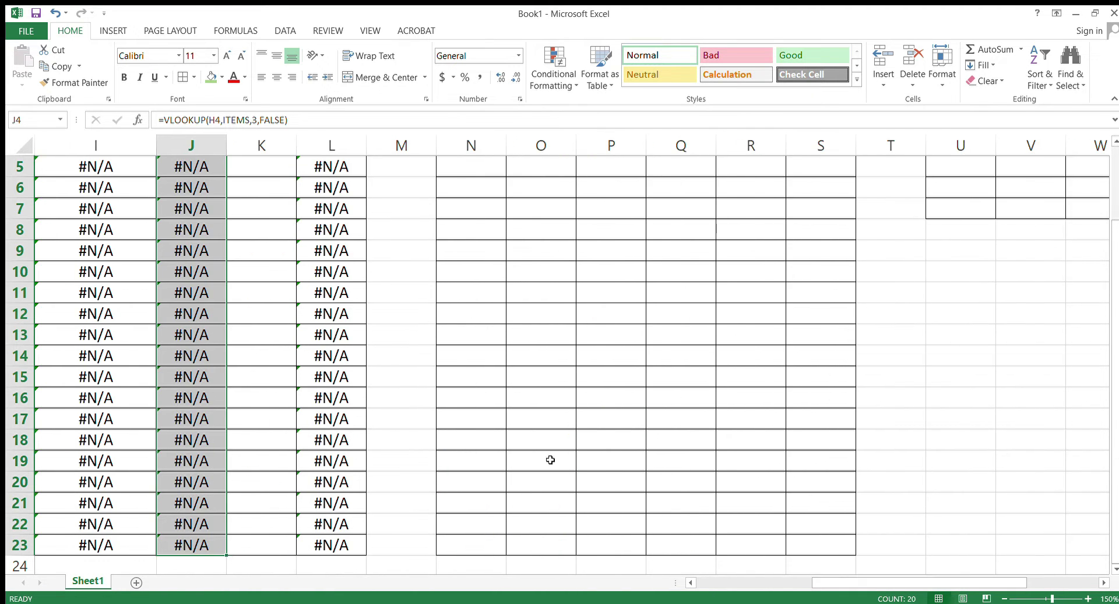
{"action": "scroll", "coordinate": [550, 460], "scroll_direction": "up", "scroll_amount": 2}
{"action": "left_click", "coordinate": [550, 234]}
Step: Widen the SALES Products column and add a VLOOKUP of O4's code against ITEMS column 2
{"action": "left_click", "coordinate": [617, 234]}
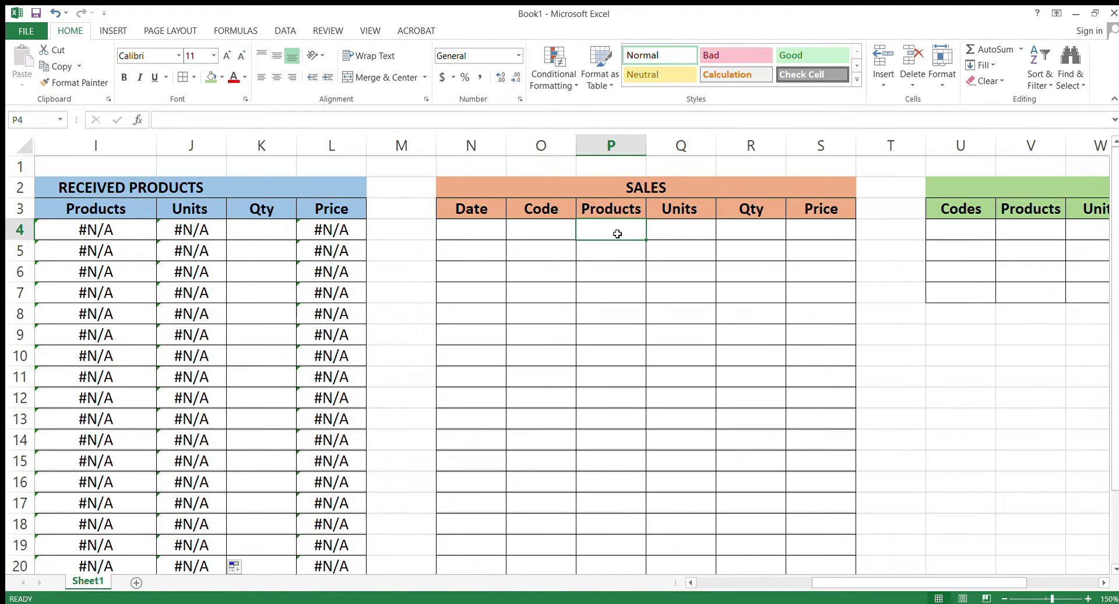
{"action": "left_click_drag", "start_coordinate": [646, 144], "coordinate": [716, 144]}
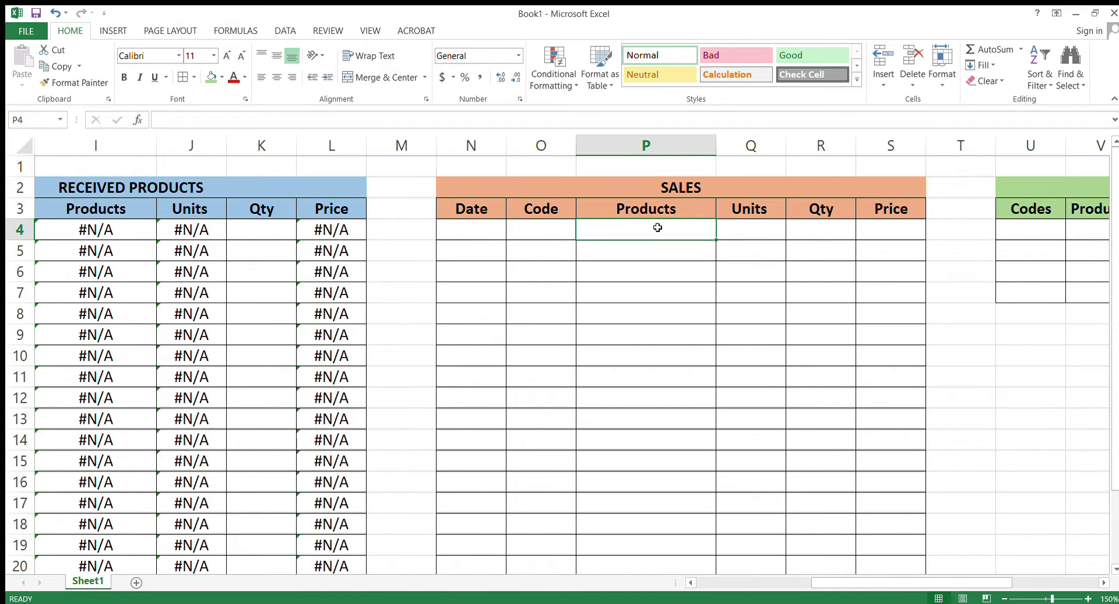
{"action": "type", "text": "="}
{"action": "type", "text": "VLO"}
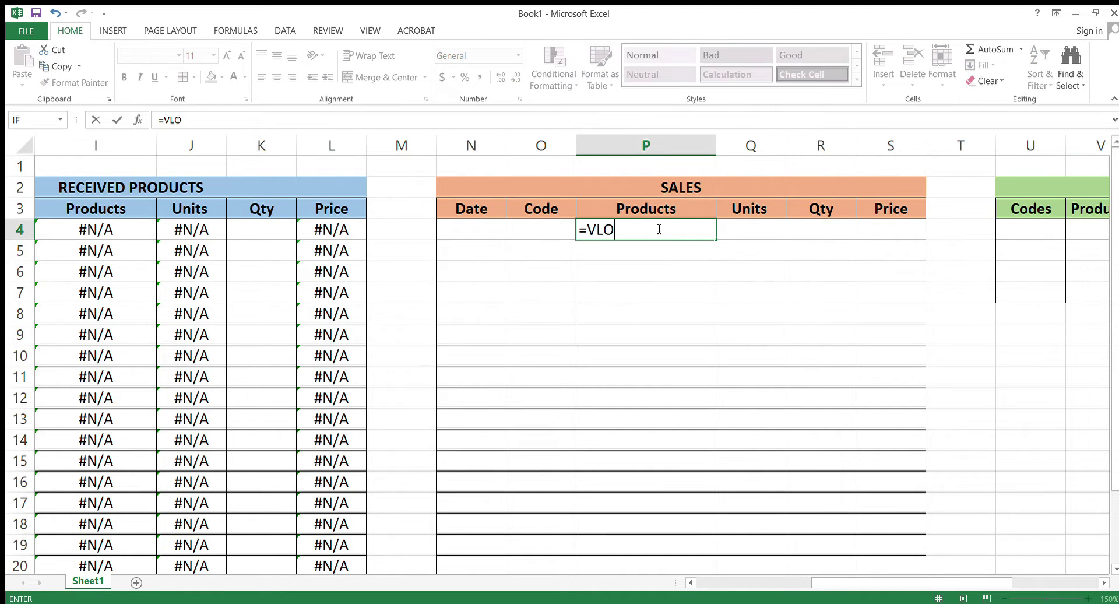
{"action": "type", "text": "OK"}
{"action": "type", "text": "UP("}
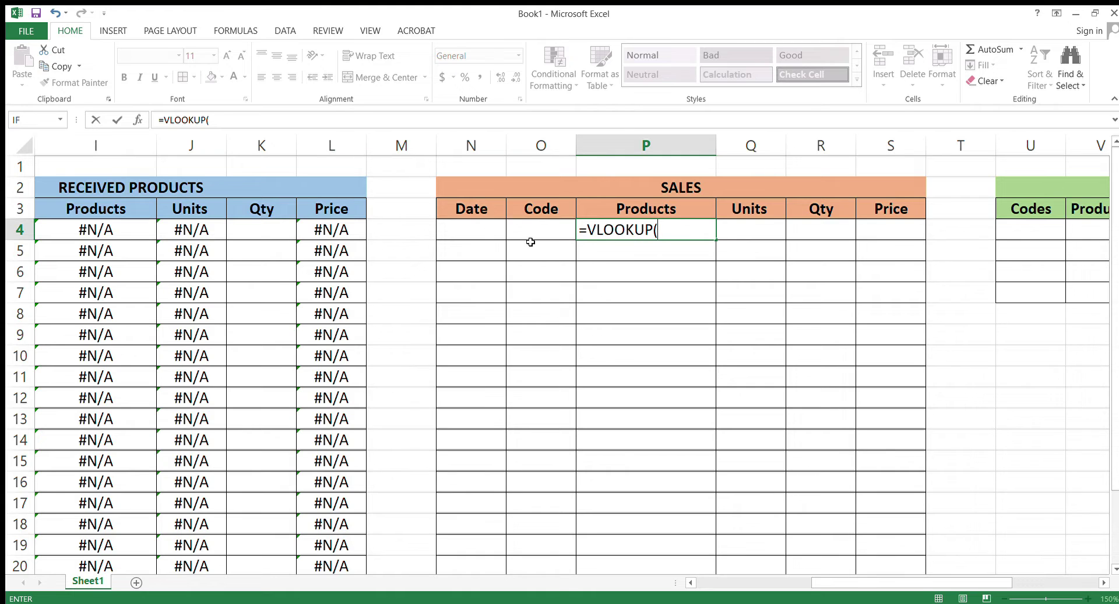
{"action": "left_click", "coordinate": [539, 230]}
{"action": "type", "text": "I"}
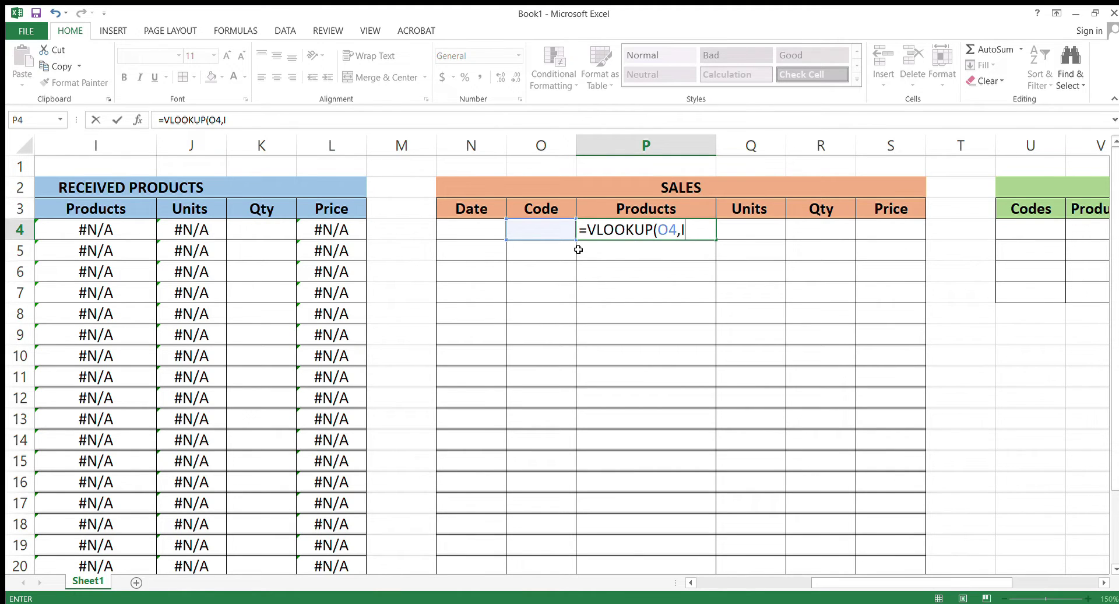
{"action": "type", "text": "TEMS,"}
{"action": "type", "text": "2"}
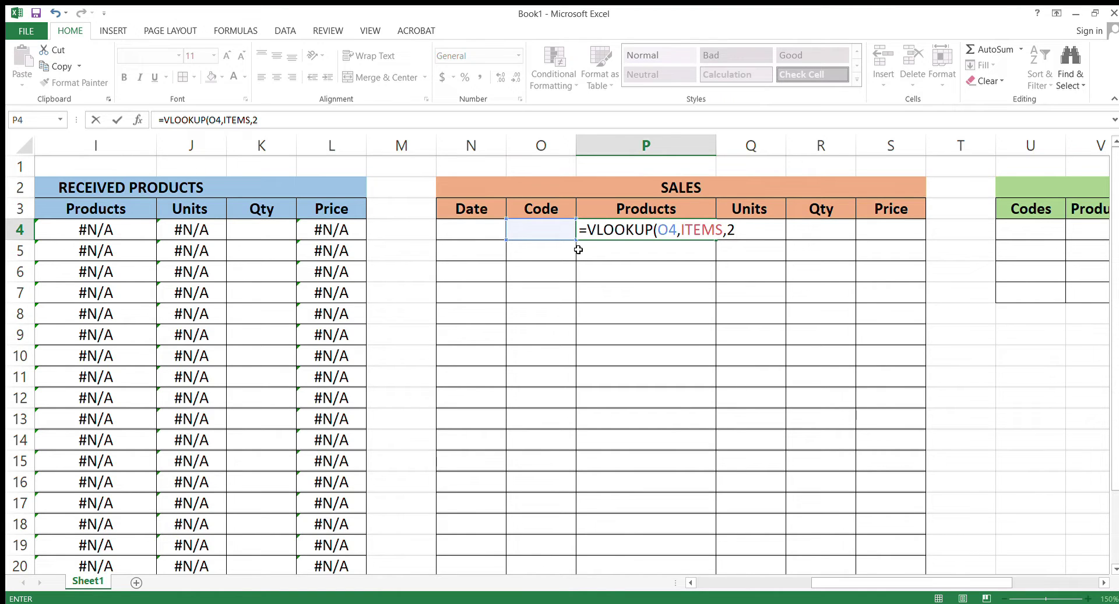
{"action": "type", "text": "FALSE"}
{"action": "type", "text": ")"}
{"action": "key", "text": "Return"}
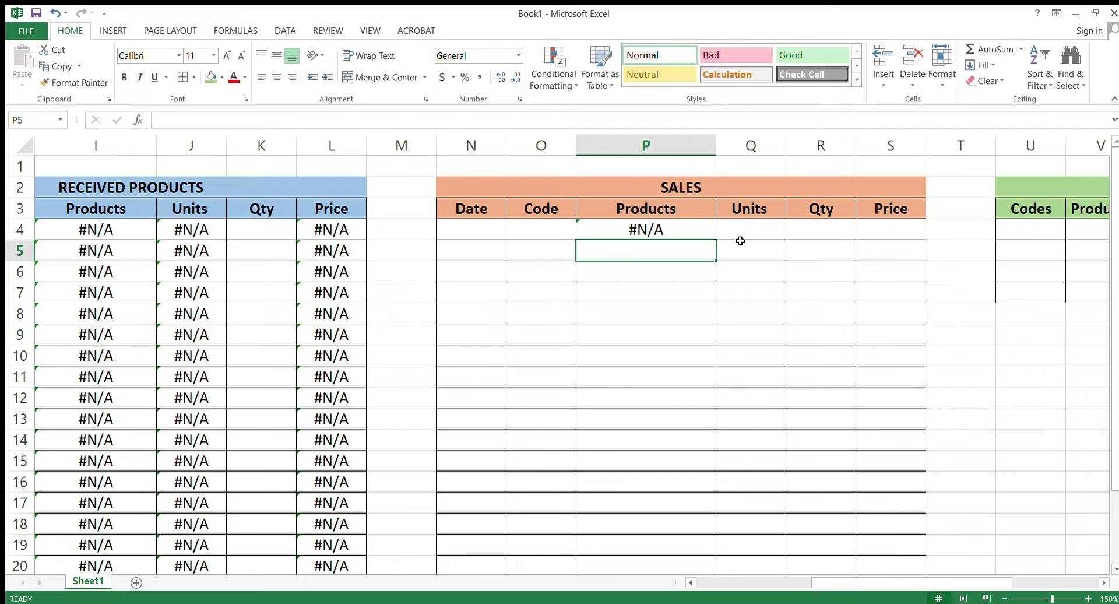
Step: Enter =VLOOKUP(O4,ITEMS,3,FALSE) in Q4 for the SALES Units
{"action": "left_click", "coordinate": [740, 237]}
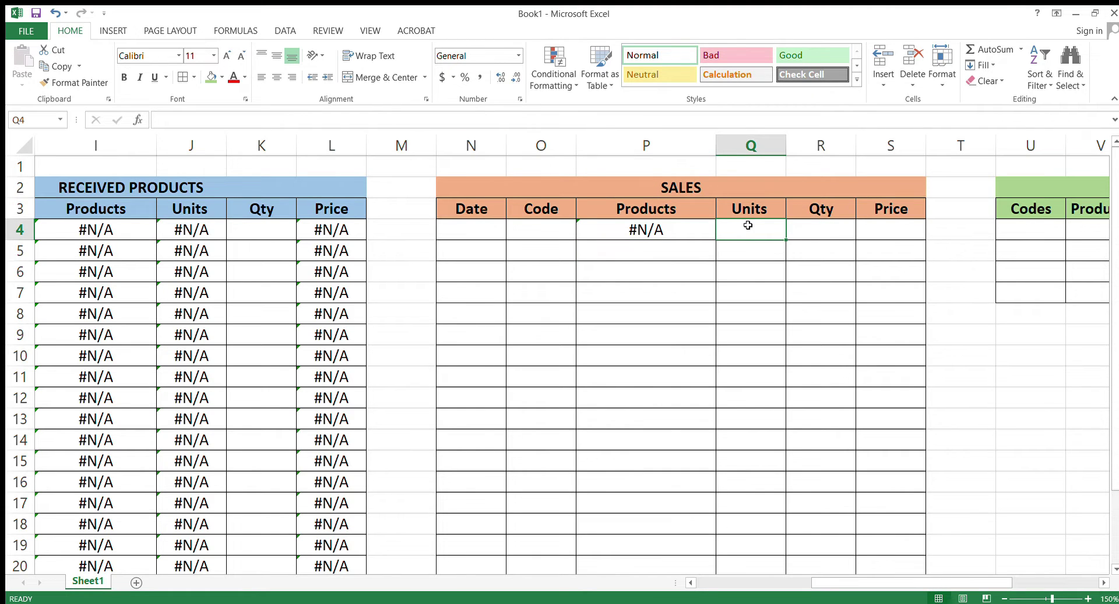
{"action": "type", "text": "="}
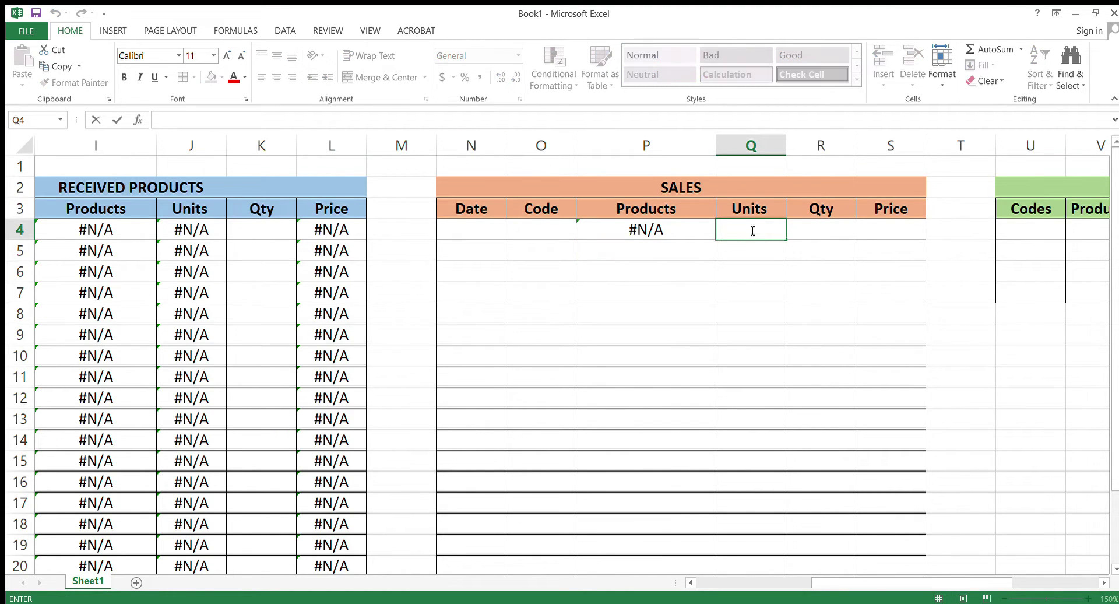
{"action": "type", "text": "VLOO"}
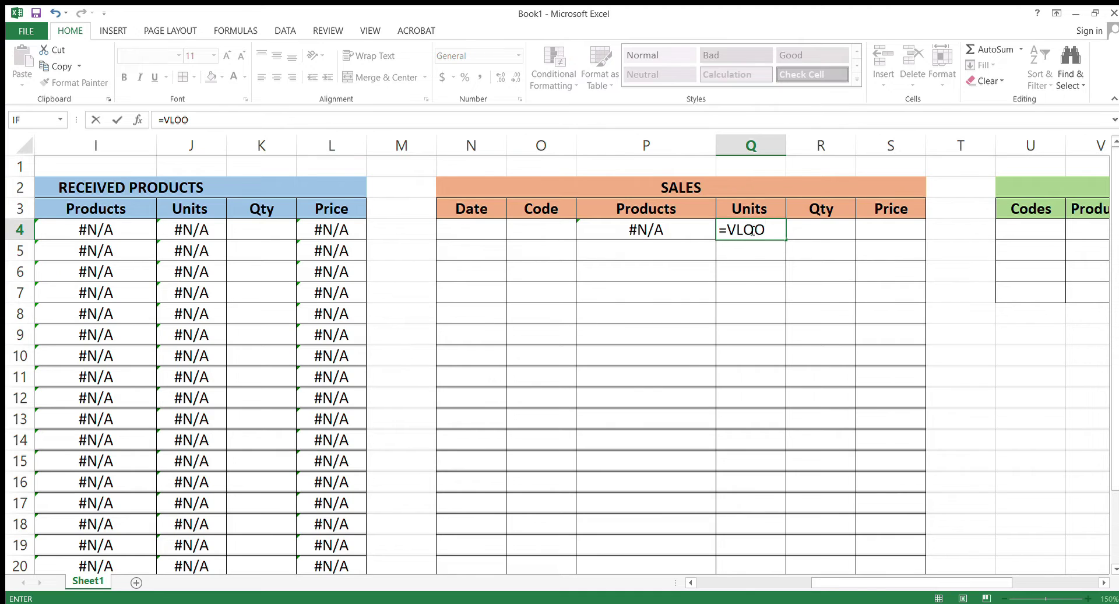
{"action": "type", "text": "KUP("}
{"action": "left_click", "coordinate": [533, 231]}
{"action": "type", "text": ","}
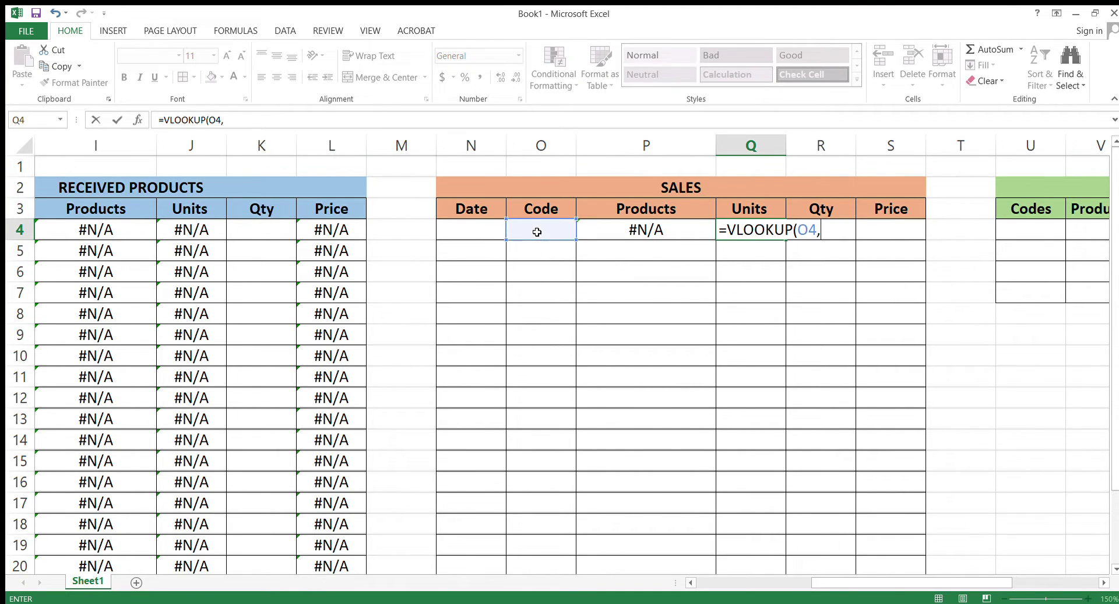
{"action": "type", "text": "ITEMS,"}
{"action": "type", "text": "3"}
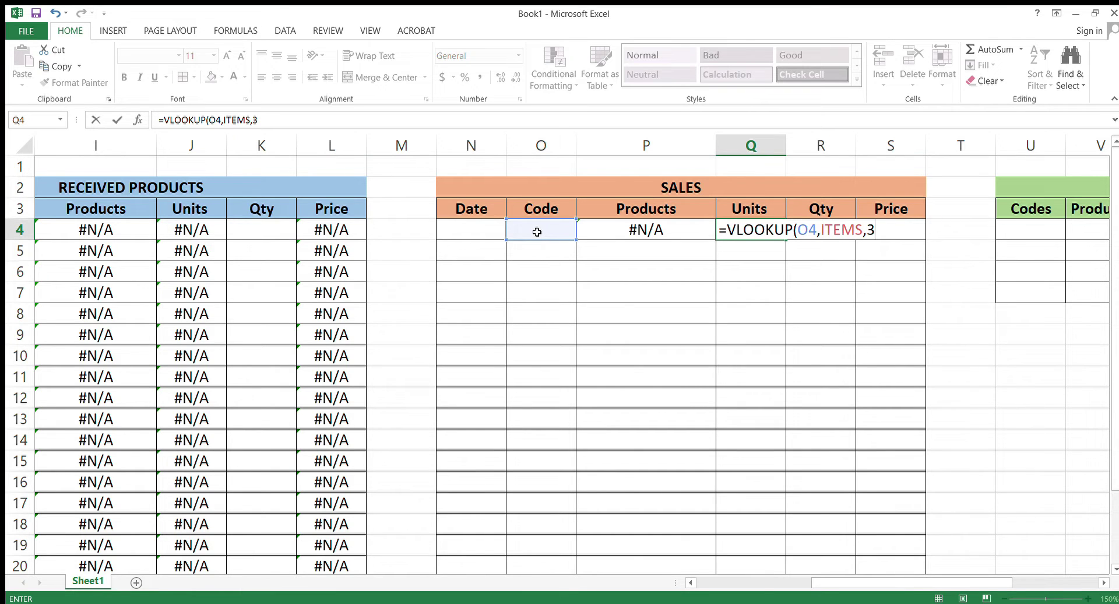
{"action": "type", "text": ",FAL"}
{"action": "type", "text": "SE"}
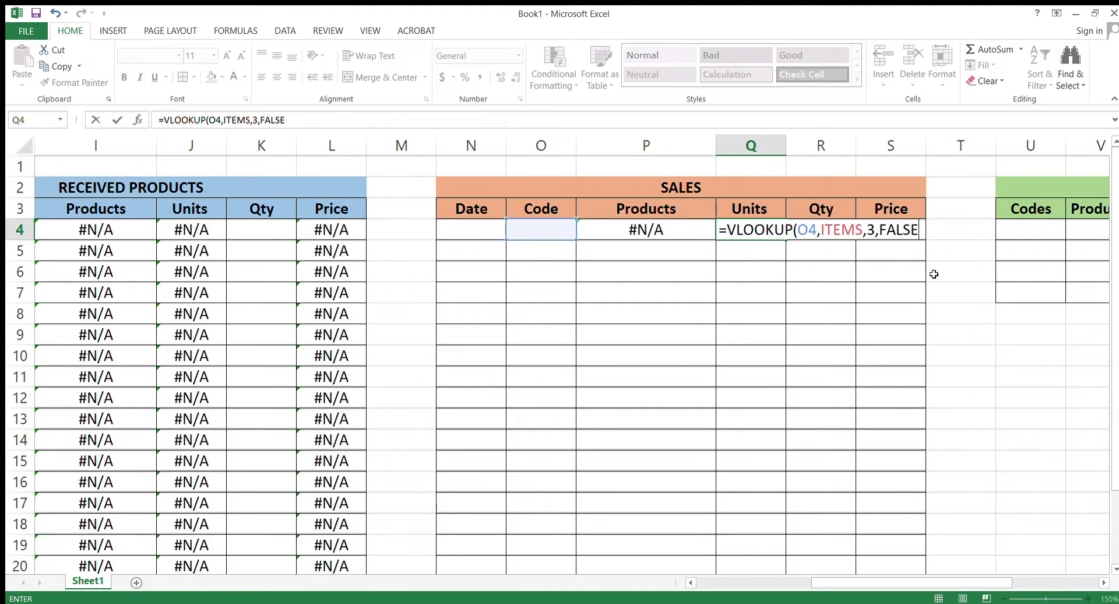
{"action": "type", "text": ")"}
{"action": "key", "text": "Return"}
Step: Enter =VLOOKUP(O4,ITEMS,4,FALSE) in S4 for the SALES Price
{"action": "left_click", "coordinate": [865, 228]}
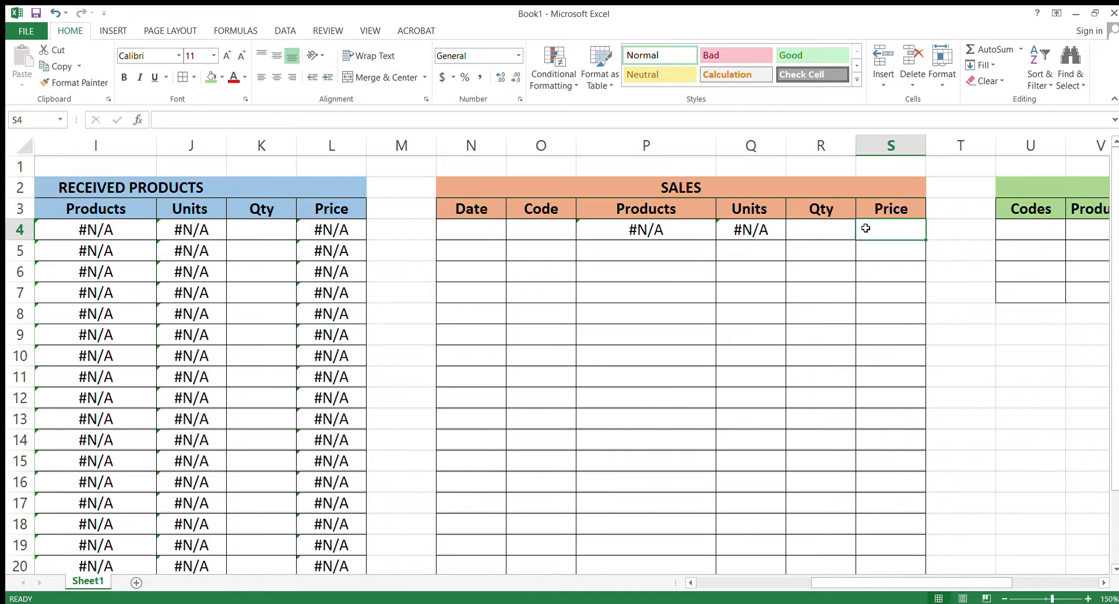
{"action": "type", "text": "=V"}
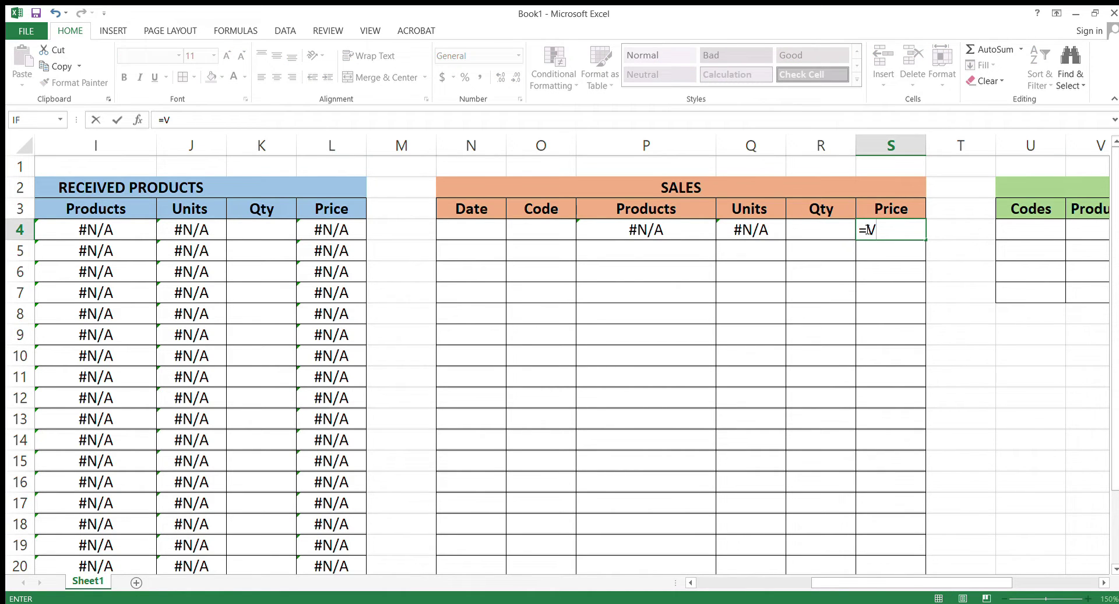
{"action": "type", "text": "LOOKUP("}
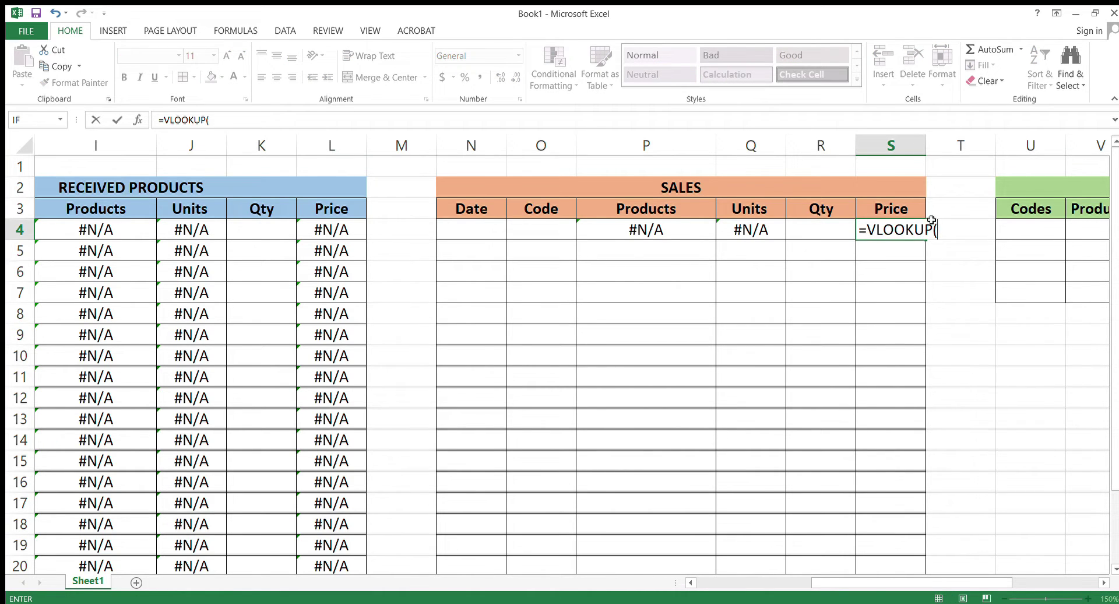
{"action": "left_click", "coordinate": [553, 222]}
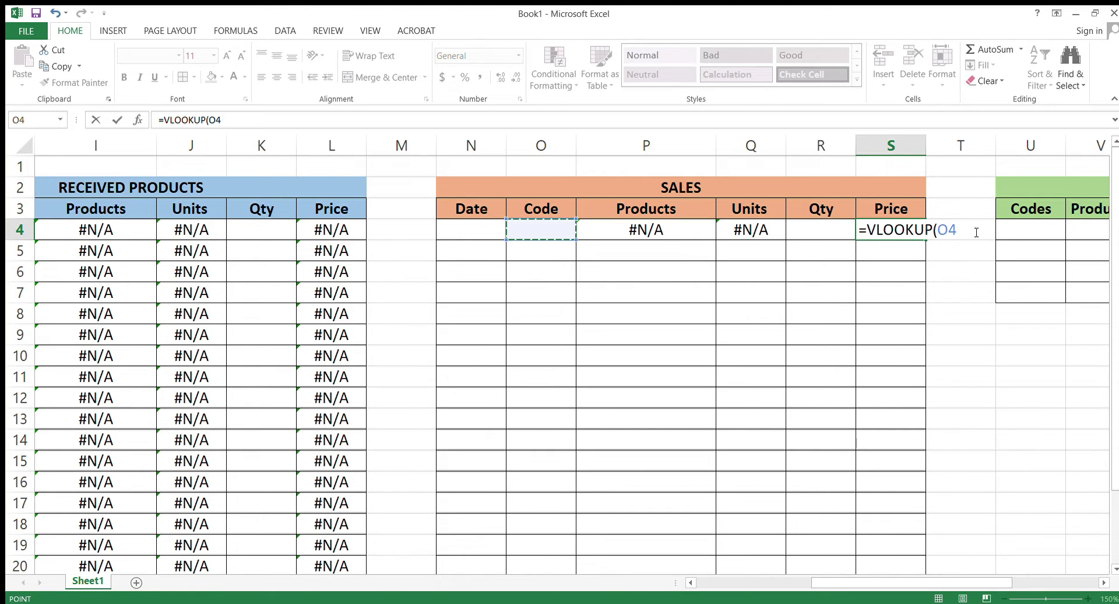
{"action": "type", "text": ",ITEMS,"}
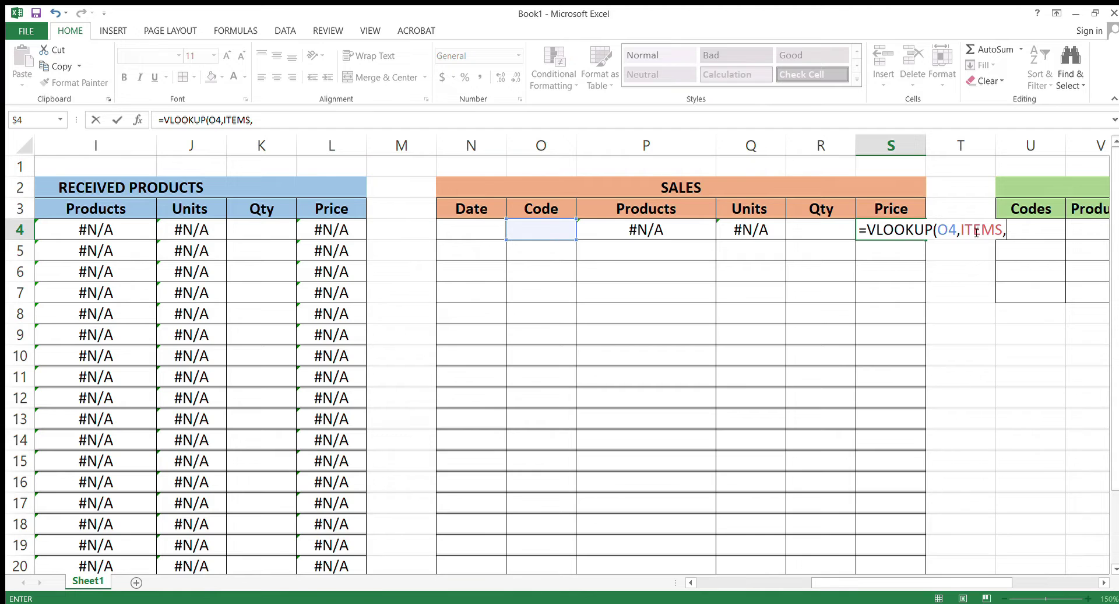
{"action": "type", "text": "4,F"}
{"action": "type", "text": "ALSE"}
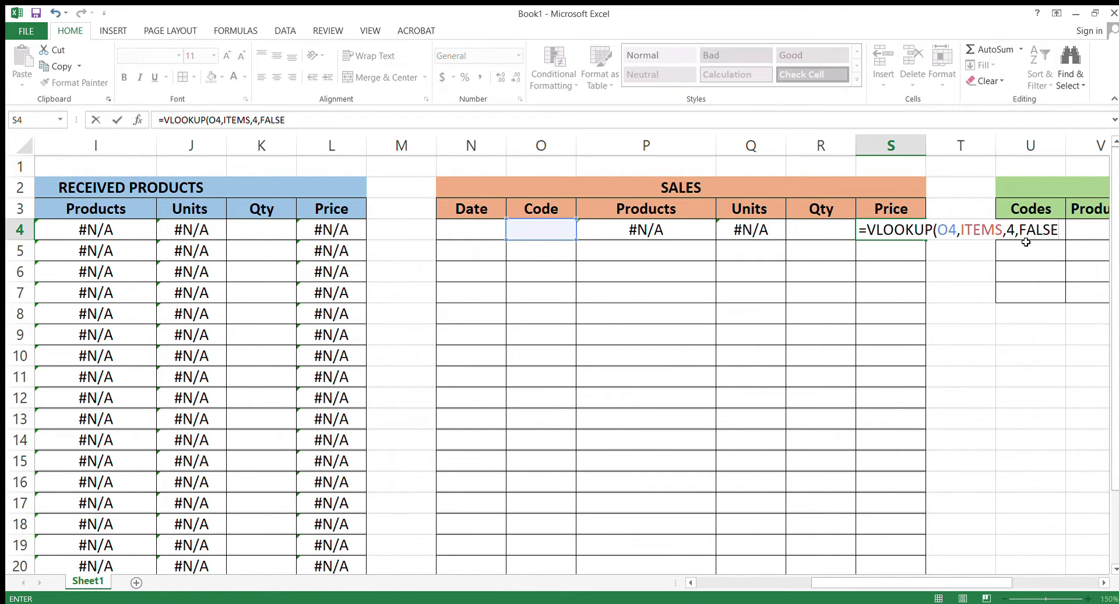
{"action": "type", "text": ")"}
{"action": "key", "text": "Return"}
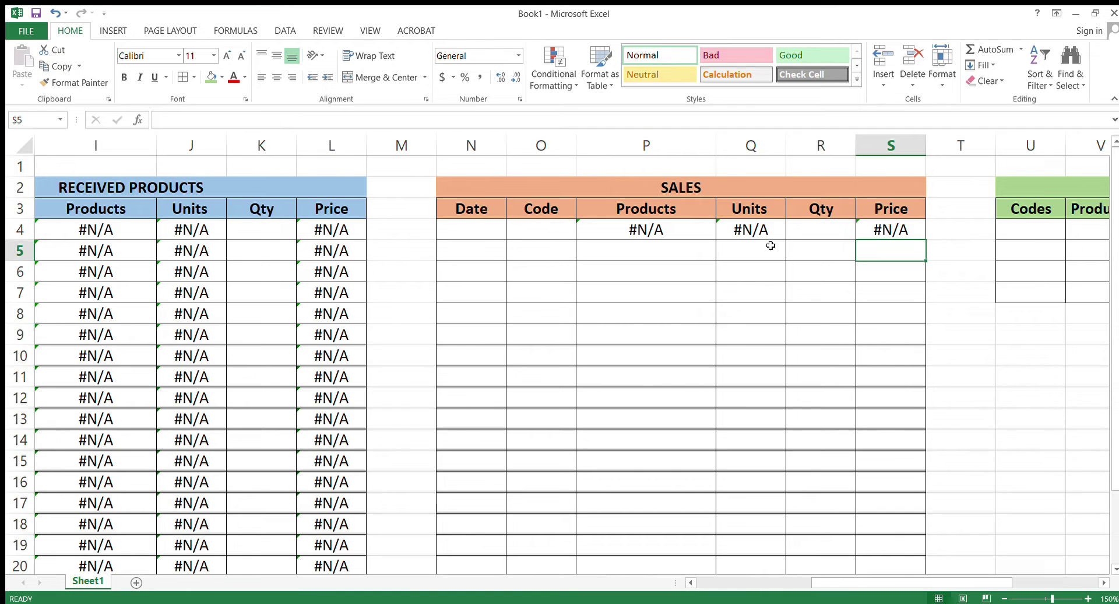
Step: Copy the row 4 Products, Units and Price lookups down to row 23
{"action": "left_click_drag", "start_coordinate": [676, 235], "coordinate": [912, 240]}
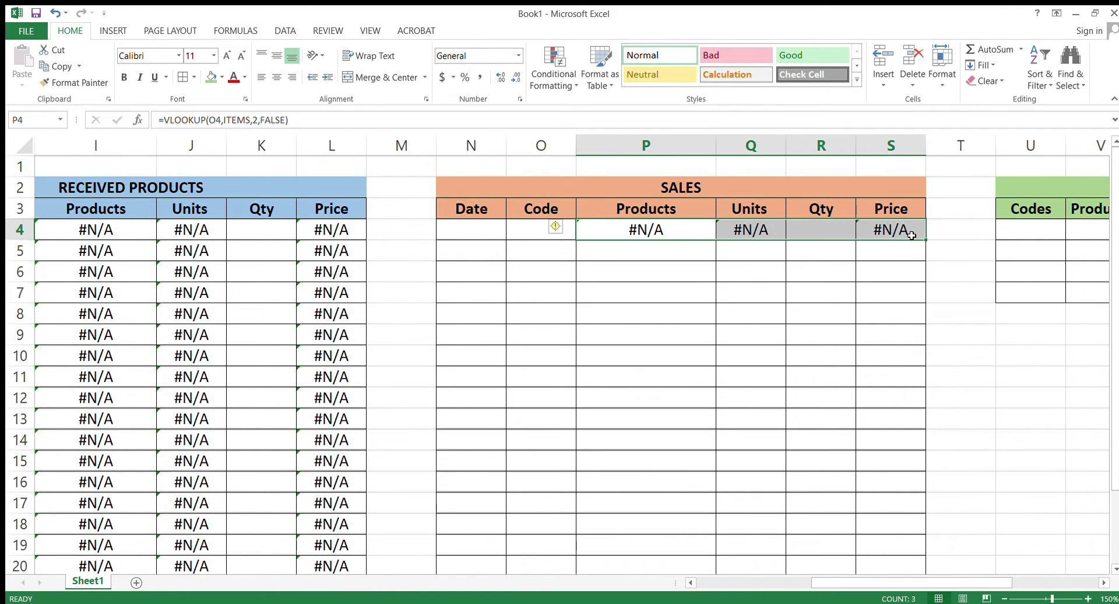
{"action": "scroll", "coordinate": [911, 239], "scroll_direction": "down", "scroll_amount": 1}
{"action": "scroll", "coordinate": [927, 263], "scroll_direction": "down", "scroll_amount": 1}
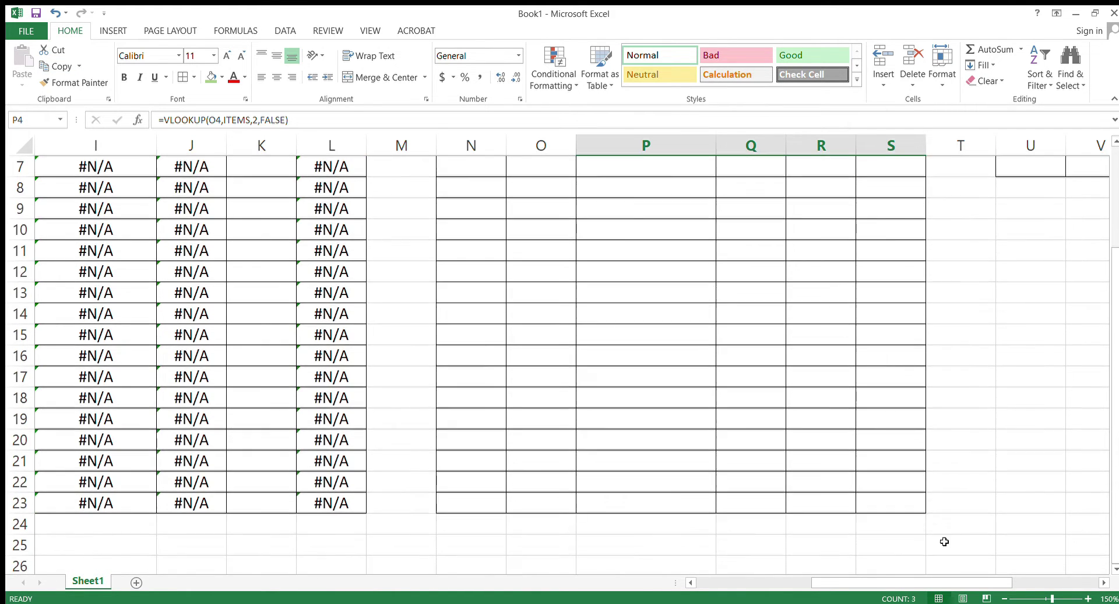
{"action": "left_click", "coordinate": [1002, 599]}
{"action": "left_click", "coordinate": [1002, 599]}
{"action": "scroll", "coordinate": [700, 292], "scroll_direction": "up", "scroll_amount": 2}
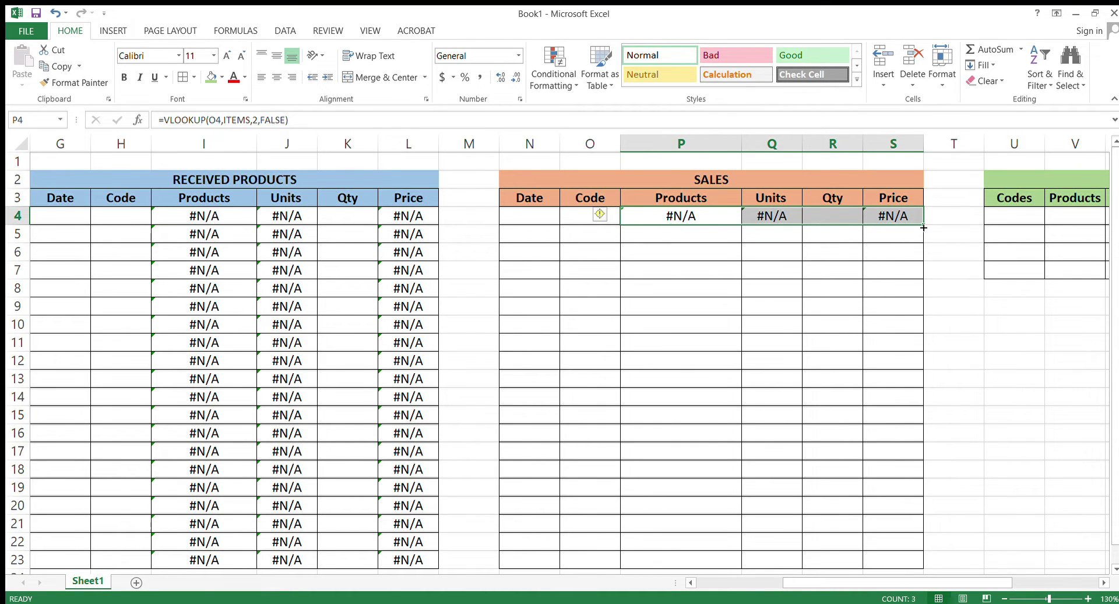
{"action": "left_click_drag", "start_coordinate": [923, 224], "coordinate": [906, 560]}
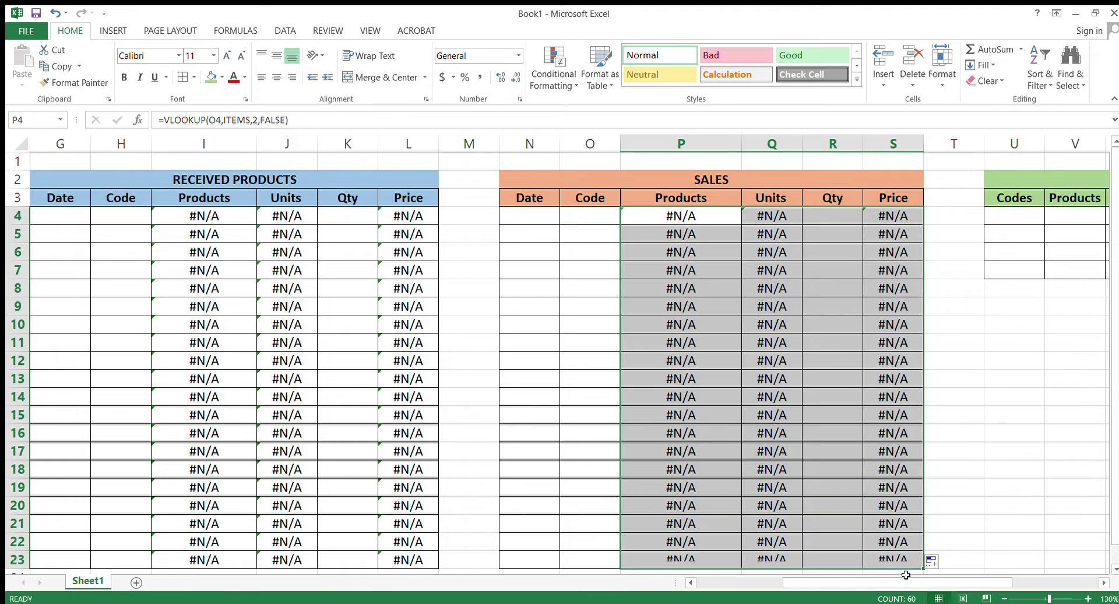
{"action": "scroll", "coordinate": [1030, 593], "scroll_direction": "right", "scroll_amount": 3}
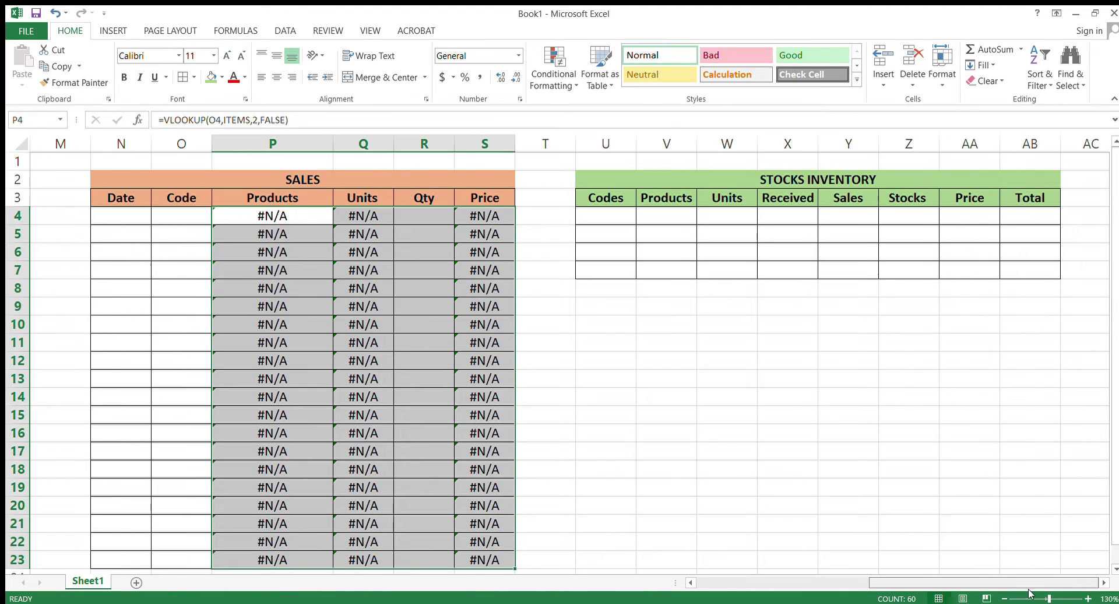
{"action": "left_click", "coordinate": [1088, 598]}
{"action": "left_click", "coordinate": [1087, 598]}
{"action": "left_click", "coordinate": [1087, 598]}
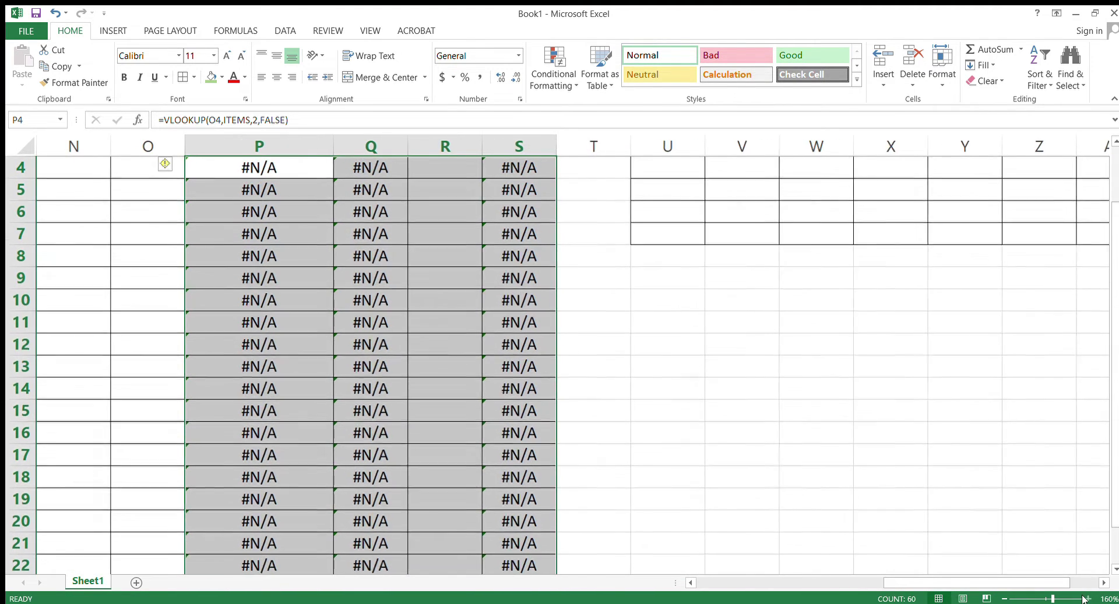
{"action": "scroll", "coordinate": [810, 413], "scroll_direction": "right", "scroll_amount": 2}
{"action": "scroll", "coordinate": [810, 412], "scroll_direction": "up", "scroll_amount": 1}
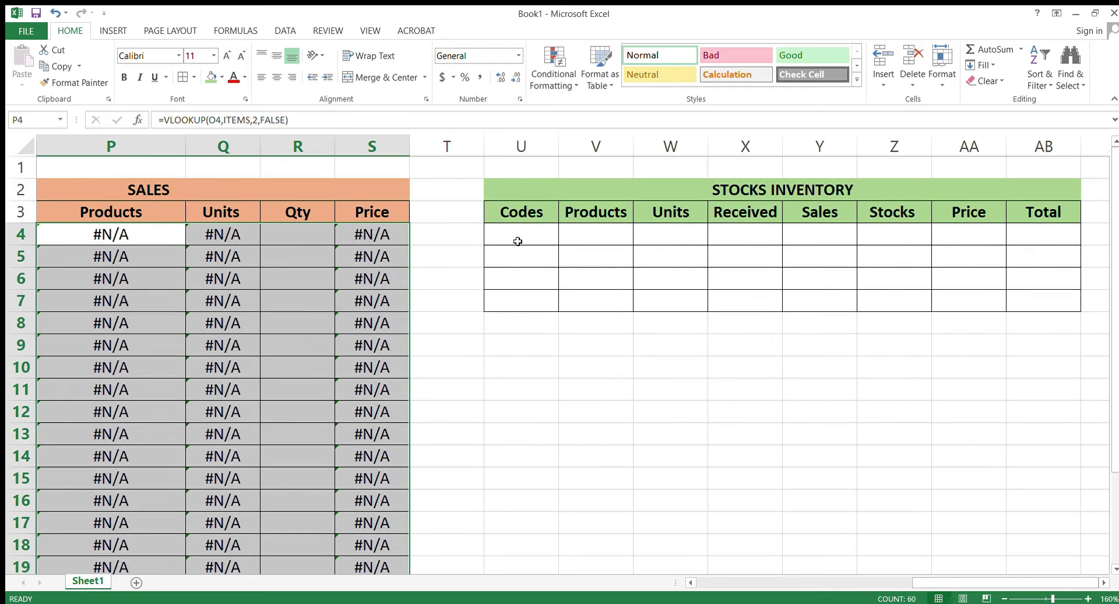
Step: Enter KSD1 in U4 and centre STOCKS INVENTORY cells U4:AB7 horizontally and vertically
{"action": "left_click", "coordinate": [517, 241]}
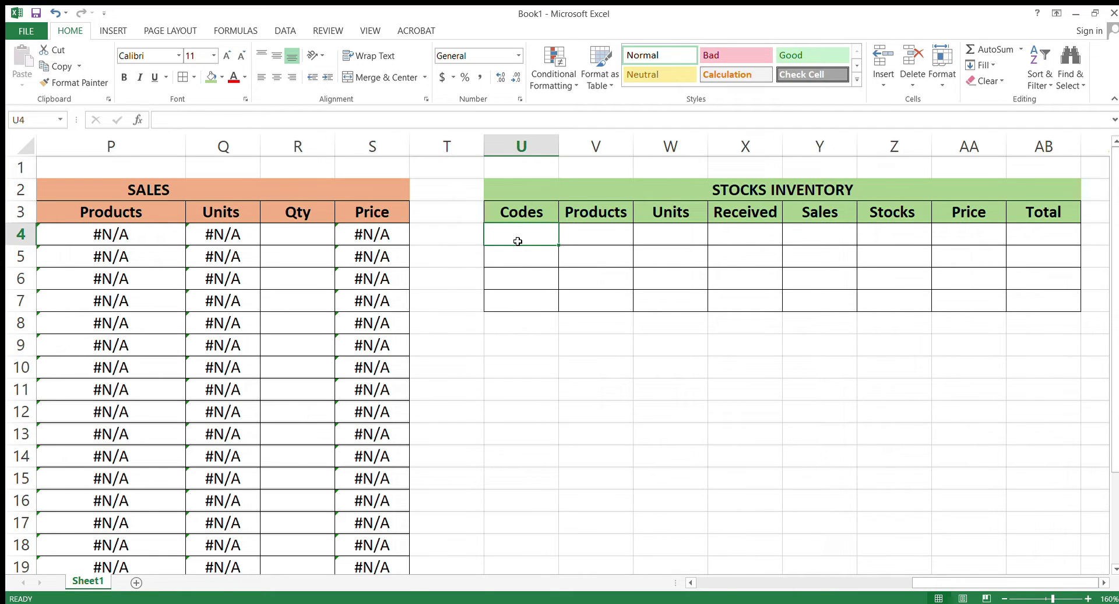
{"action": "type", "text": "KS"}
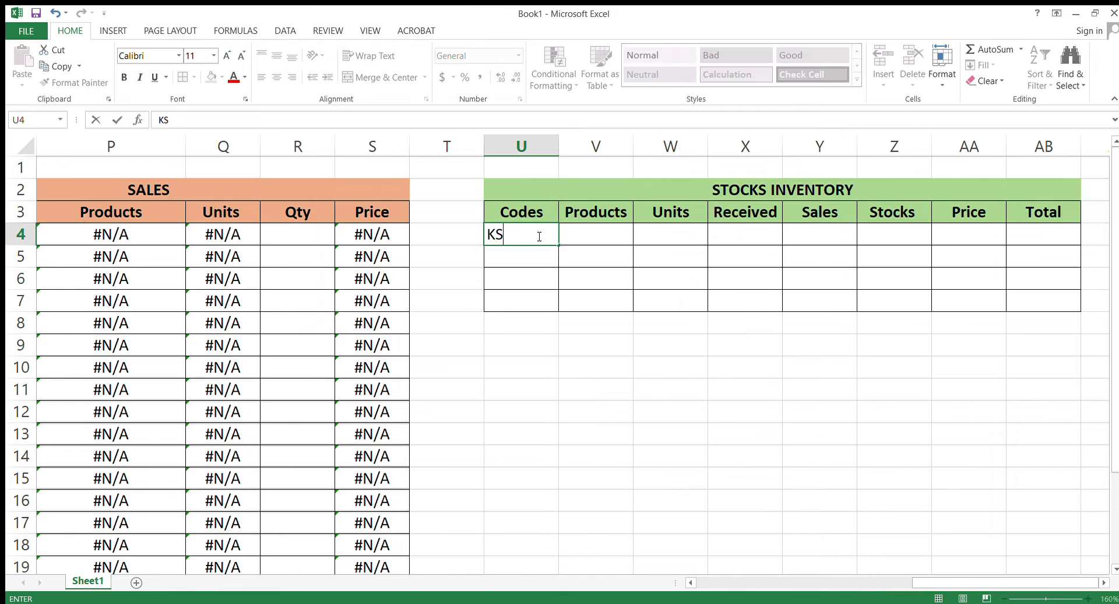
{"action": "type", "text": "D1"}
{"action": "left_click_drag", "start_coordinate": [539, 236], "coordinate": [1051, 299]}
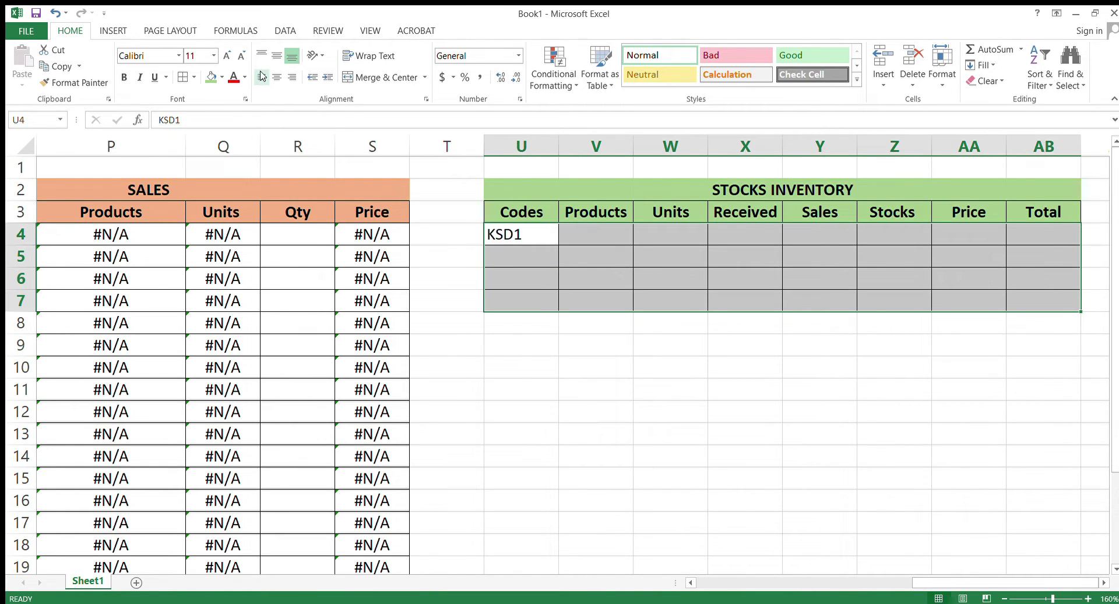
{"action": "left_click", "coordinate": [277, 76]}
{"action": "left_click", "coordinate": [277, 56]}
{"action": "left_click", "coordinate": [499, 256]}
Step: Add KSD2, fill the codes down to KSD4, and widen the Products column
{"action": "left_click", "coordinate": [534, 236]}
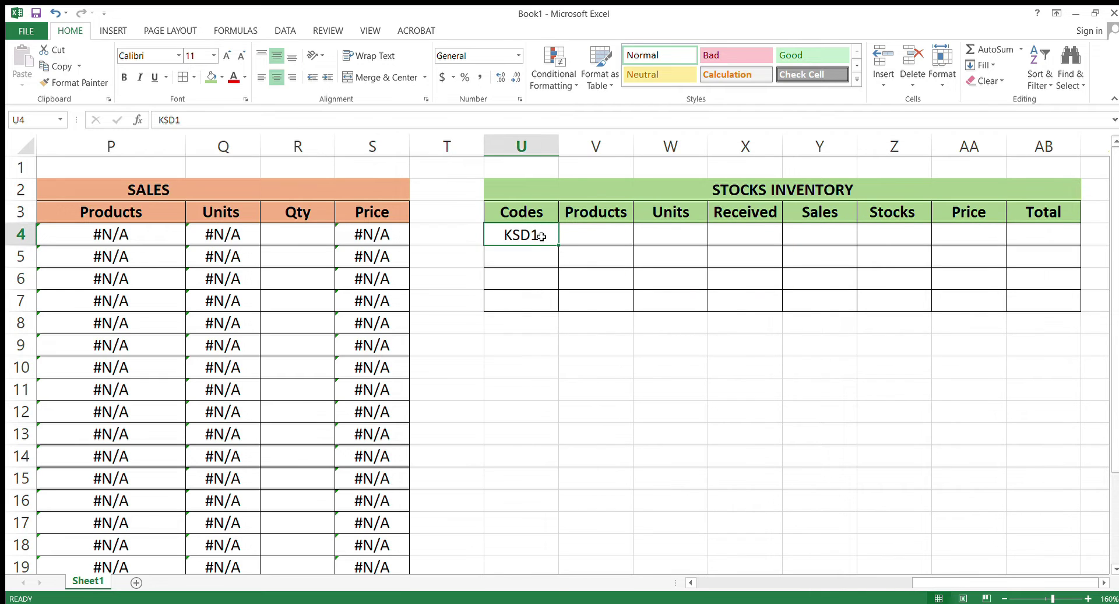
{"action": "left_click", "coordinate": [529, 257]}
{"action": "type", "text": "K"}
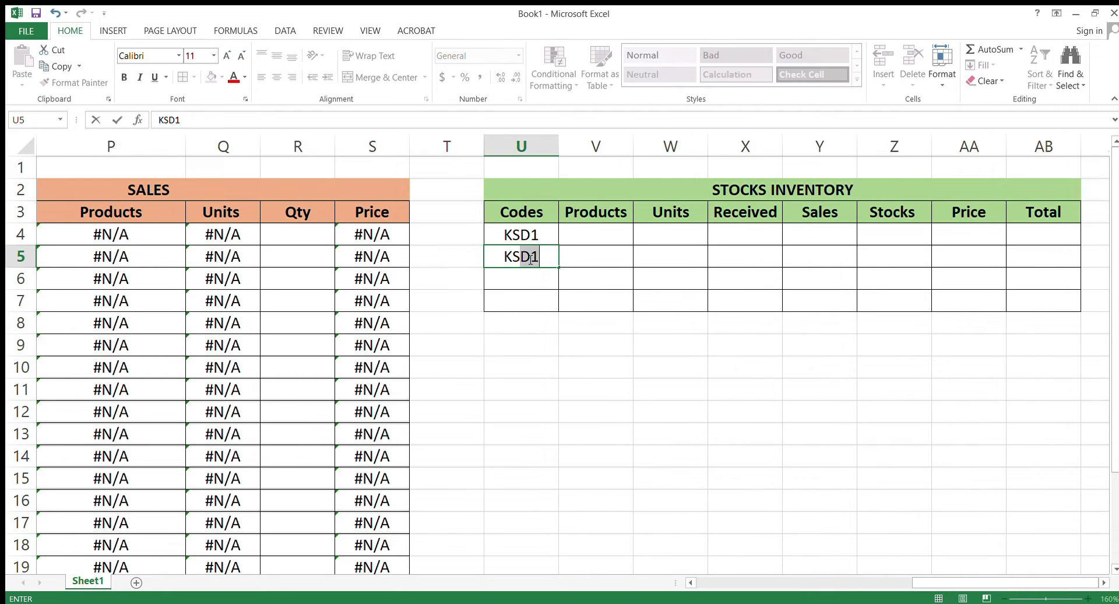
{"action": "type", "text": "SD2"}
{"action": "key", "text": "Return"}
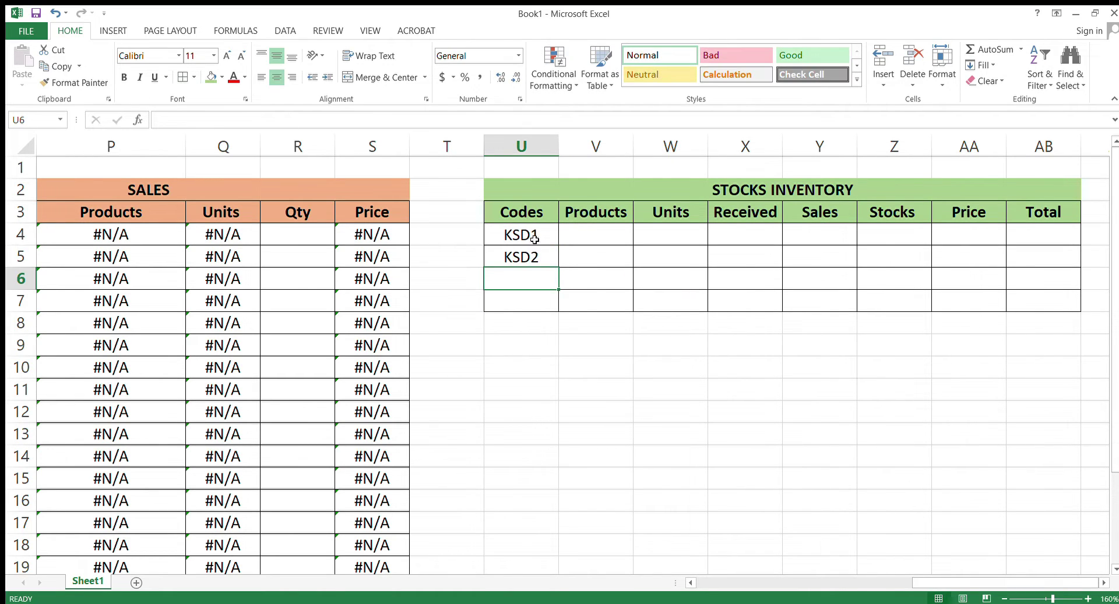
{"action": "left_click_drag", "start_coordinate": [536, 236], "coordinate": [556, 309]}
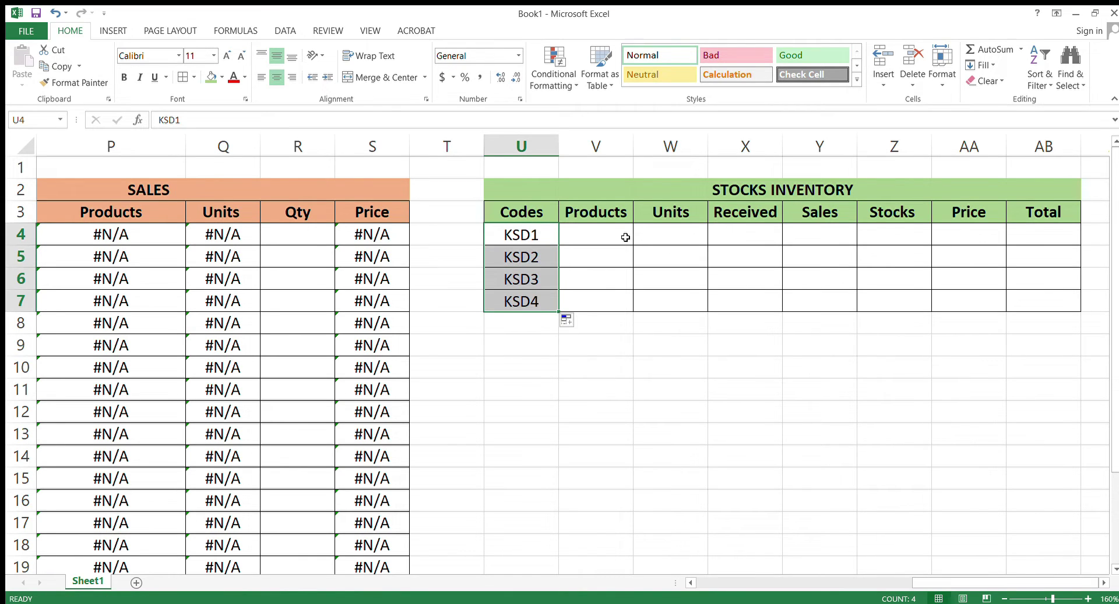
{"action": "left_click_drag", "start_coordinate": [633, 144], "coordinate": [690, 142]}
{"action": "left_click", "coordinate": [600, 242]}
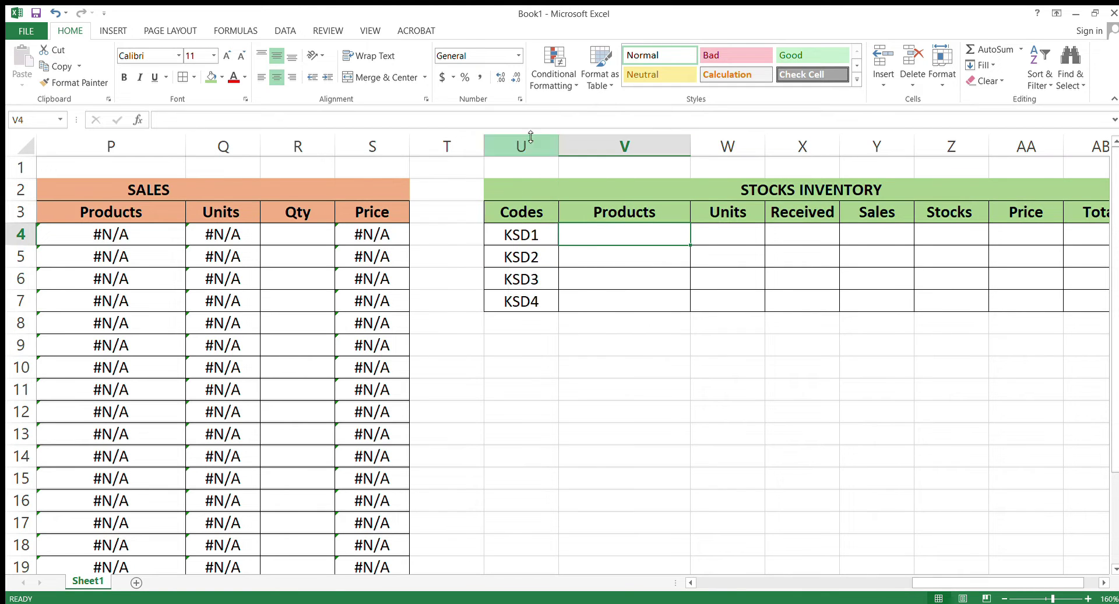
Step: Enter =VLOOKUP(U4,ITEMS,2,FALSE) in V4, returning Tuna Siomai for KSD1
{"action": "scroll", "coordinate": [534, 143], "scroll_direction": "right", "scroll_amount": 3}
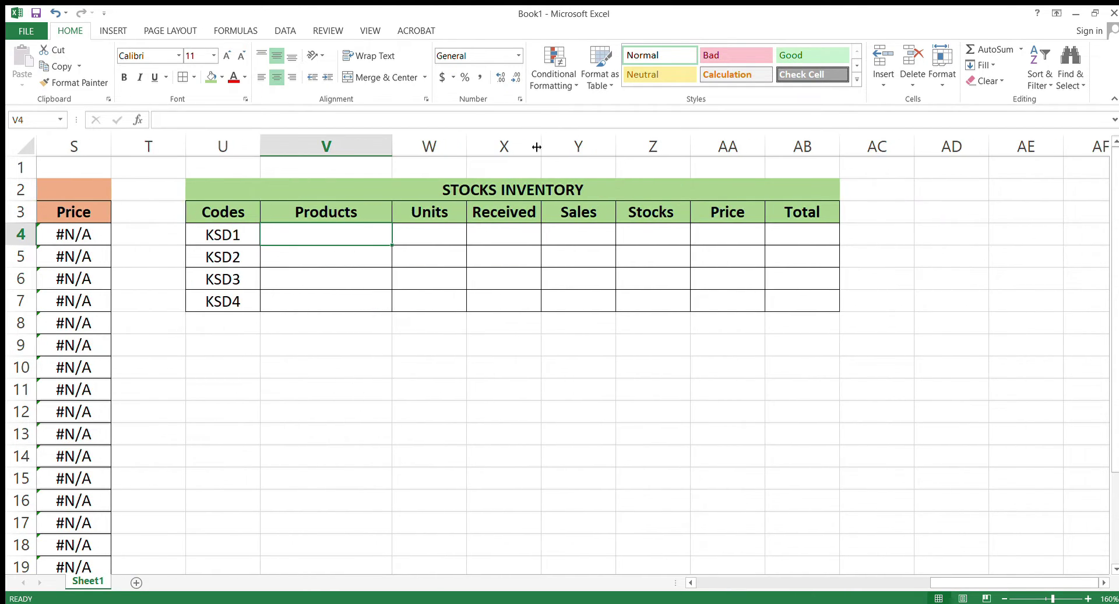
{"action": "left_click_drag", "start_coordinate": [392, 146], "coordinate": [436, 145]}
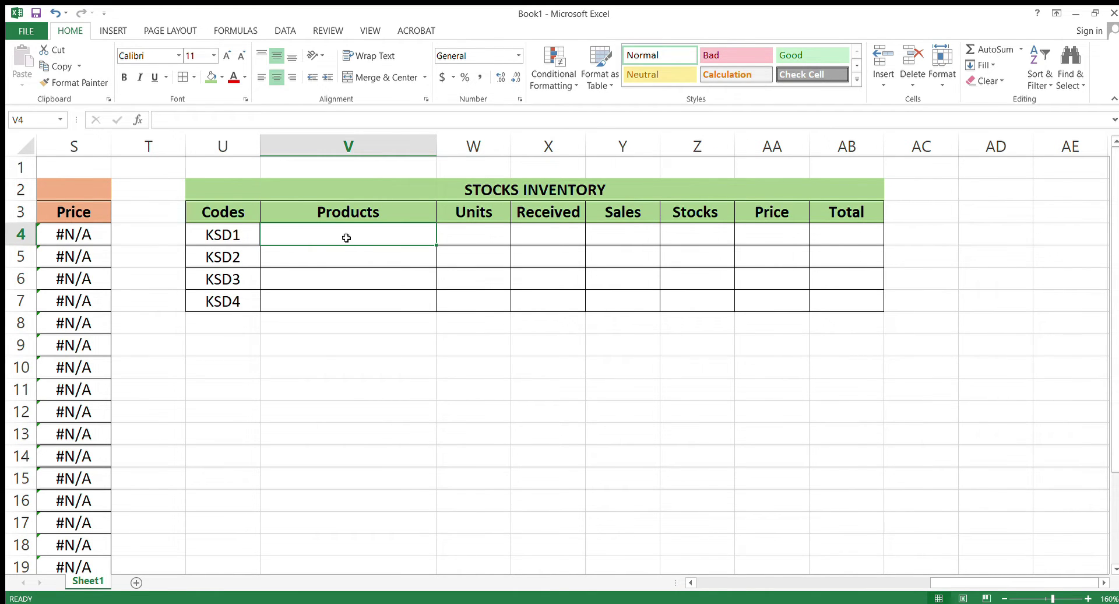
{"action": "type", "text": "="}
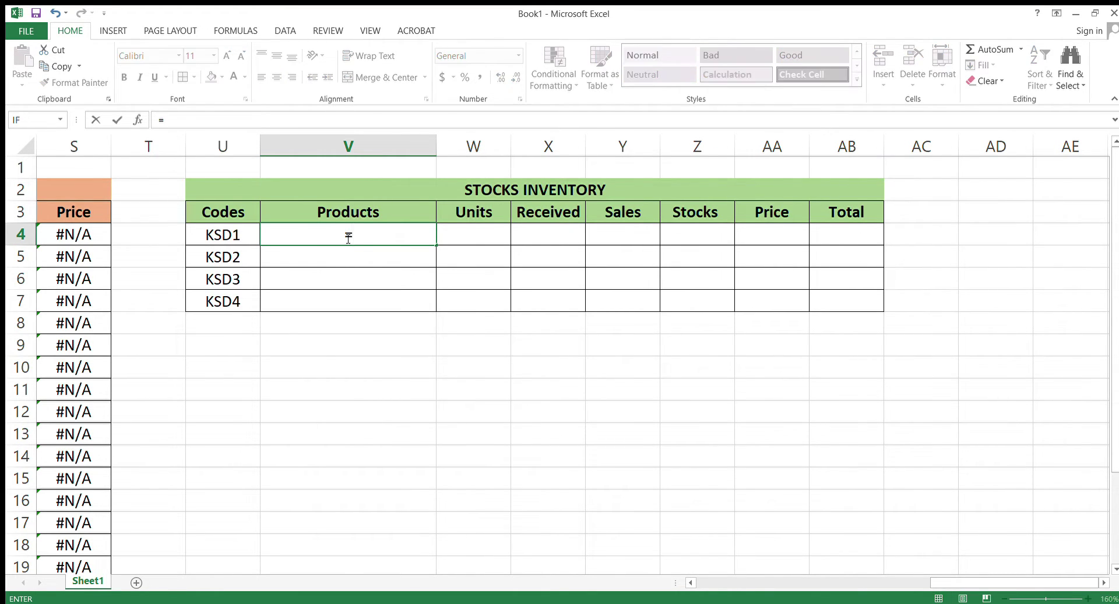
{"action": "type", "text": "VL"}
{"action": "key", "text": "Tab"}
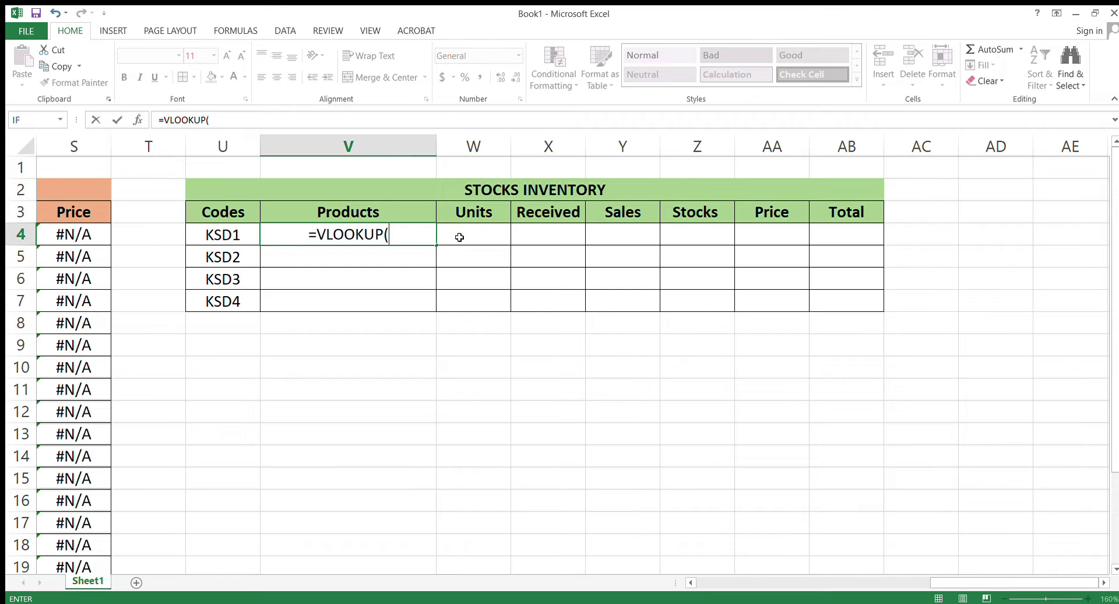
{"action": "left_click", "coordinate": [207, 230]}
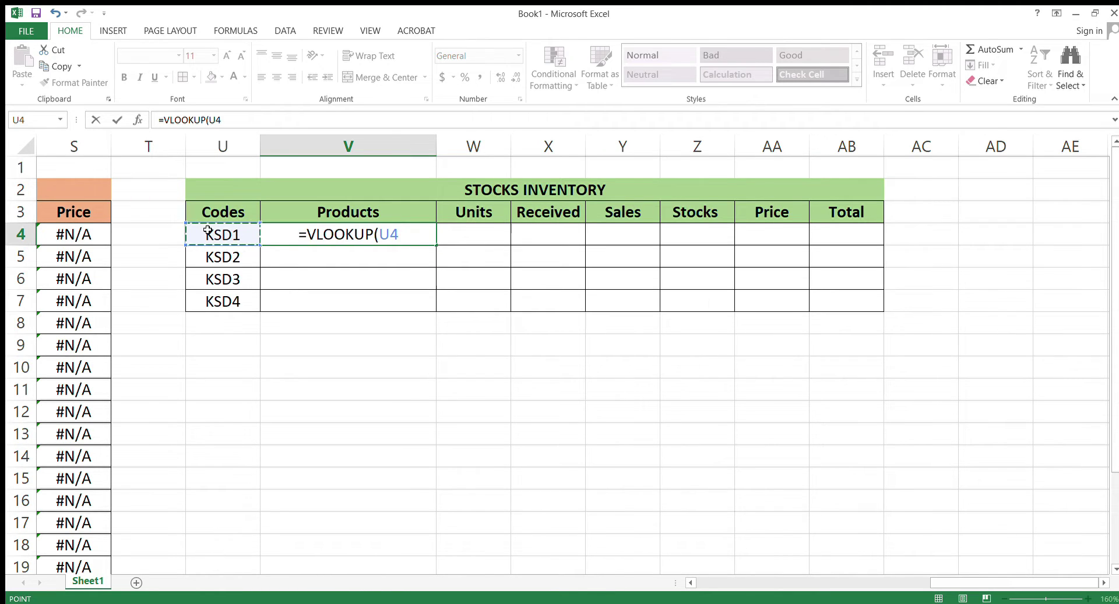
{"action": "type", "text": ",ITEM"}
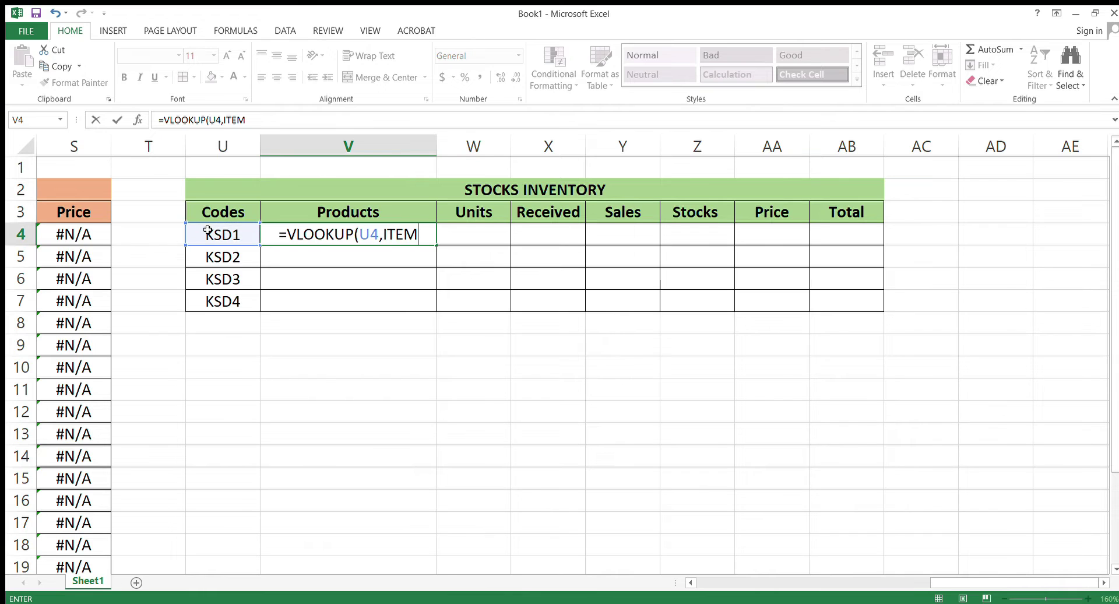
{"action": "type", "text": "S,"}
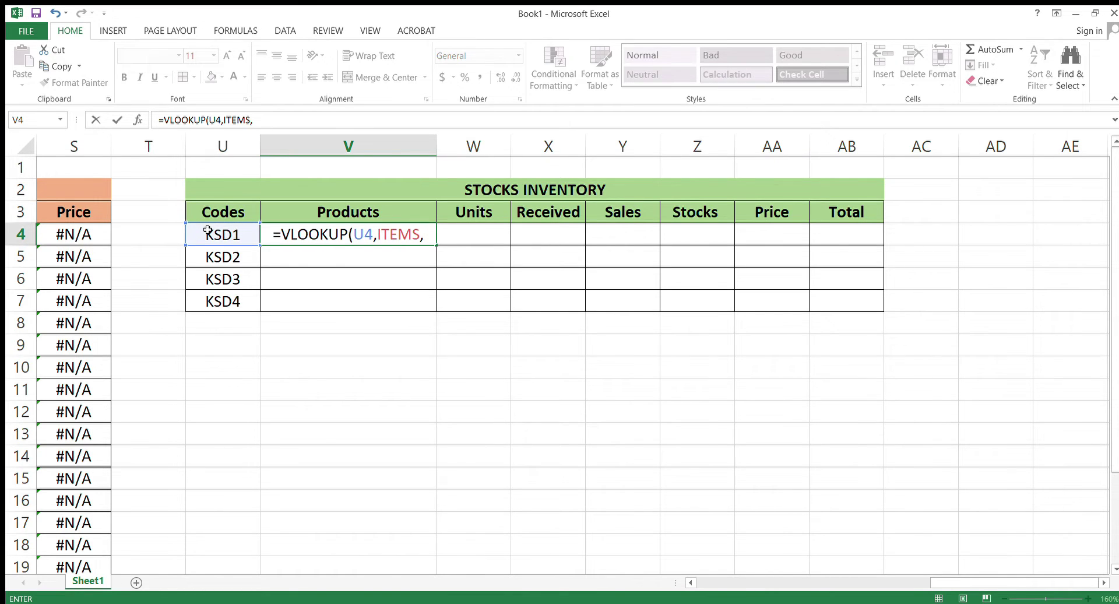
{"action": "type", "text": "2,"}
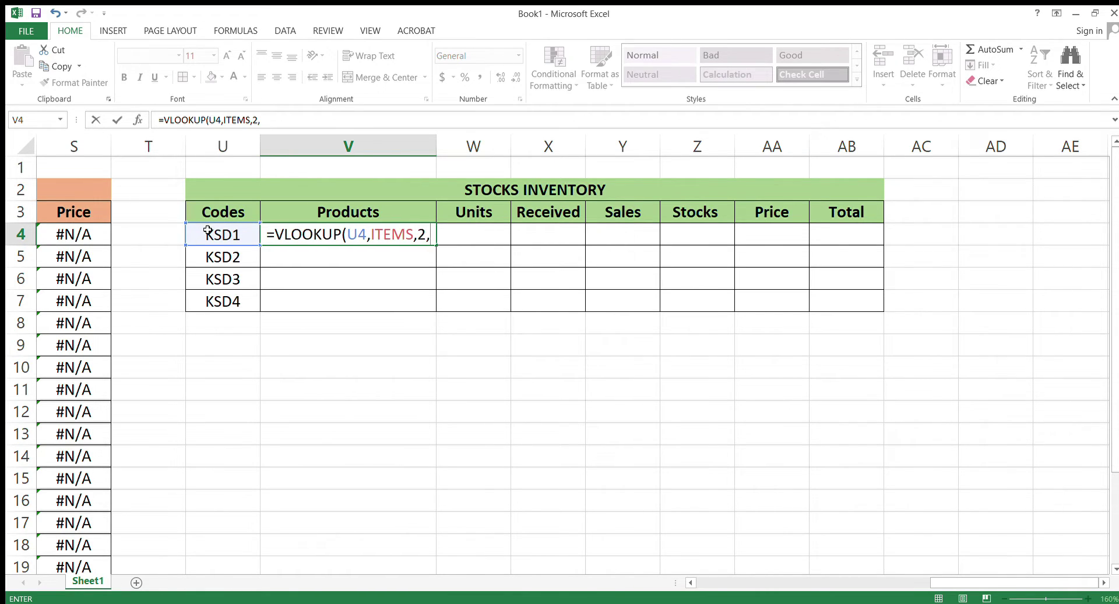
{"action": "type", "text": "FALSE"}
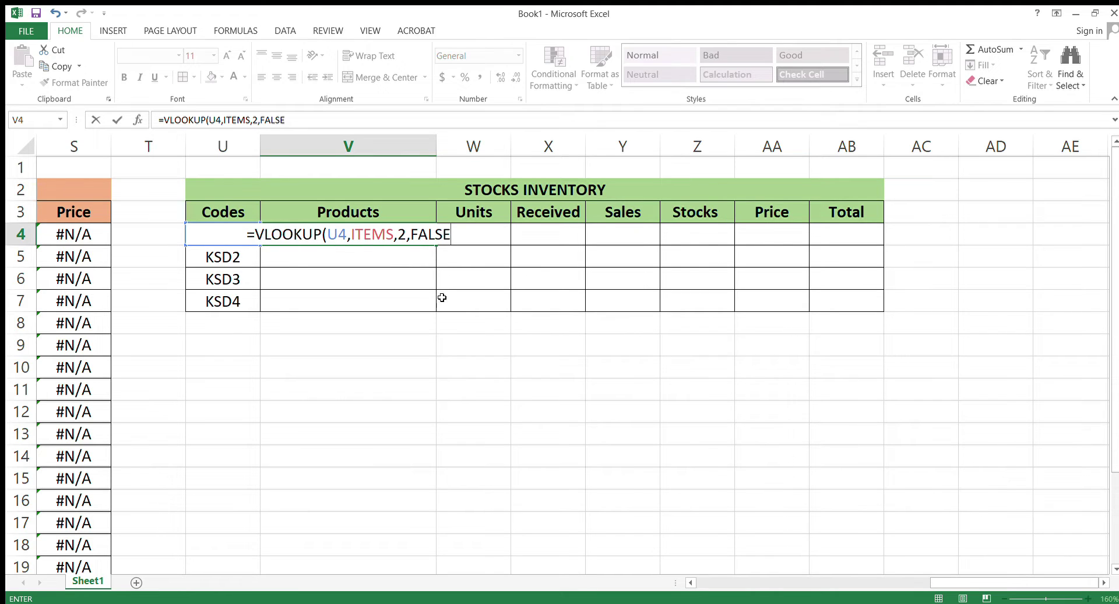
{"action": "left_click", "coordinate": [464, 237]}
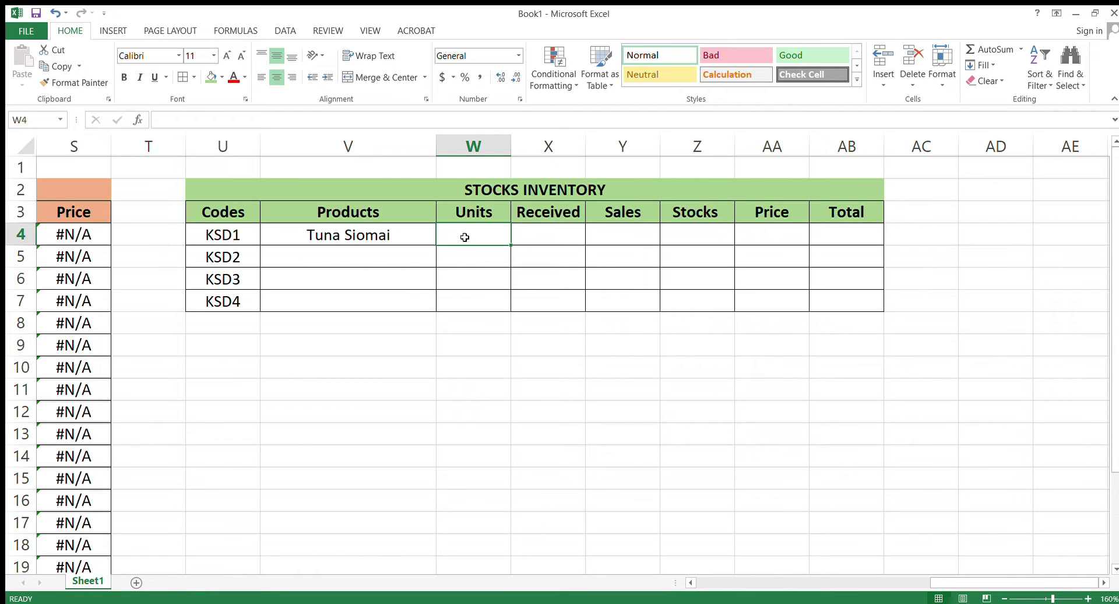
Step: Enter =VLOOKUP(U4,ITEMS,3,FALSE) in W4, returning piece for KSD1
{"action": "type", "text": "=VL"}
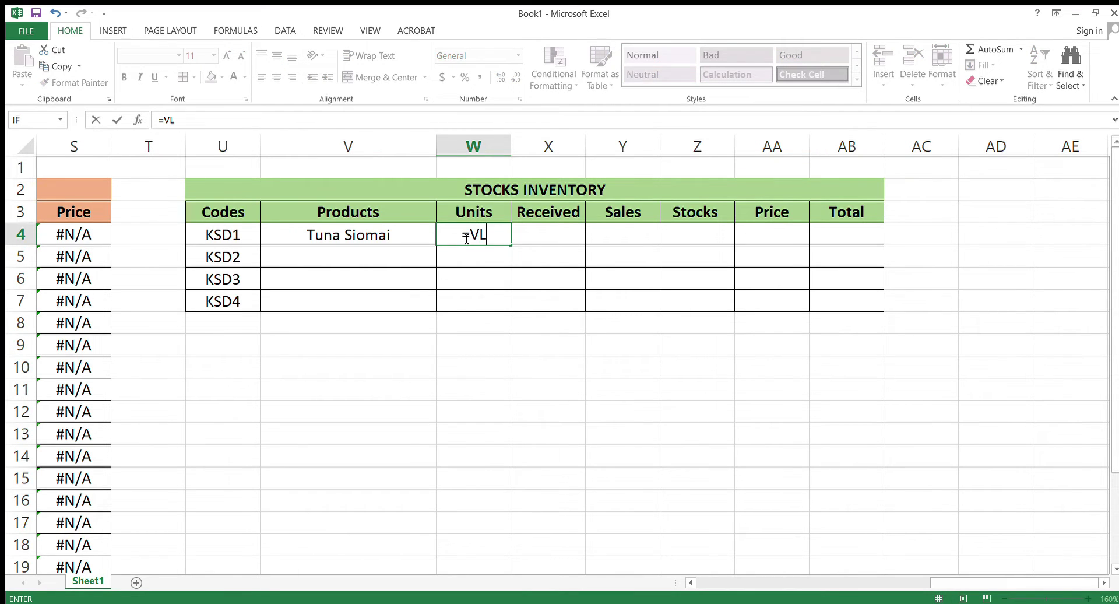
{"action": "type", "text": "OOK"}
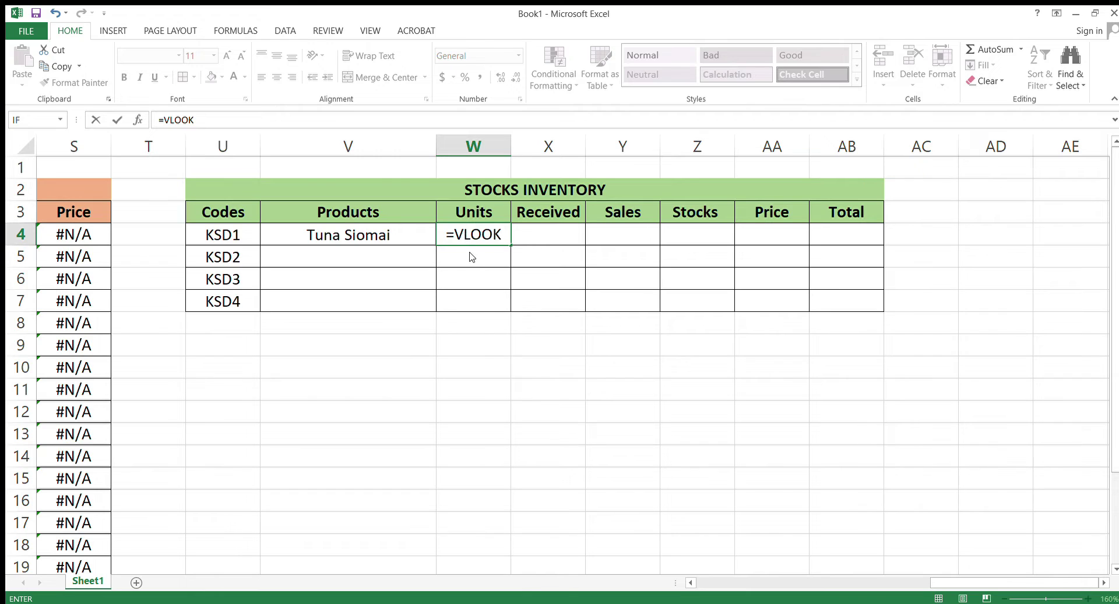
{"action": "type", "text": "UP("}
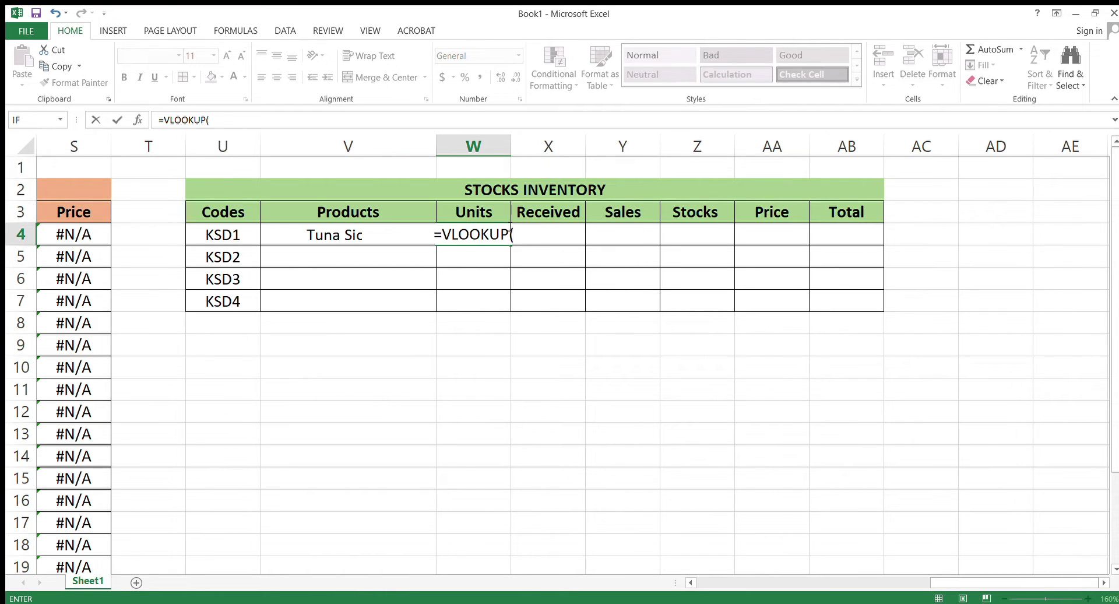
{"action": "left_click", "coordinate": [224, 235]}
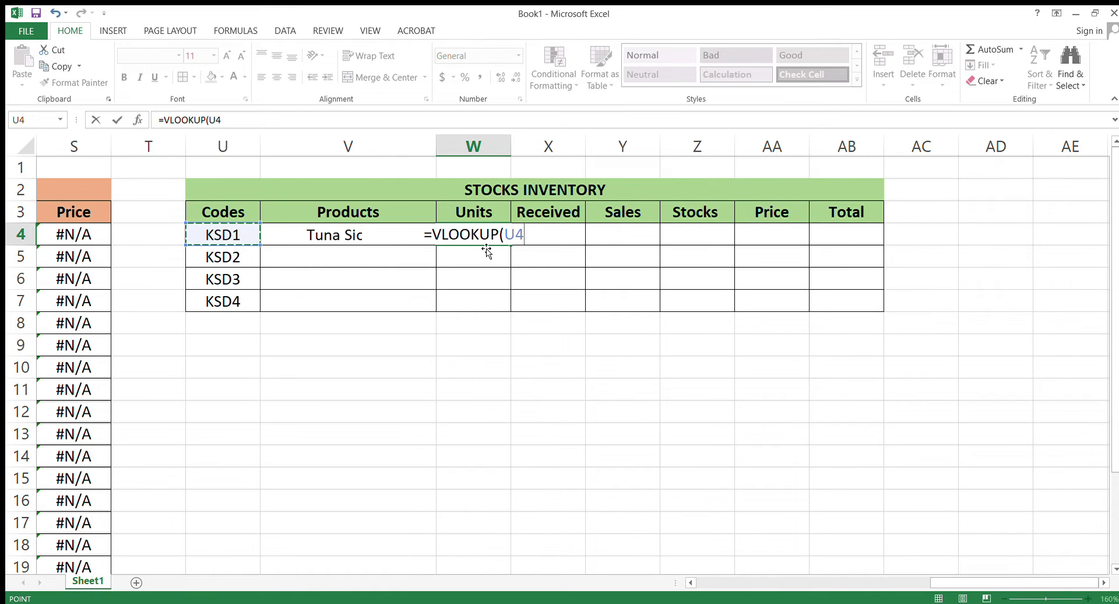
{"action": "type", "text": ",ITEM"}
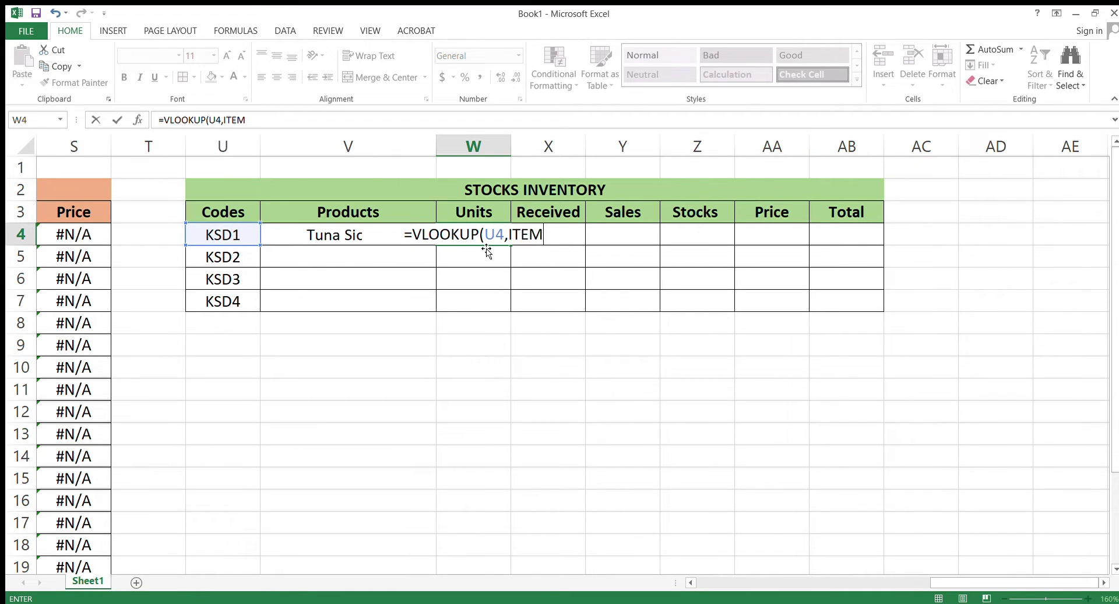
{"action": "type", "text": "S,3"}
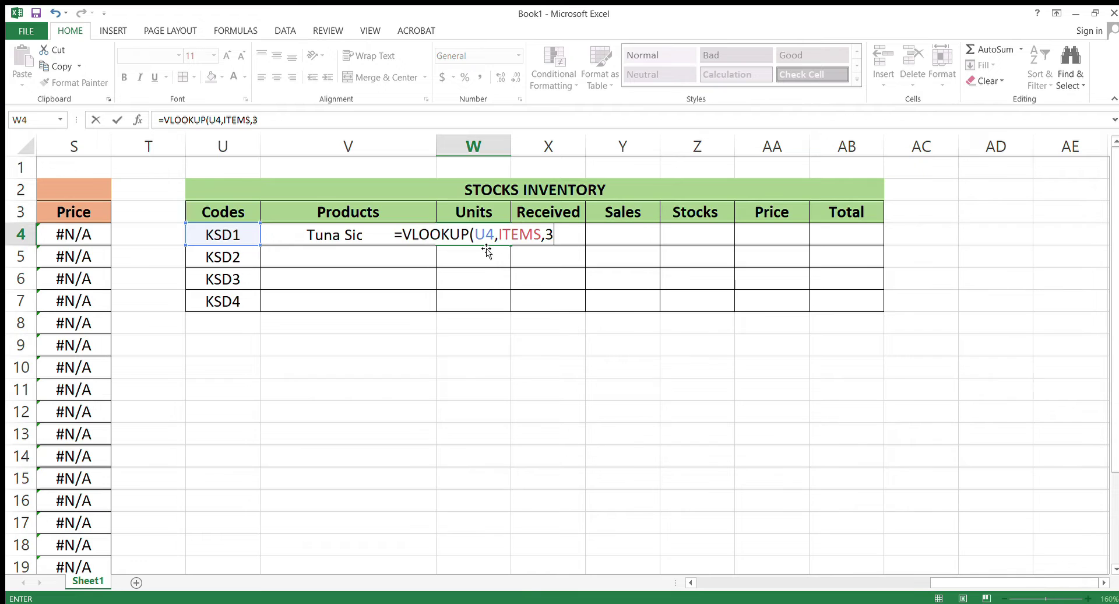
{"action": "type", "text": ",FALSE"}
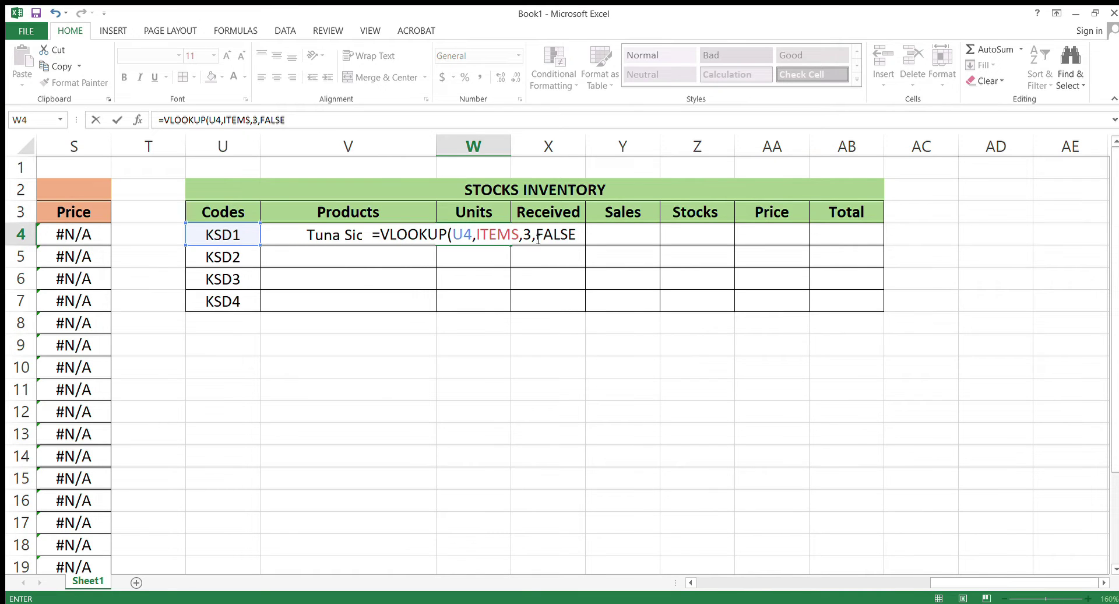
{"action": "type", "text": ")"}
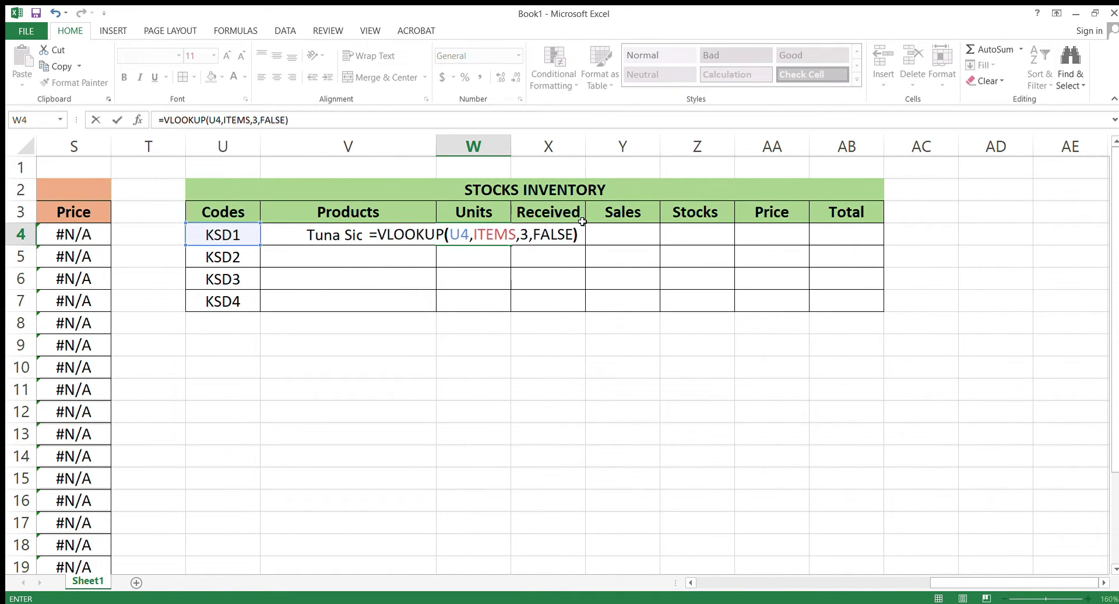
{"action": "key", "text": "Return"}
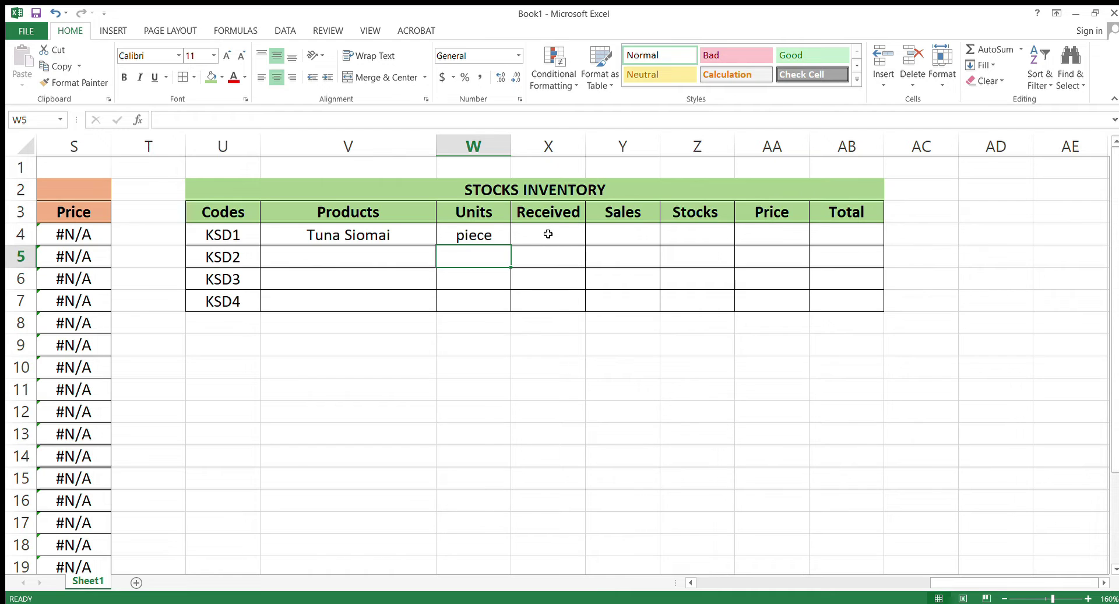
Step: Type =SUMIF(I4:I23,V4,K4:K23) into X4 for Tuna Siomai's Received total
{"action": "left_click", "coordinate": [548, 233]}
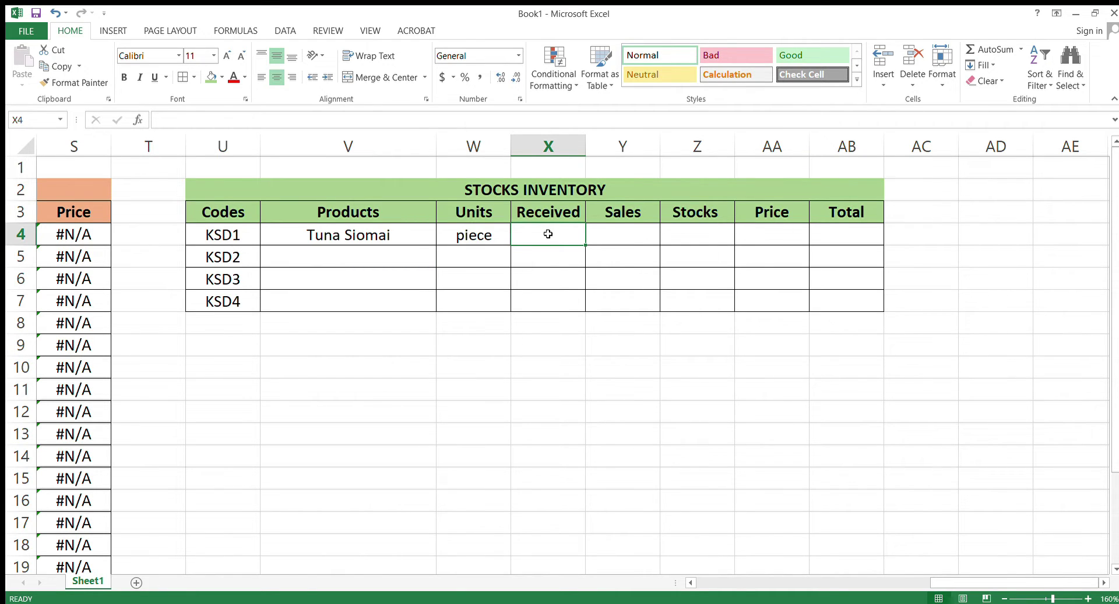
{"action": "type", "text": "=SUM"}
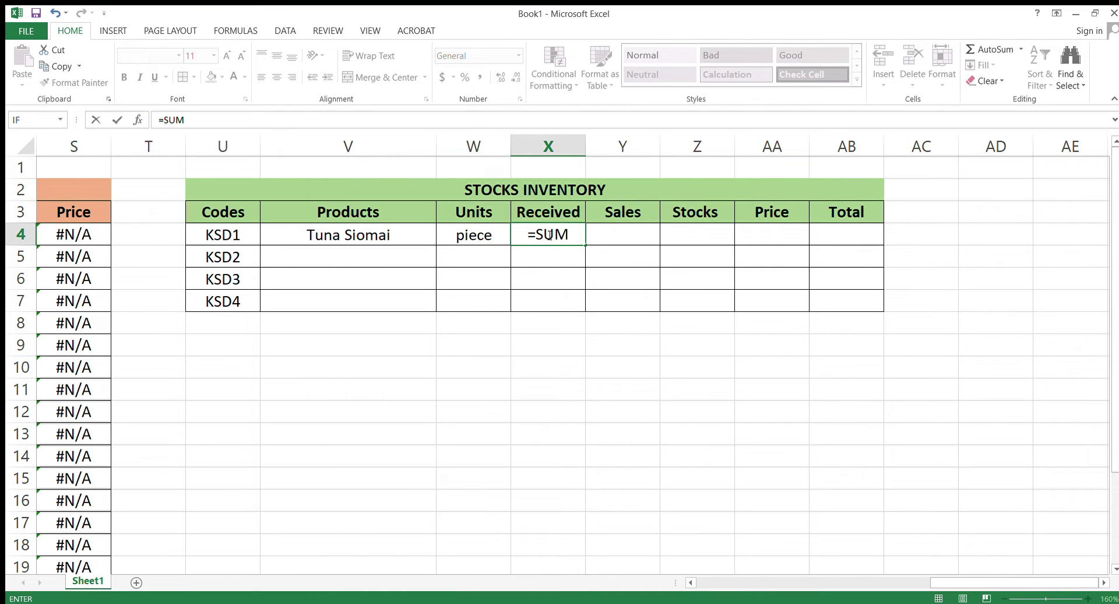
{"action": "type", "text": "IF("}
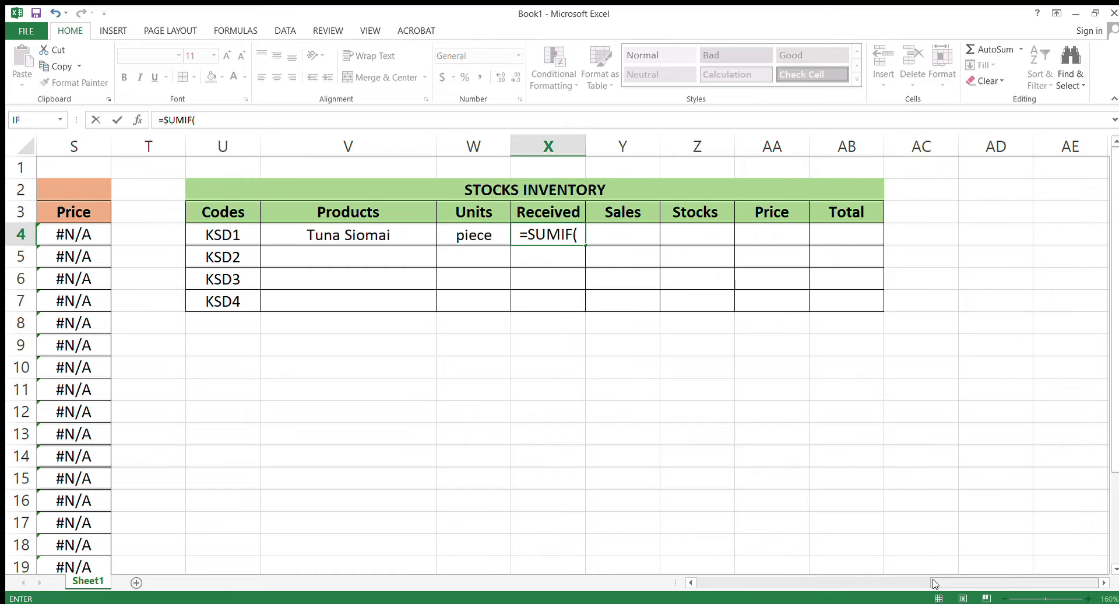
{"action": "left_click_drag", "start_coordinate": [934, 583], "coordinate": [730, 581]}
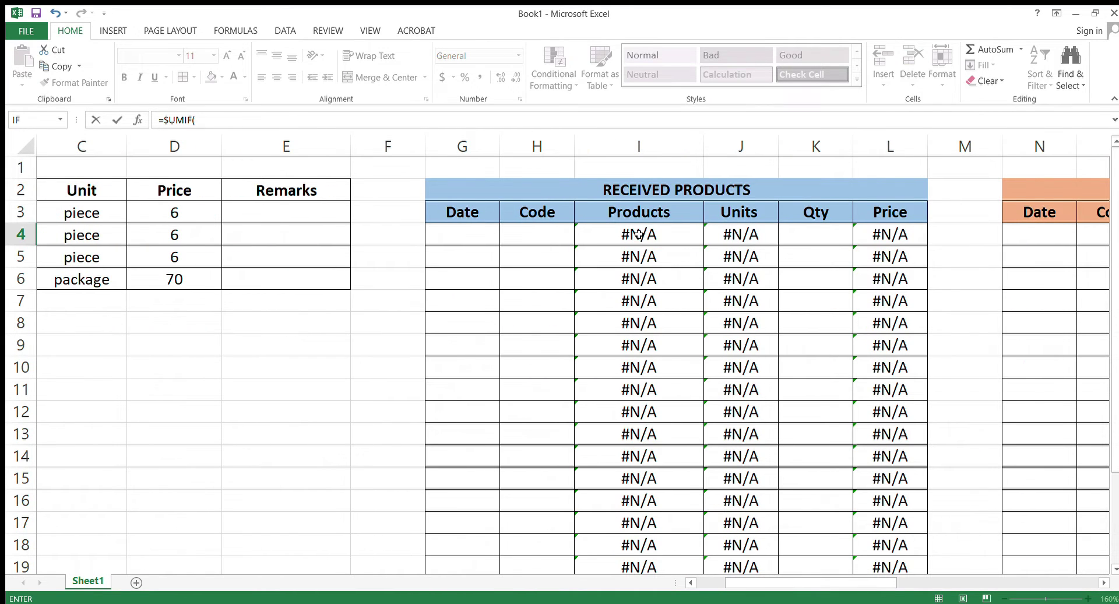
{"action": "left_click_drag", "start_coordinate": [638, 234], "coordinate": [619, 527]}
{"action": "left_click_drag", "start_coordinate": [806, 583], "coordinate": [1007, 570]}
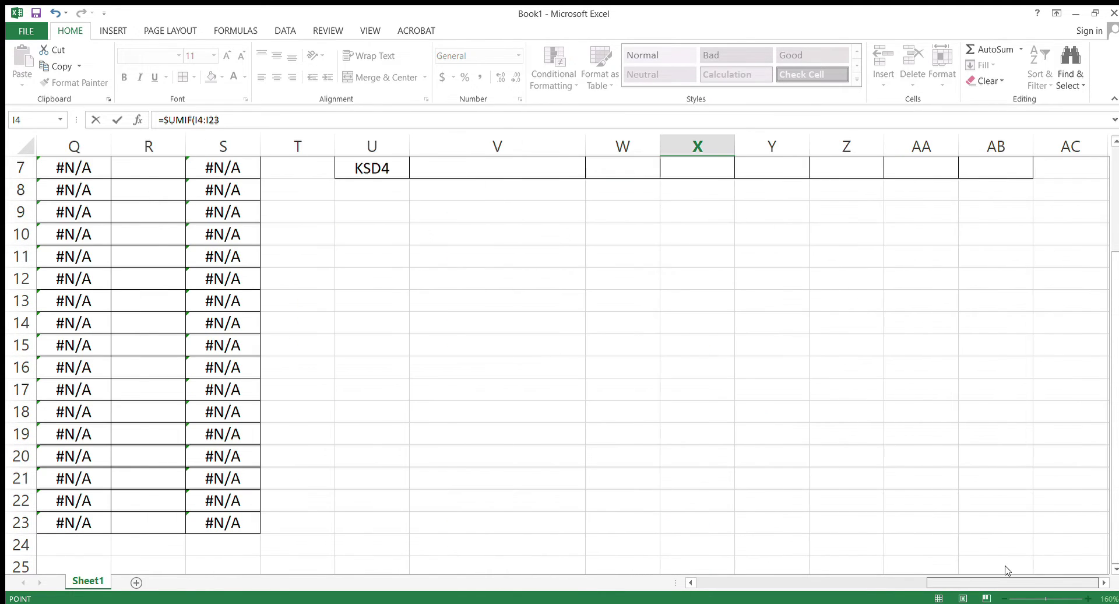
{"action": "scroll", "coordinate": [730, 407], "scroll_direction": "up", "scroll_amount": 2}
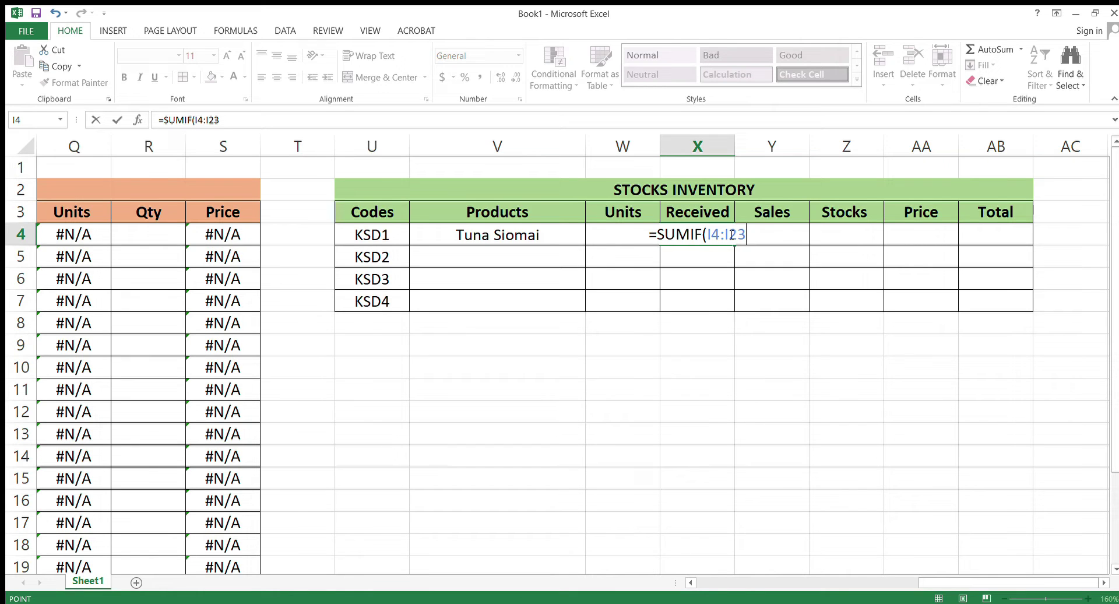
{"action": "type", "text": ","}
{"action": "left_click", "coordinate": [508, 233]}
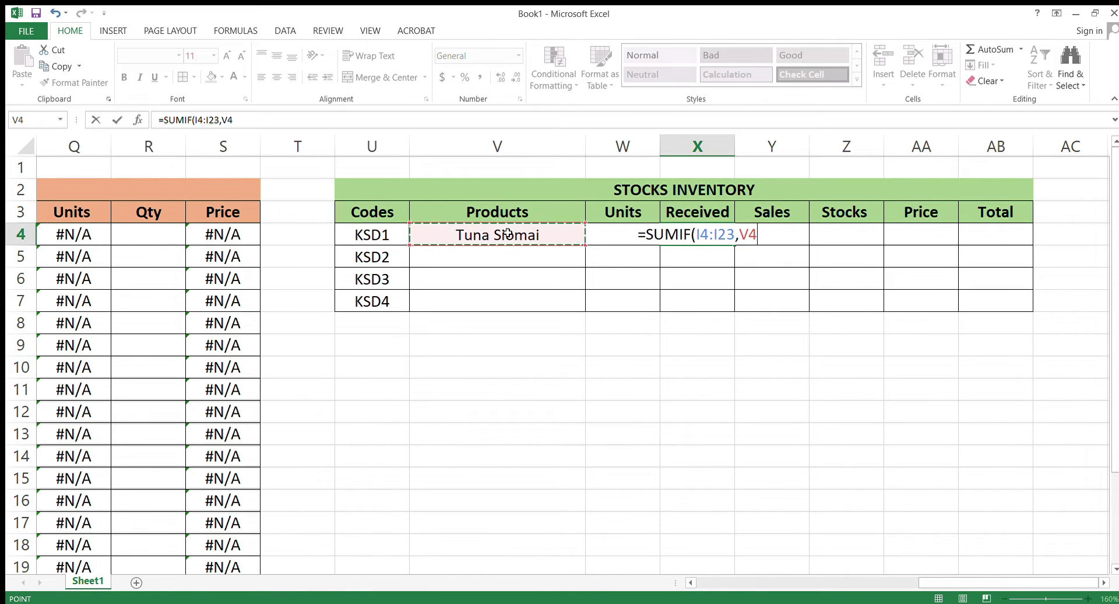
{"action": "type", "text": ","}
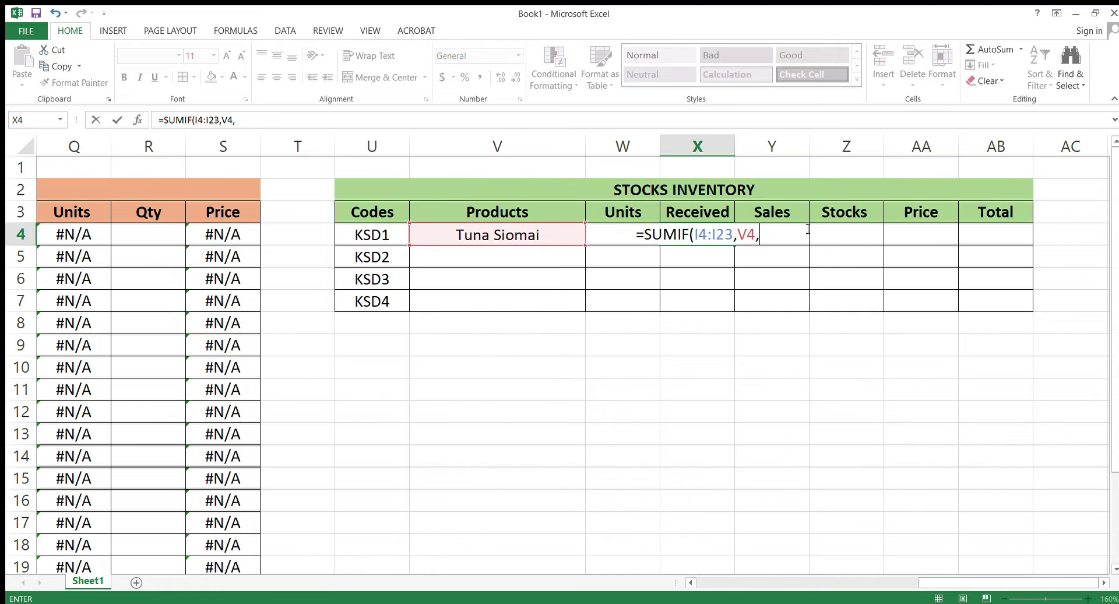
{"action": "mouse_move", "coordinate": [950, 582]}
{"action": "left_mouse_down"}
{"action": "mouse_move", "coordinate": [780, 593]}
{"action": "mouse_move", "coordinate": [751, 582]}
{"action": "left_mouse_up"}
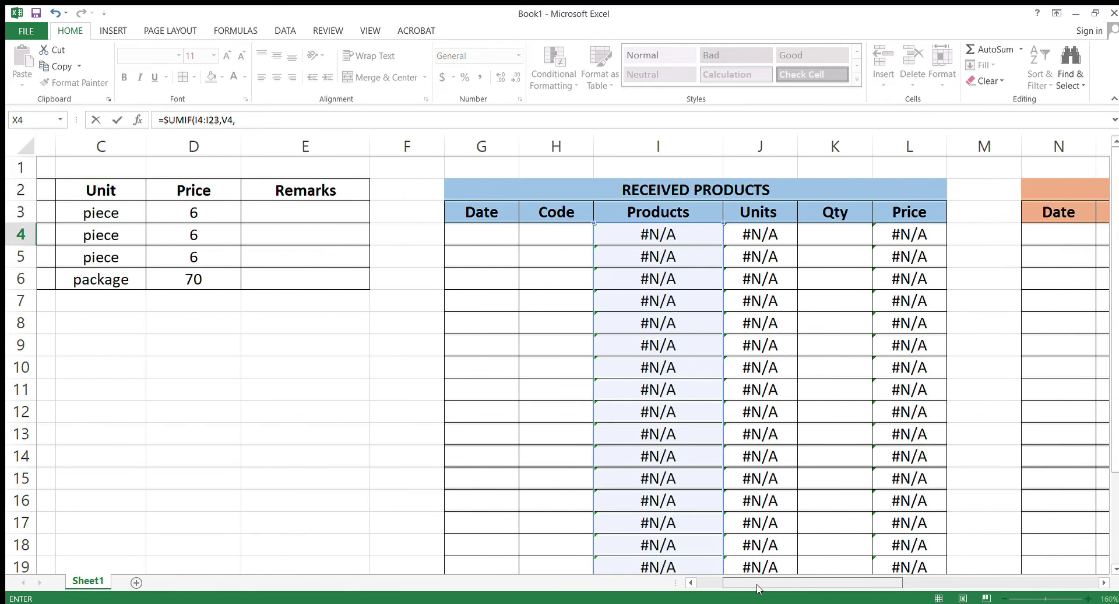
{"action": "mouse_move", "coordinate": [795, 237]}
{"action": "left_mouse_down"}
{"action": "mouse_move", "coordinate": [801, 553]}
{"action": "mouse_move", "coordinate": [990, 583]}
{"action": "left_mouse_up"}
{"action": "scroll", "coordinate": [820, 382], "scroll_direction": "up", "scroll_amount": 2}
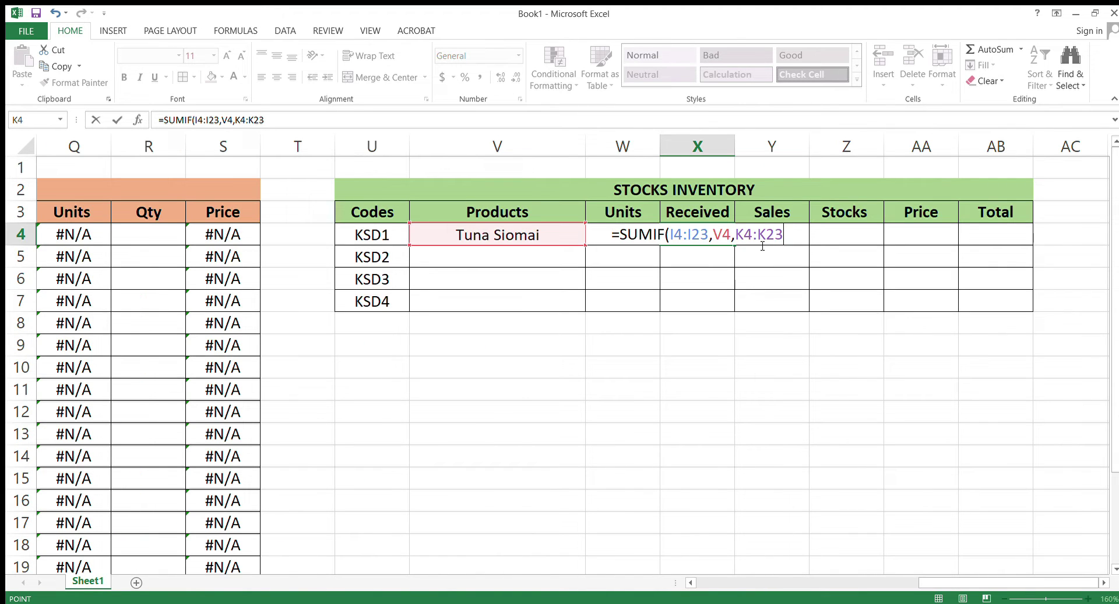
{"action": "type", "text": ")"}
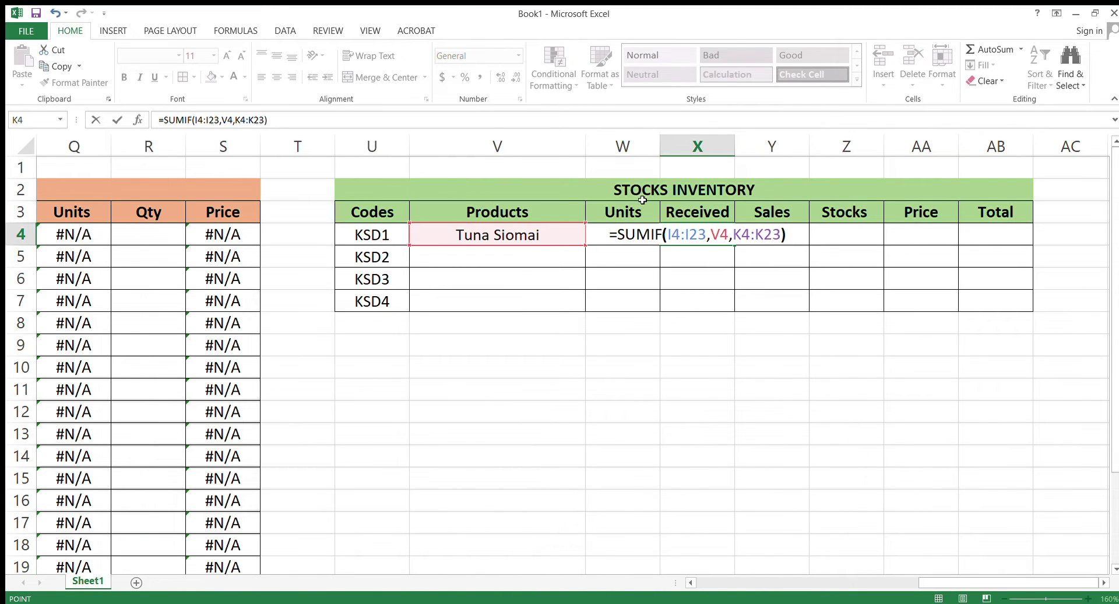
{"action": "left_click", "coordinate": [672, 236]}
{"action": "left_click", "coordinate": [198, 121]}
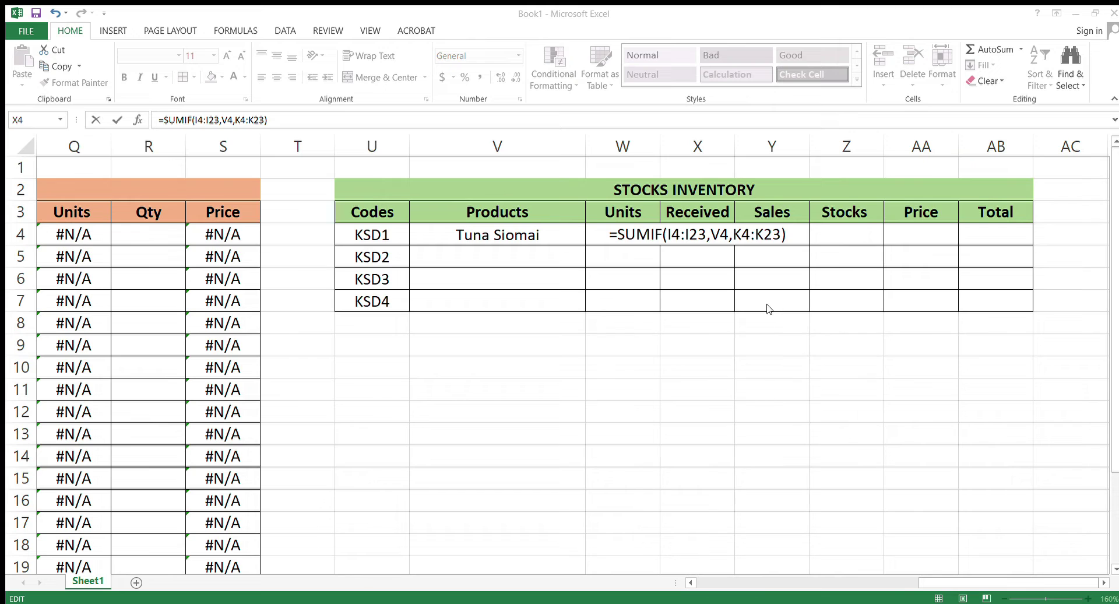
Step: Make a first attempt at adding a $ to the X4 SUMIF formula, then cancel the stray entry in X5
{"action": "left_click", "coordinate": [194, 119]}
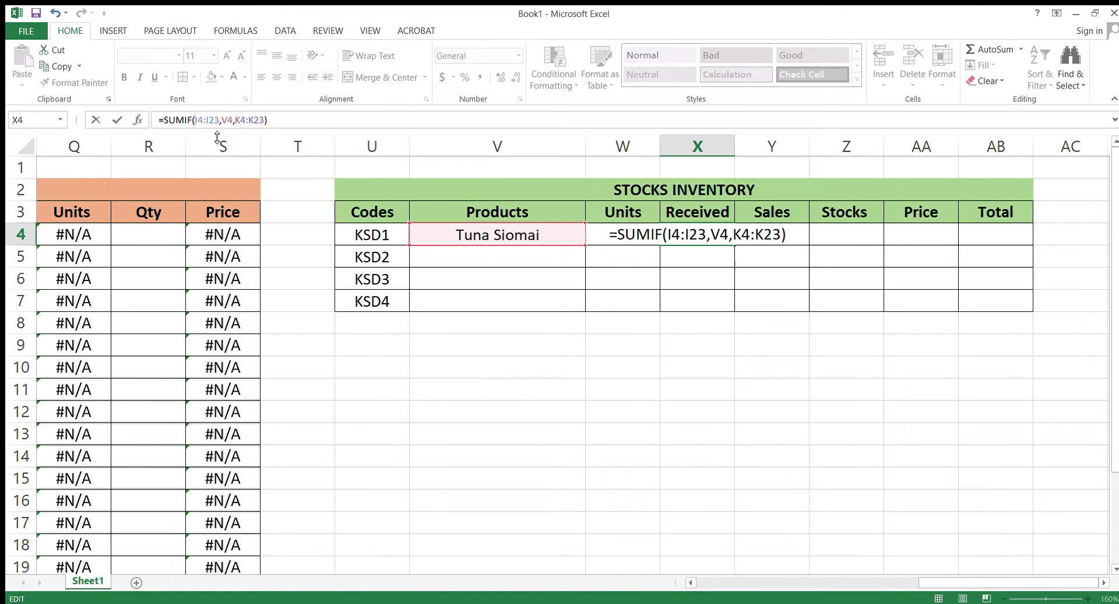
{"action": "type", "text": "$"}
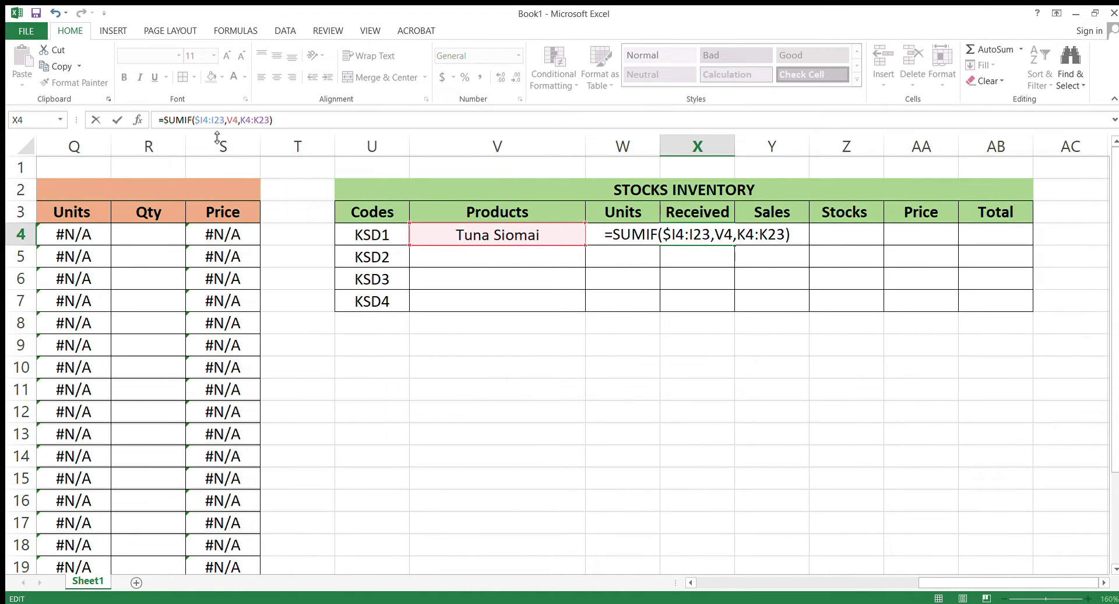
{"action": "key", "text": "Return"}
{"action": "type", "text": "4"}
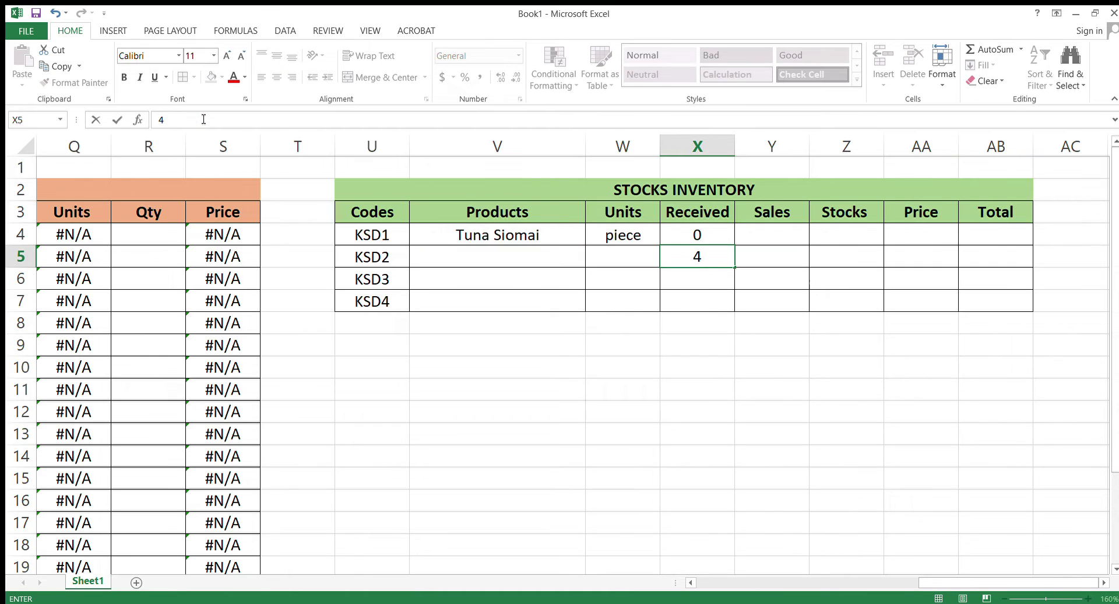
{"action": "key", "text": "Escape"}
Step: Lock X4's ranges to $I$4:$I$23 and $K$4:$K$23 and commit the formula
{"action": "left_click", "coordinate": [708, 234]}
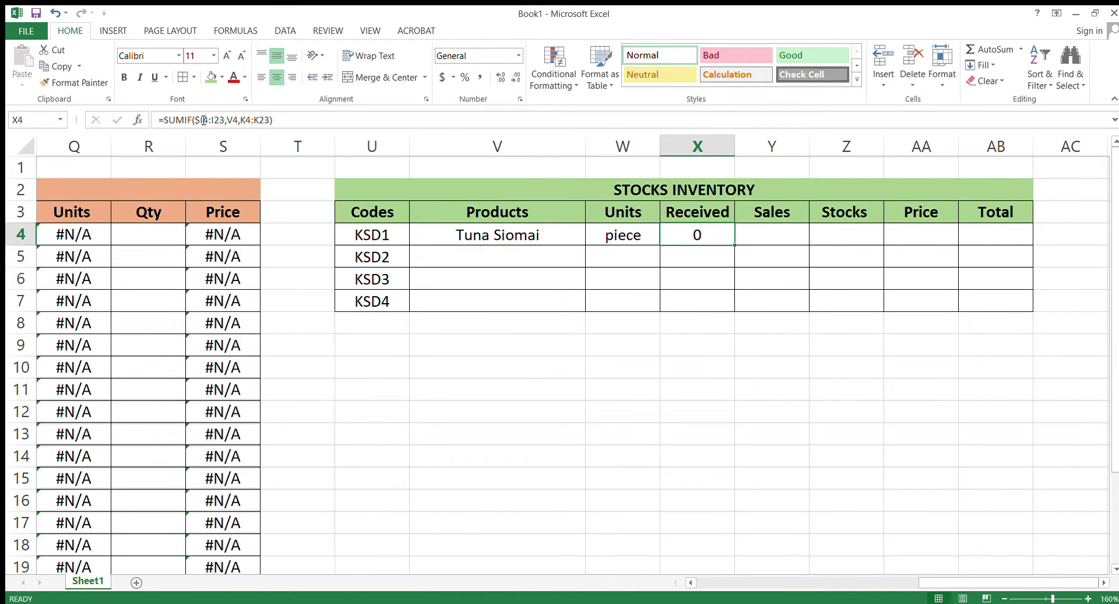
{"action": "left_click", "coordinate": [203, 120]}
{"action": "type", "text": "$"}
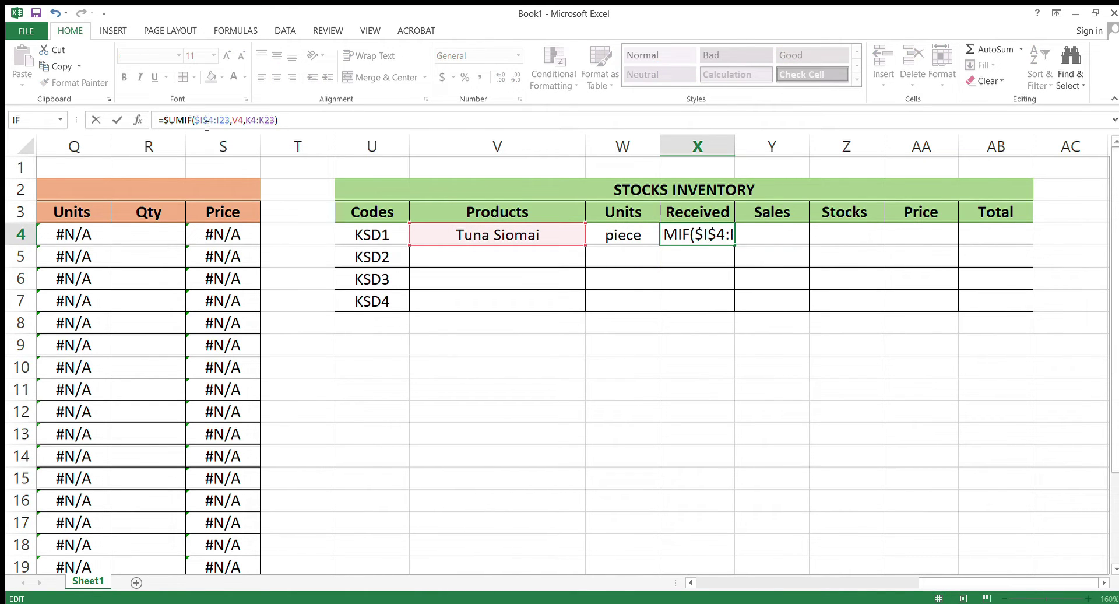
{"action": "type", "text": "$"}
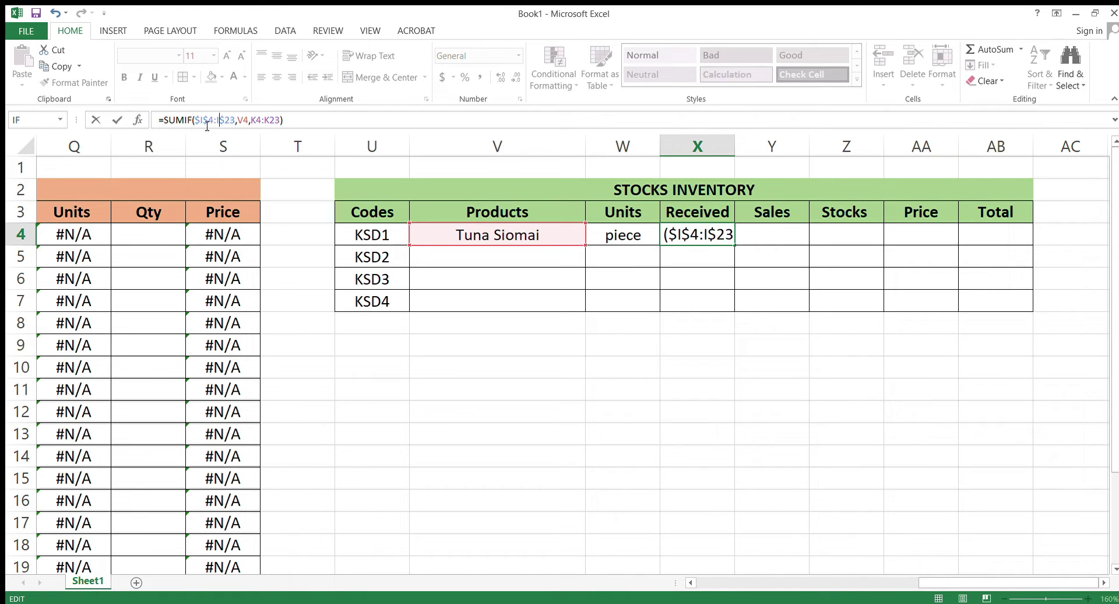
{"action": "key", "text": "BackSpace"}
{"action": "type", "text": "$"}
{"action": "key", "text": "Right"}
{"action": "key", "text": "Right"}
{"action": "key", "text": "Right"}
{"action": "key", "text": "Right"}
{"action": "key", "text": "Right"}
{"action": "type", "text": "$"}
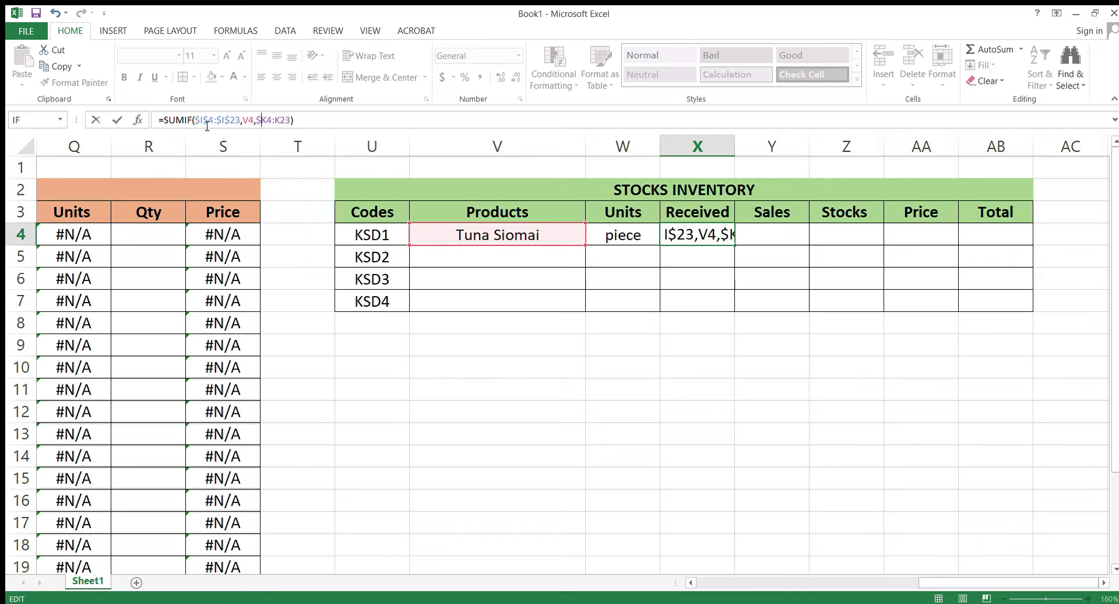
{"action": "key", "text": "Right"}
{"action": "type", "text": "$"}
{"action": "key", "text": "Right"}
{"action": "key", "text": "Right"}
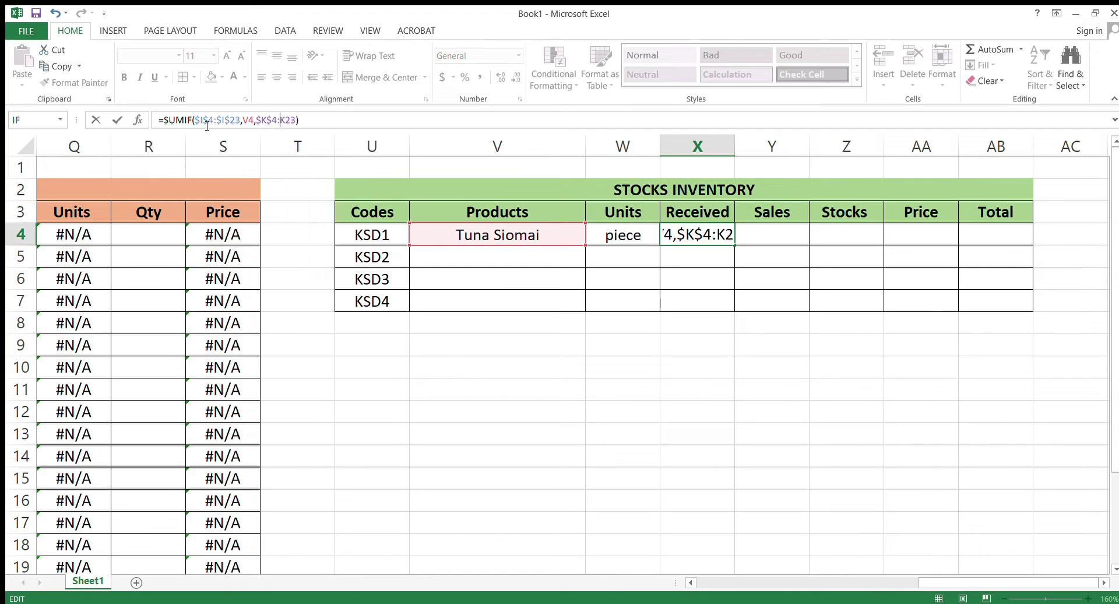
{"action": "type", "text": "$"}
{"action": "key", "text": "Right"}
{"action": "type", "text": "$"}
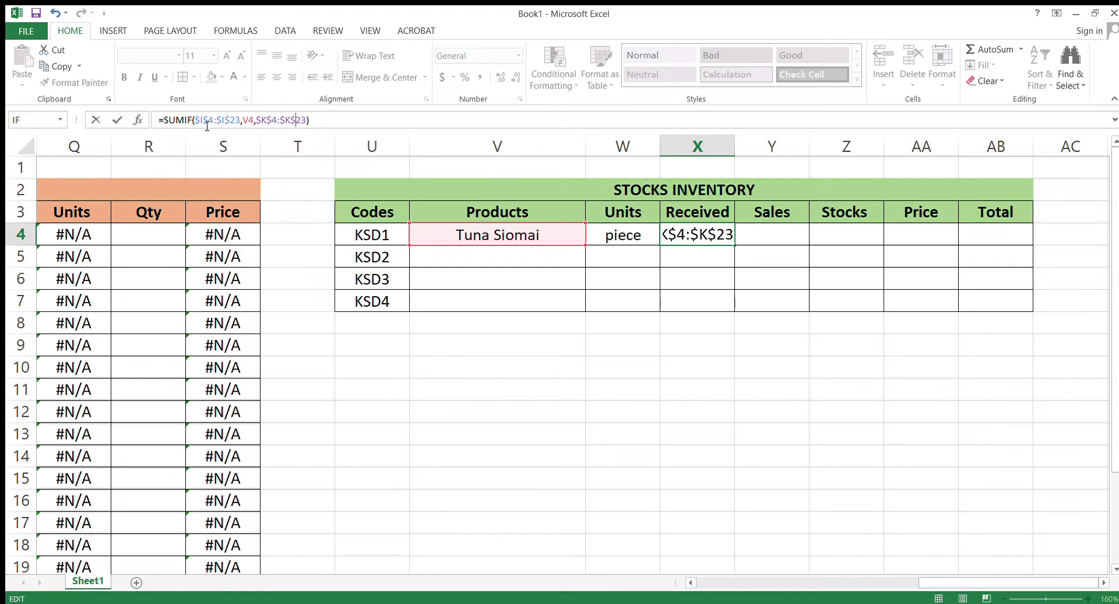
{"action": "key", "text": "Return"}
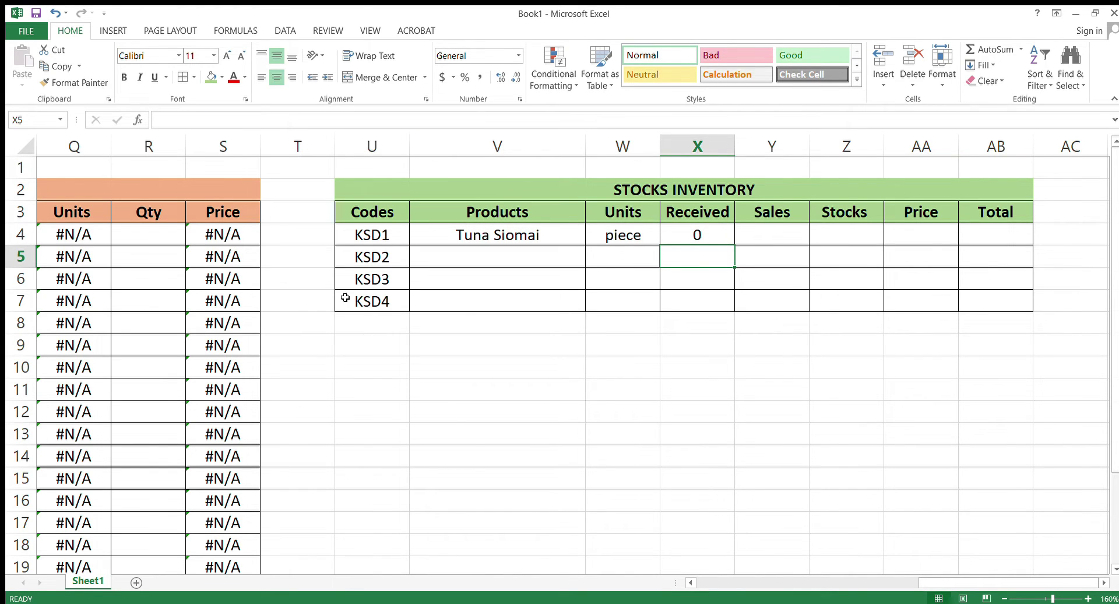
Step: In Y4, build =SUMIF(P4:P23,V4,R4:R23) to sum Tuna Siomai's sold Qty
{"action": "left_click", "coordinate": [763, 234]}
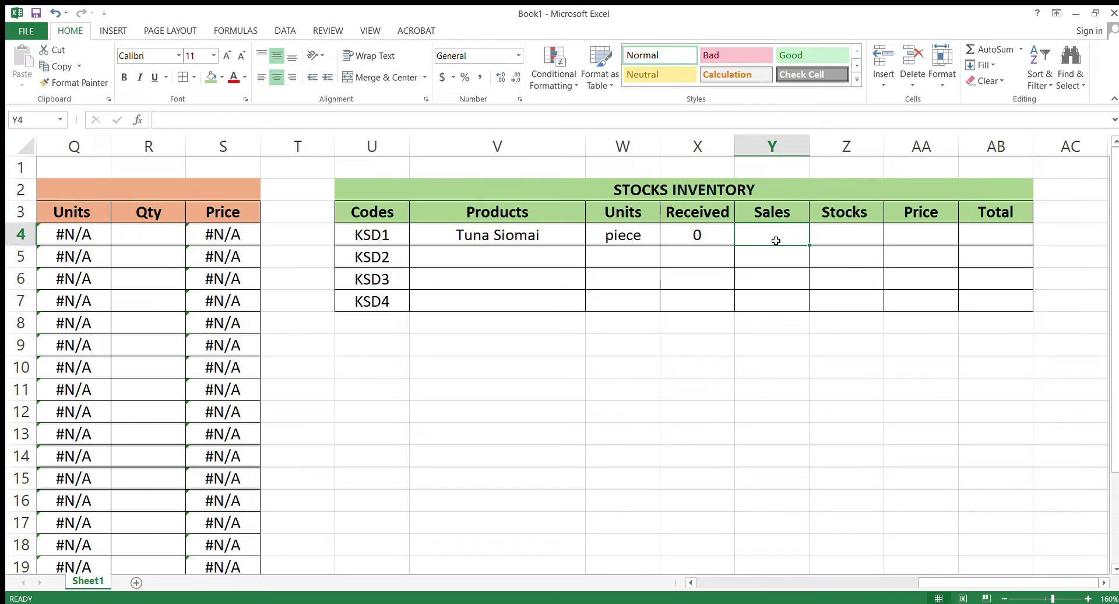
{"action": "type", "text": "=SUM"}
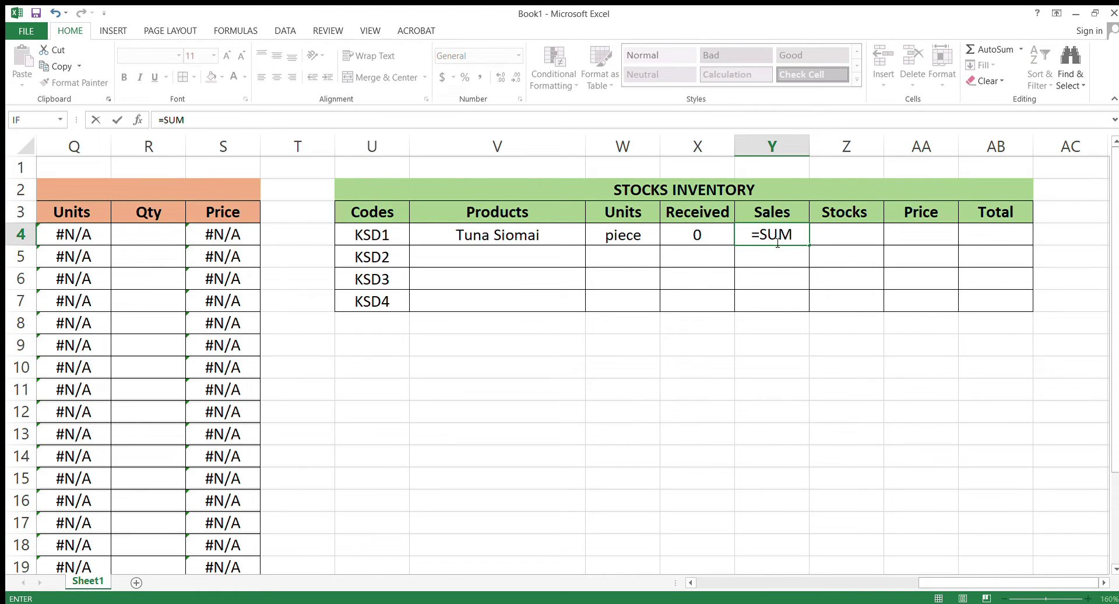
{"action": "type", "text": "IF("}
{"action": "left_click_drag", "start_coordinate": [950, 582], "coordinate": [840, 582]}
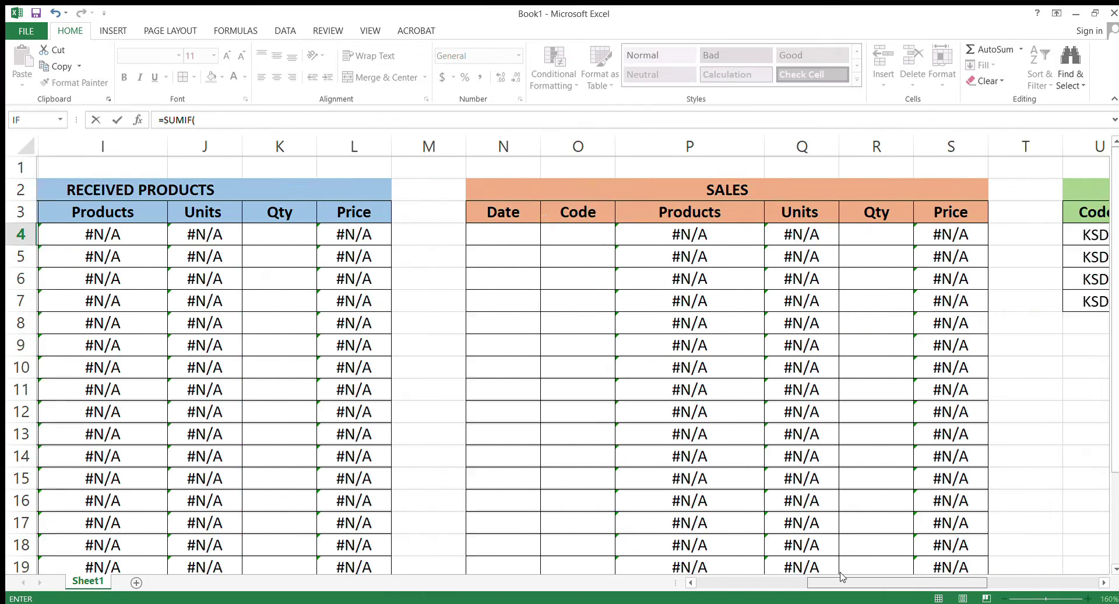
{"action": "left_click_drag", "start_coordinate": [682, 236], "coordinate": [681, 535]}
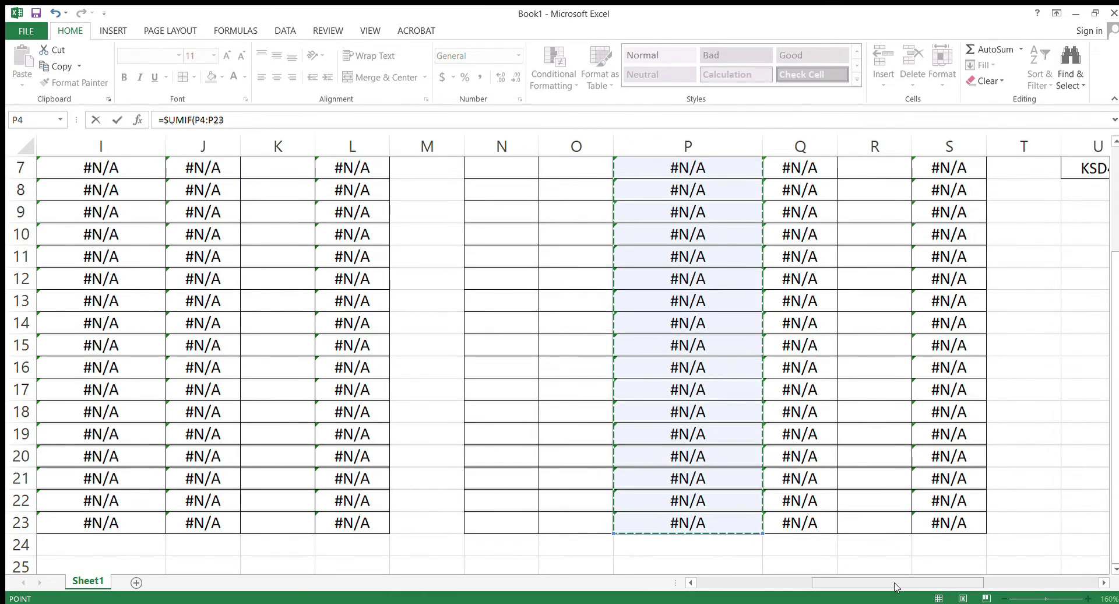
{"action": "left_click_drag", "start_coordinate": [895, 586], "coordinate": [1018, 491]}
{"action": "scroll", "coordinate": [917, 366], "scroll_direction": "up", "scroll_amount": 2}
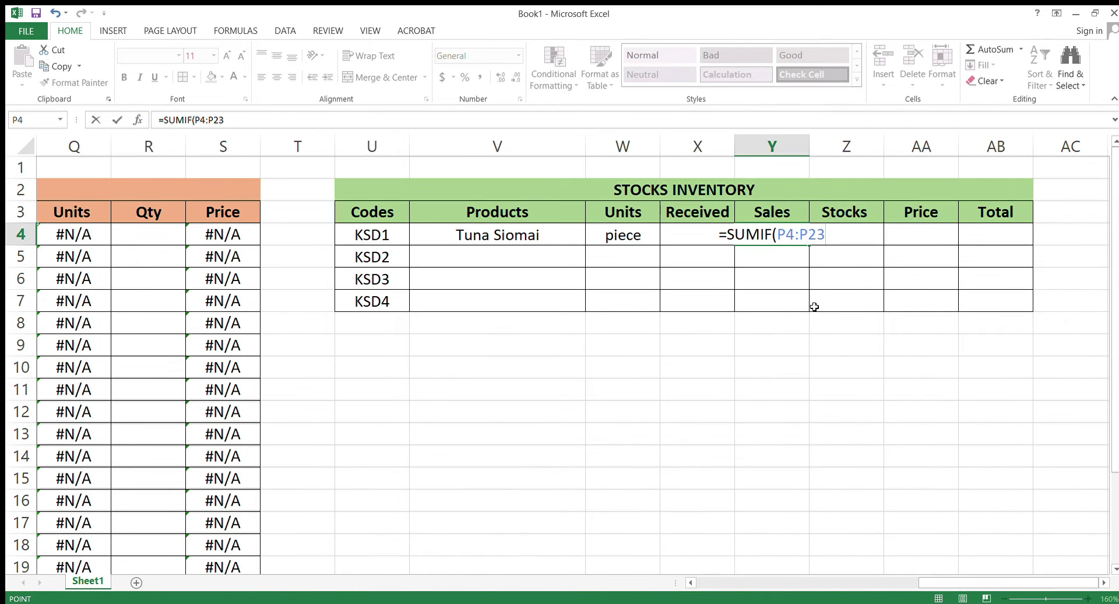
{"action": "type", "text": ","}
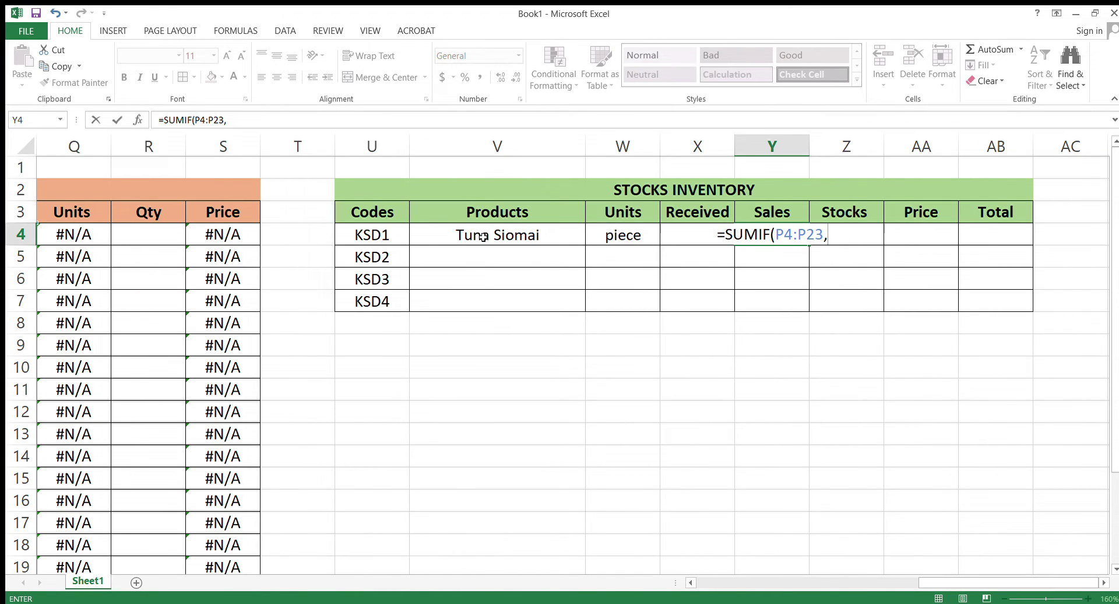
{"action": "left_click", "coordinate": [483, 238]}
{"action": "type", "text": ","}
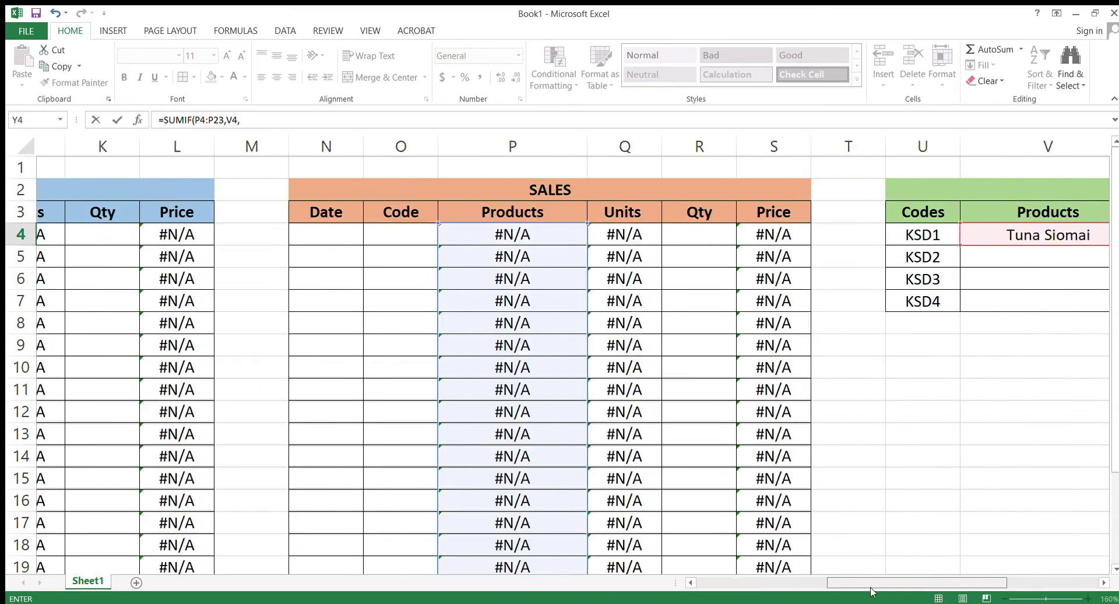
{"action": "left_click_drag", "start_coordinate": [932, 583], "coordinate": [822, 583]}
{"action": "left_click_drag", "start_coordinate": [877, 236], "coordinate": [857, 532]}
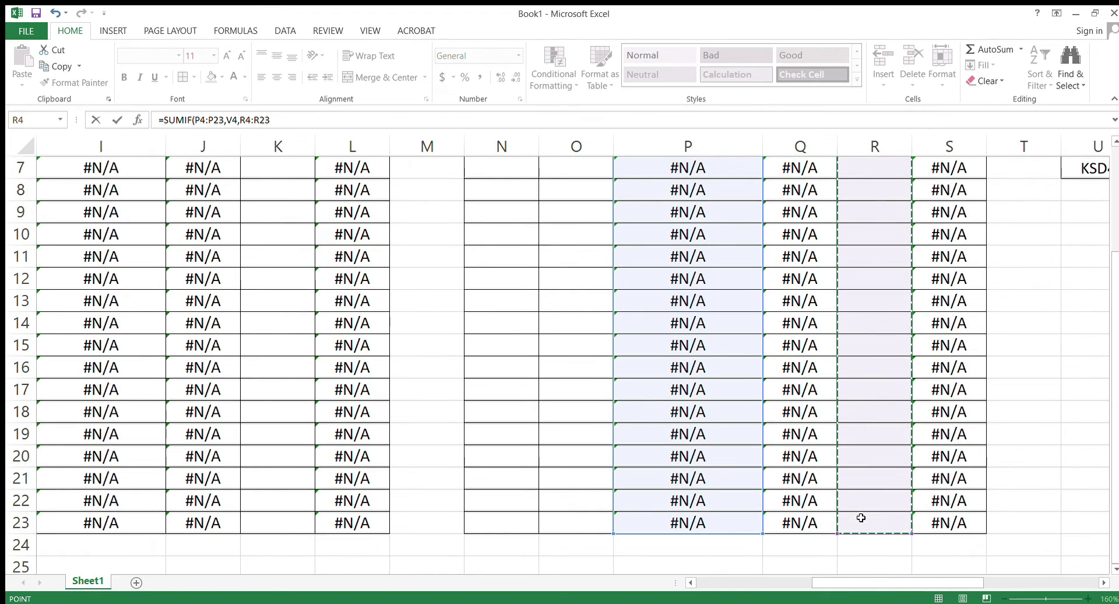
{"action": "left_click_drag", "start_coordinate": [956, 583], "coordinate": [1066, 583]}
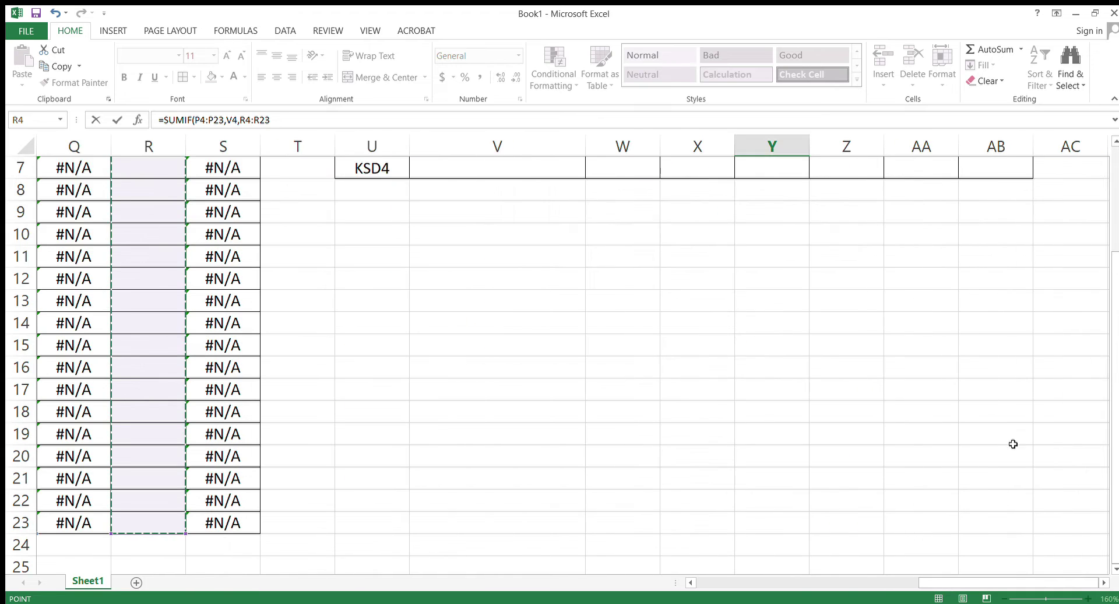
{"action": "scroll", "coordinate": [1012, 444], "scroll_direction": "up", "scroll_amount": 2}
Step: Make Y4's ranges absolute as $P$4:$P$23 and $R$4:$R$23, and commit the formula
{"action": "left_click", "coordinate": [279, 121]}
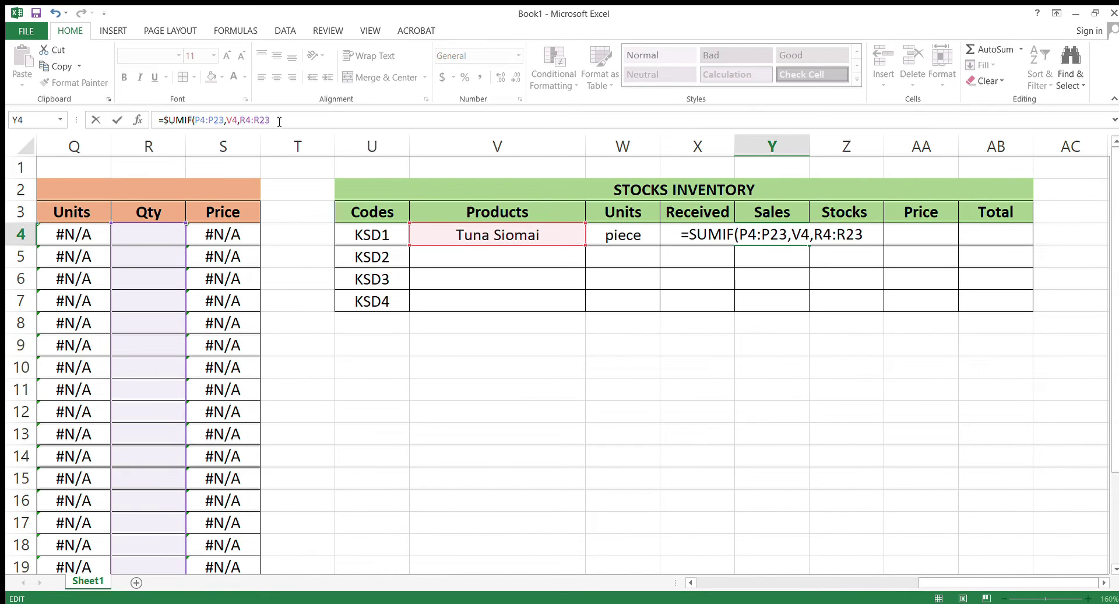
{"action": "type", "text": ")"}
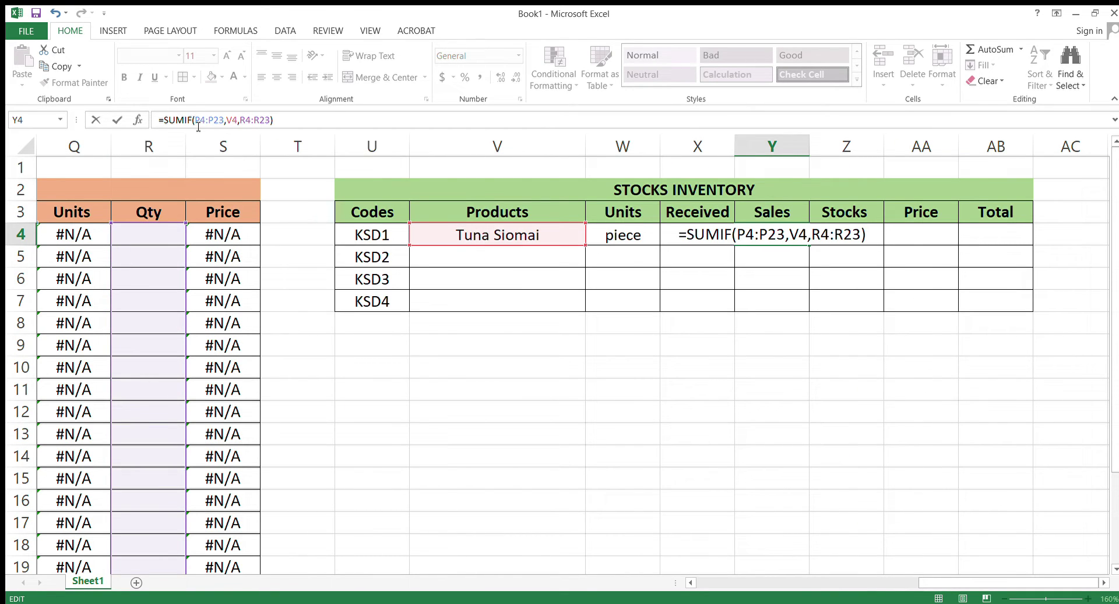
{"action": "type", "text": "$"}
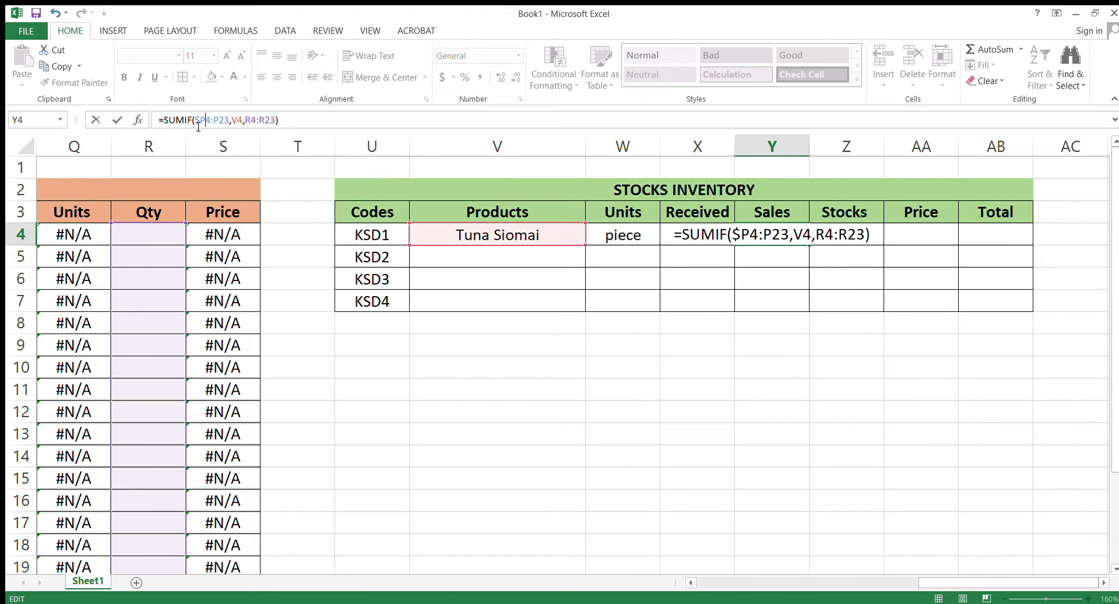
{"action": "type", "text": "$"}
{"action": "key", "text": "Right"}
{"action": "key", "text": "Right"}
{"action": "type", "text": "$"}
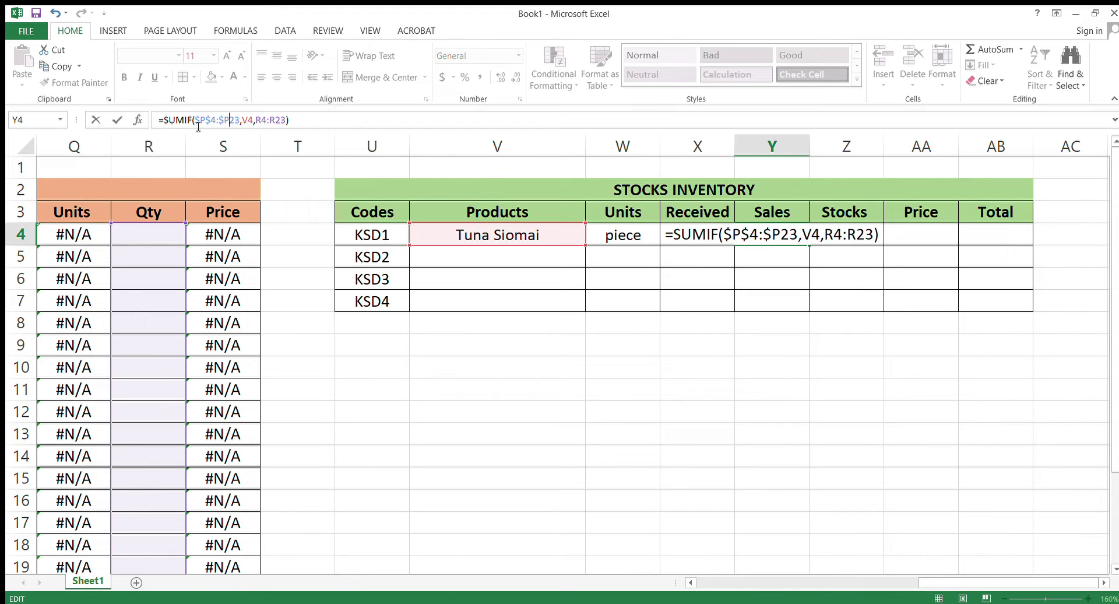
{"action": "key", "text": "Right"}
{"action": "type", "text": "$P"}
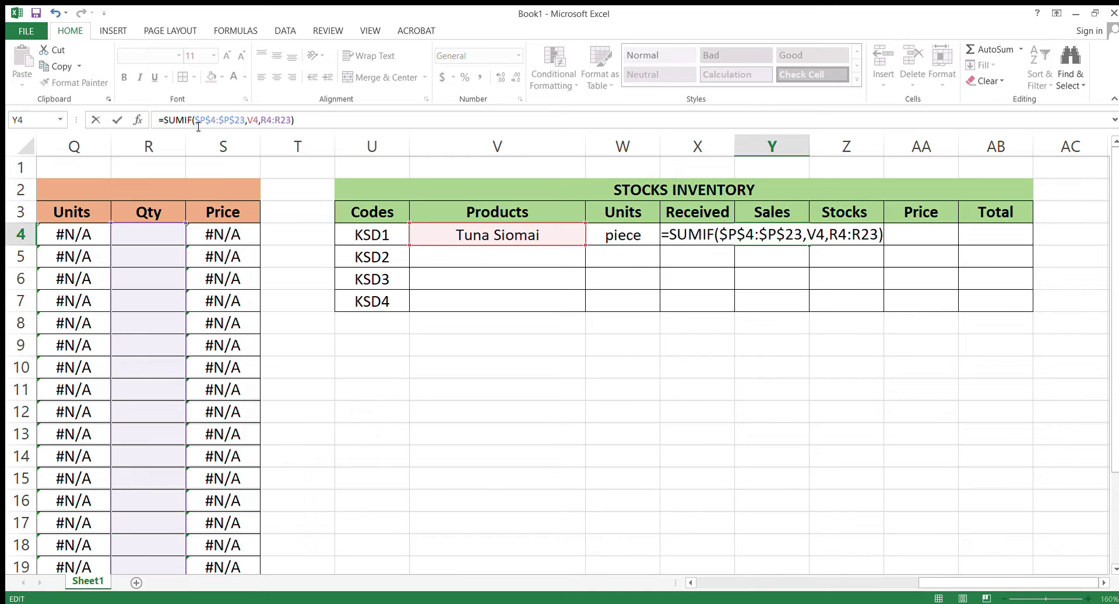
{"action": "type", "text": "$"}
{"action": "key", "text": "Right"}
{"action": "type", "text": "$P$"}
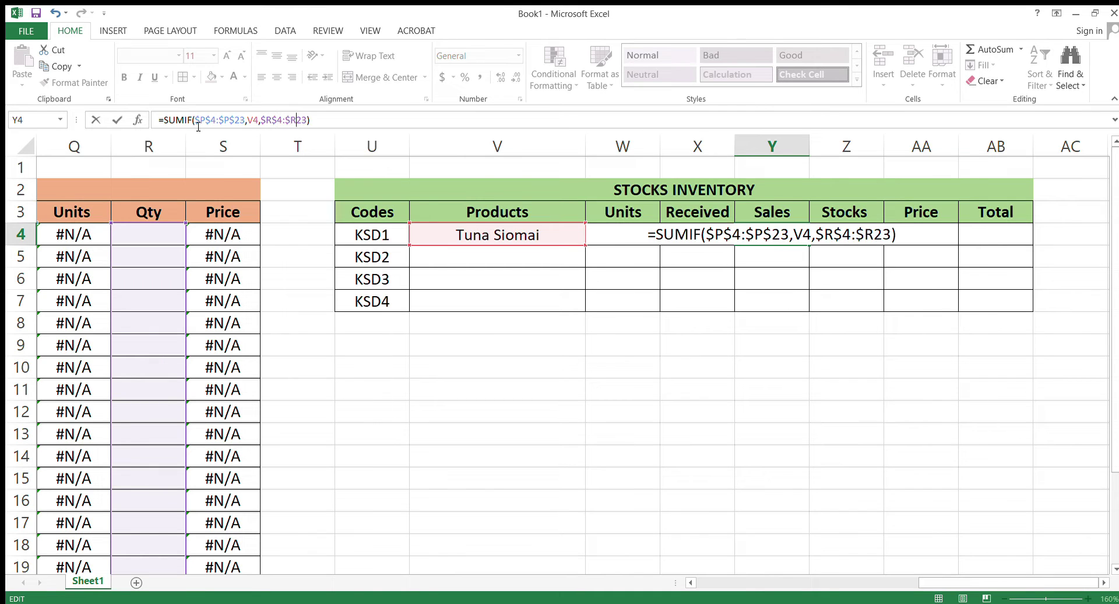
{"action": "key", "text": "Right"}
{"action": "type", "text": "$"}
{"action": "key", "text": "Return"}
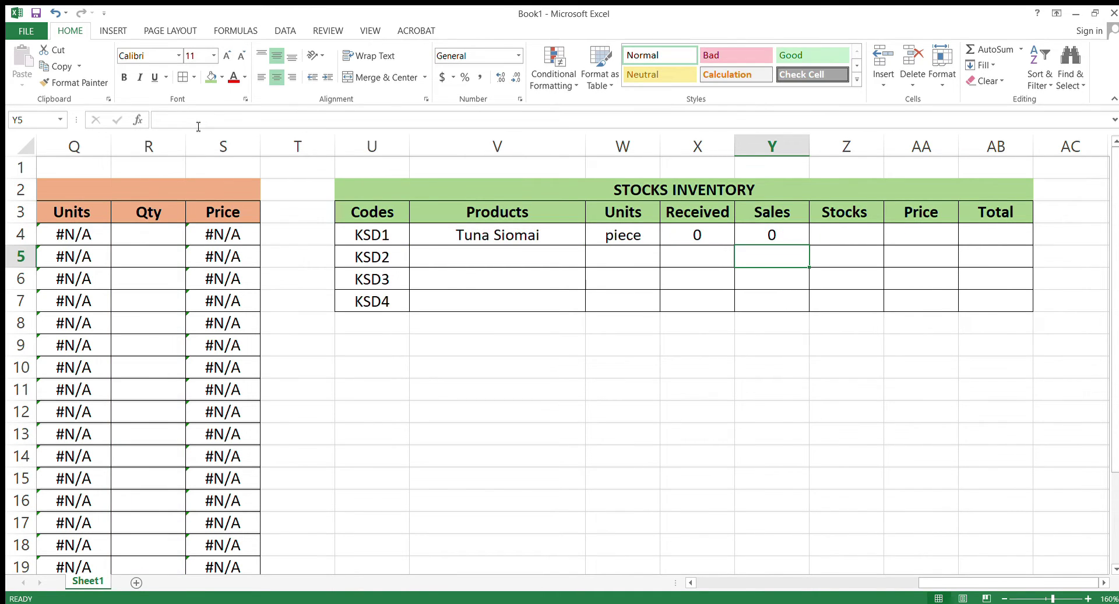
Step: Set KSD1's Stocks in Z4 to Received minus Sales (=X4-Y4)
{"action": "left_click", "coordinate": [848, 235]}
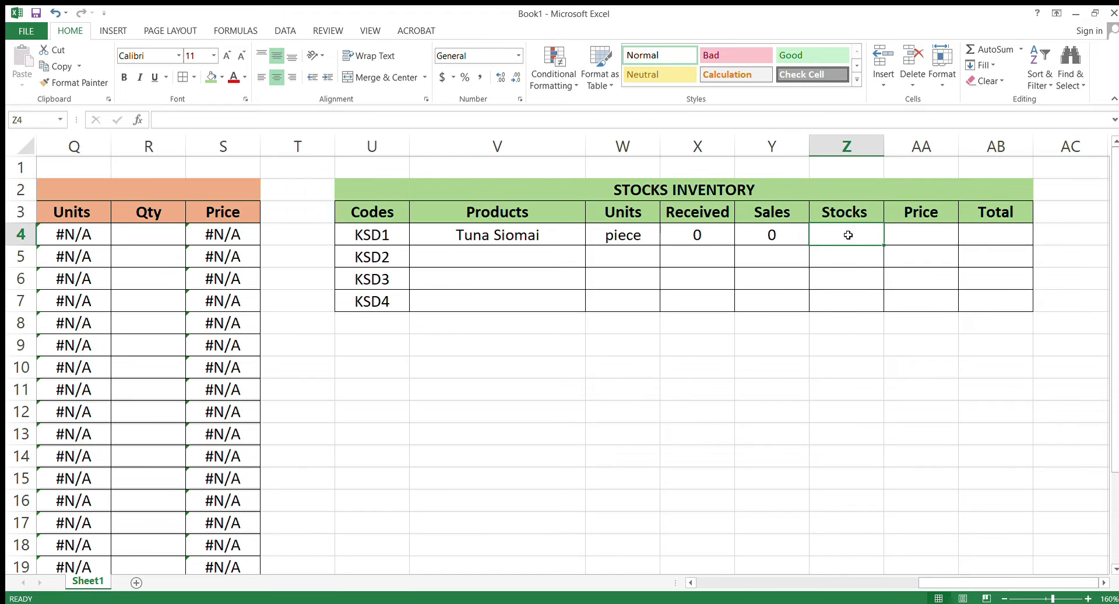
{"action": "type", "text": "="}
{"action": "left_click", "coordinate": [712, 230]}
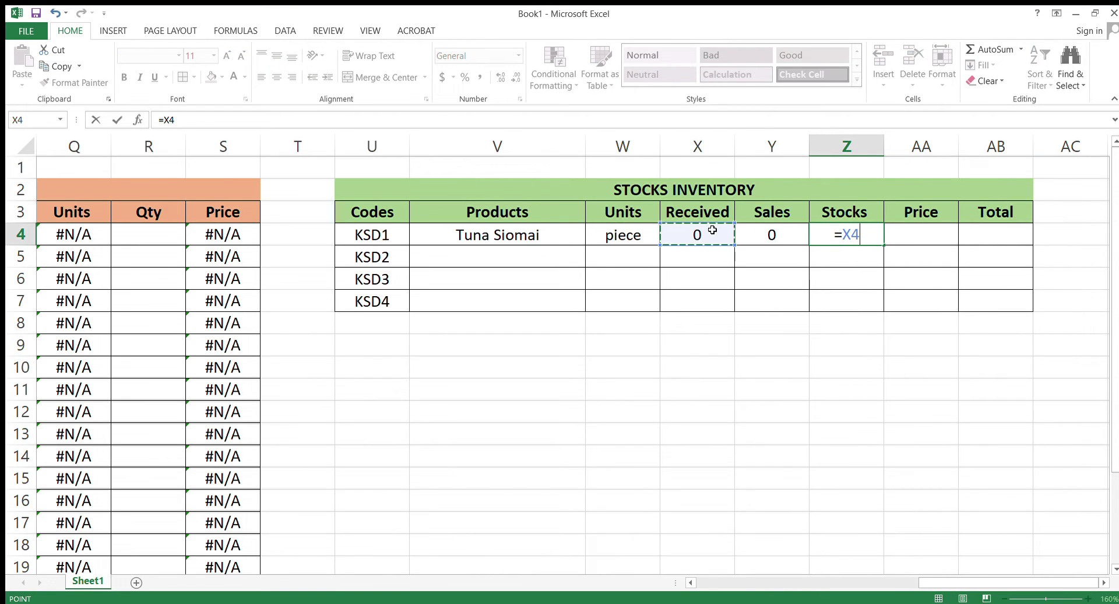
{"action": "type", "text": "-"}
{"action": "left_click", "coordinate": [791, 234]}
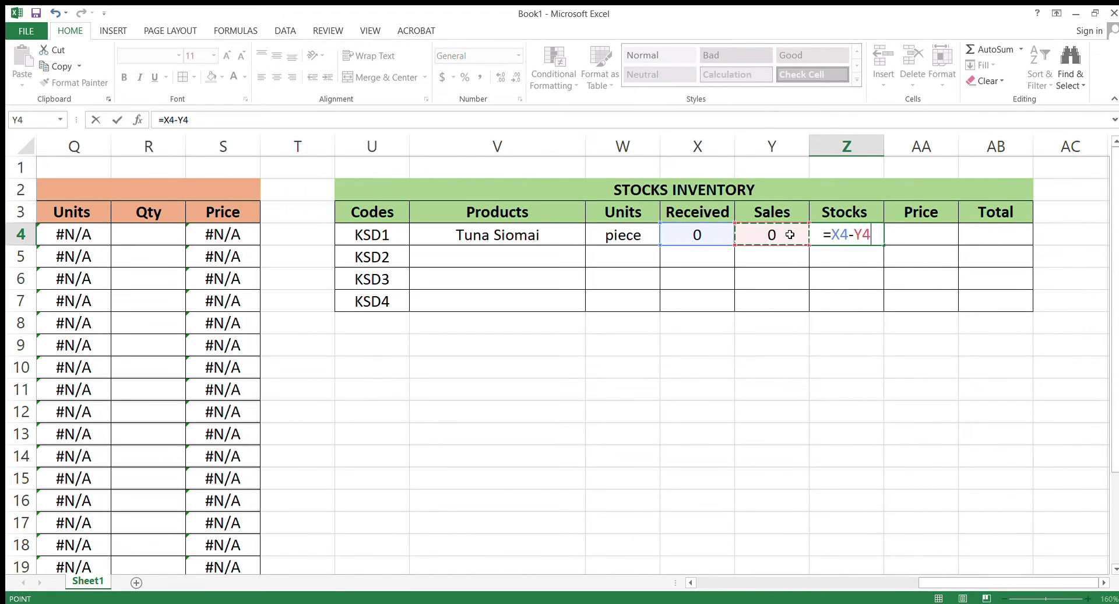
{"action": "key", "text": "Return"}
{"action": "left_click", "coordinate": [869, 226]}
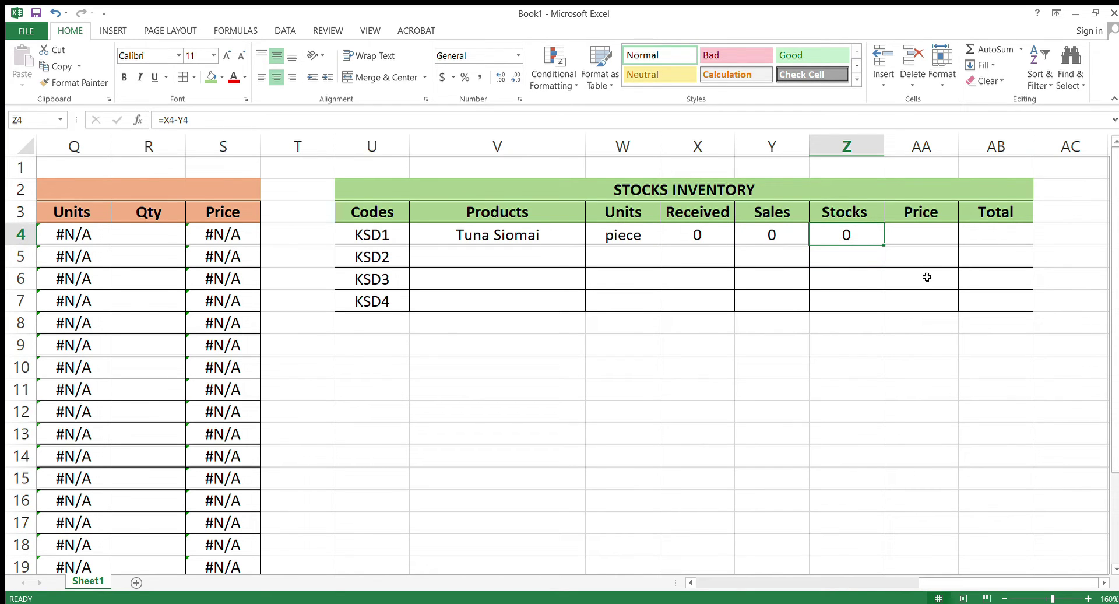
Step: Look up KSD1's price in AA4 with =VLOOKUP(U4,ITEMS,4,FALSE), returning 6
{"action": "left_click", "coordinate": [920, 240]}
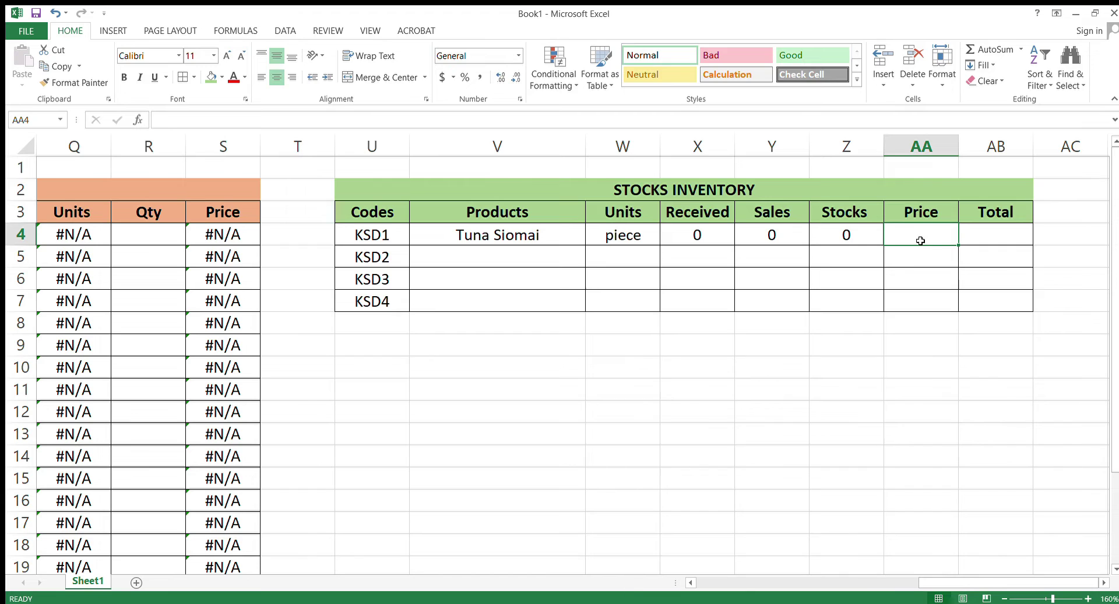
{"action": "type", "text": "=VLOO"}
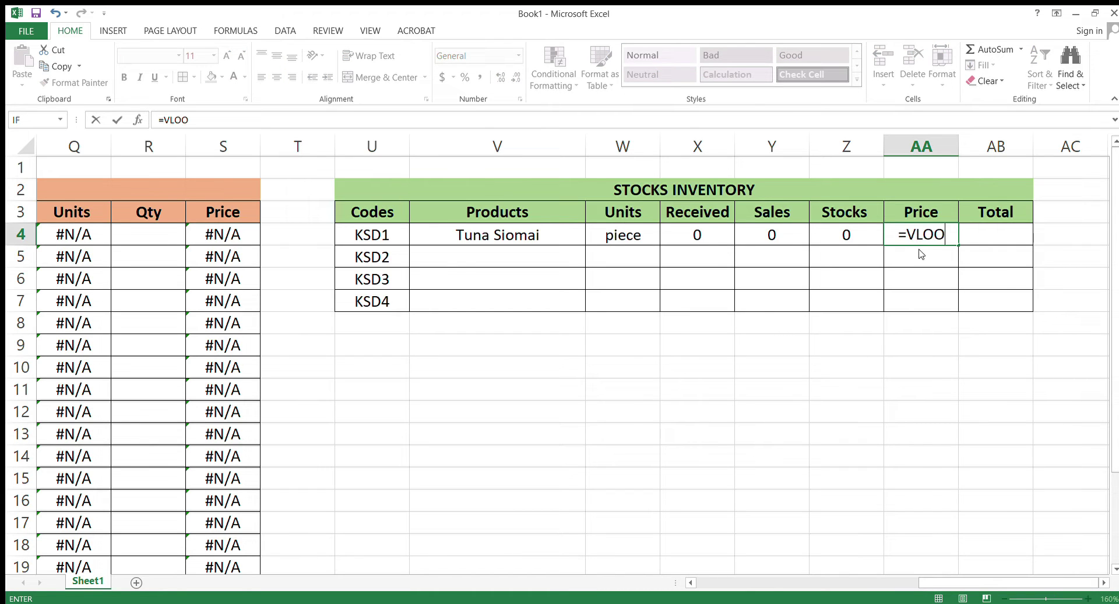
{"action": "type", "text": "KUP("}
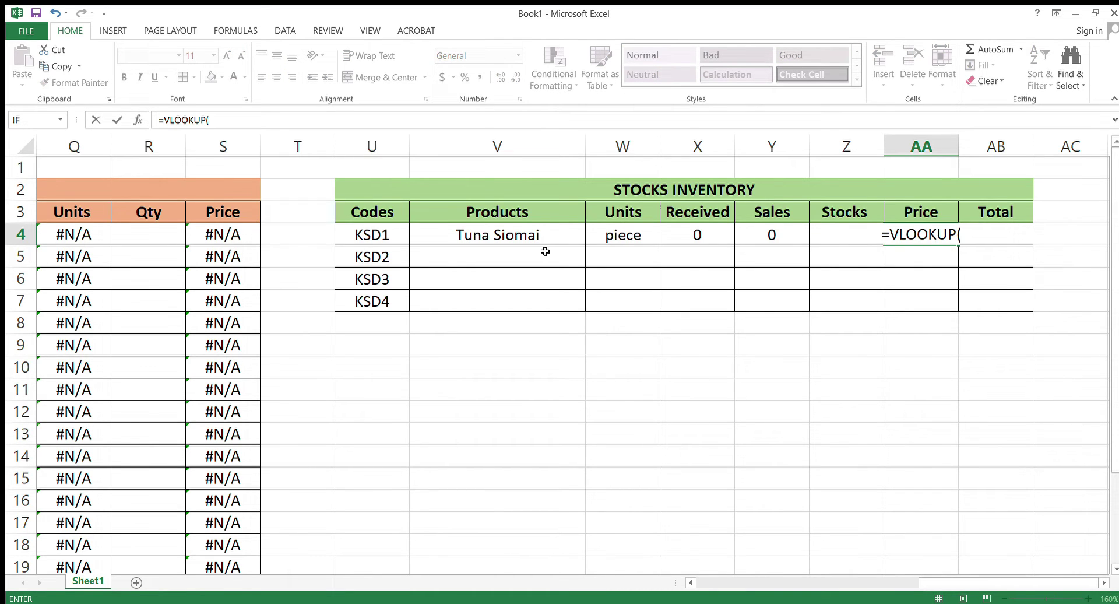
{"action": "left_click", "coordinate": [394, 238]}
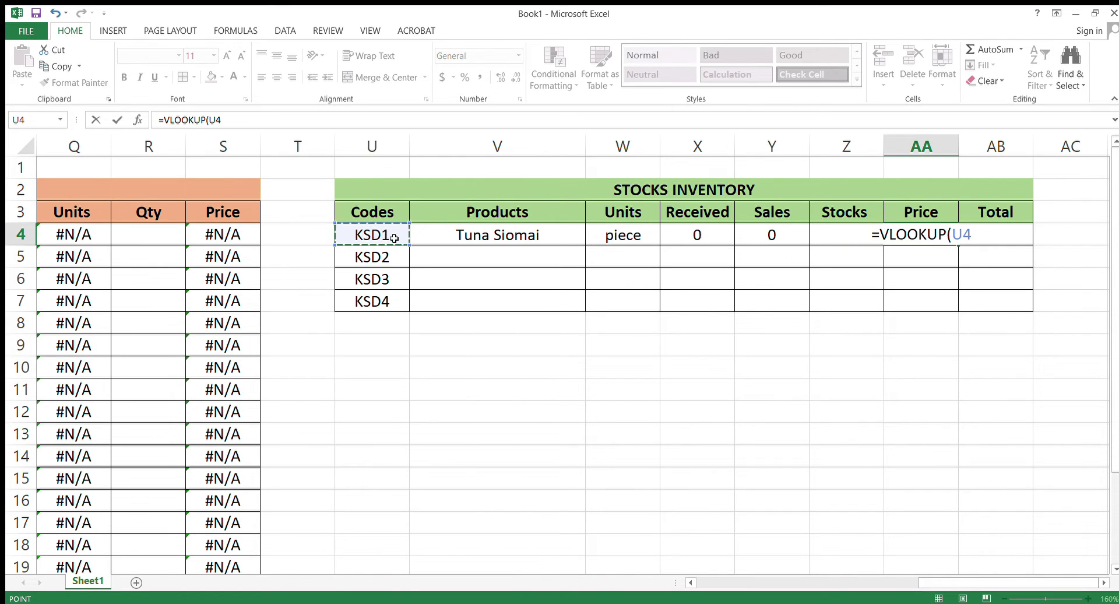
{"action": "type", "text": ",I"}
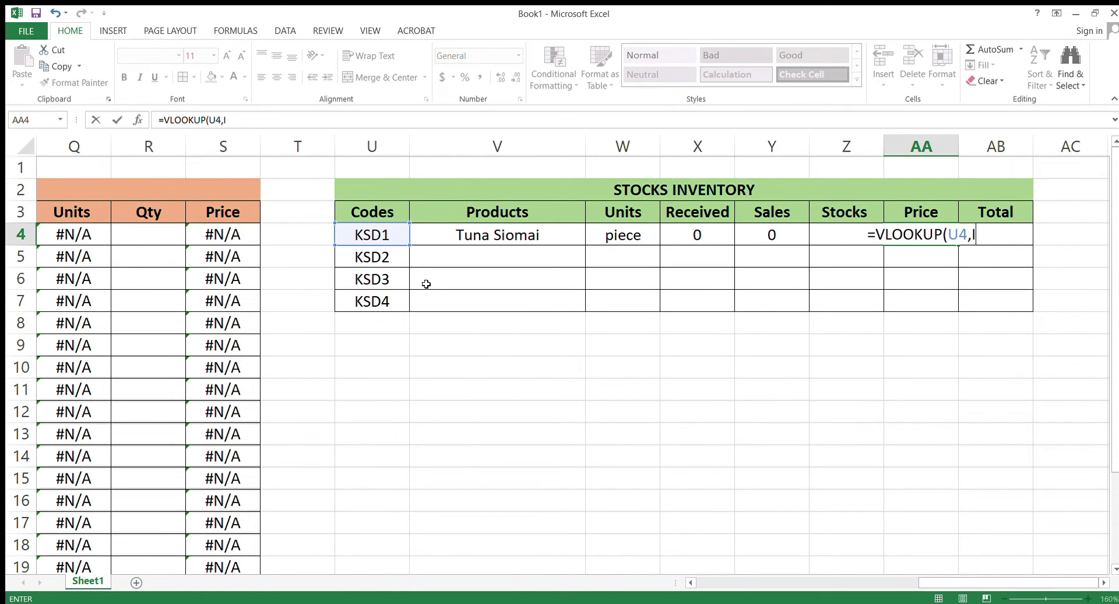
{"action": "type", "text": "TEMS,"}
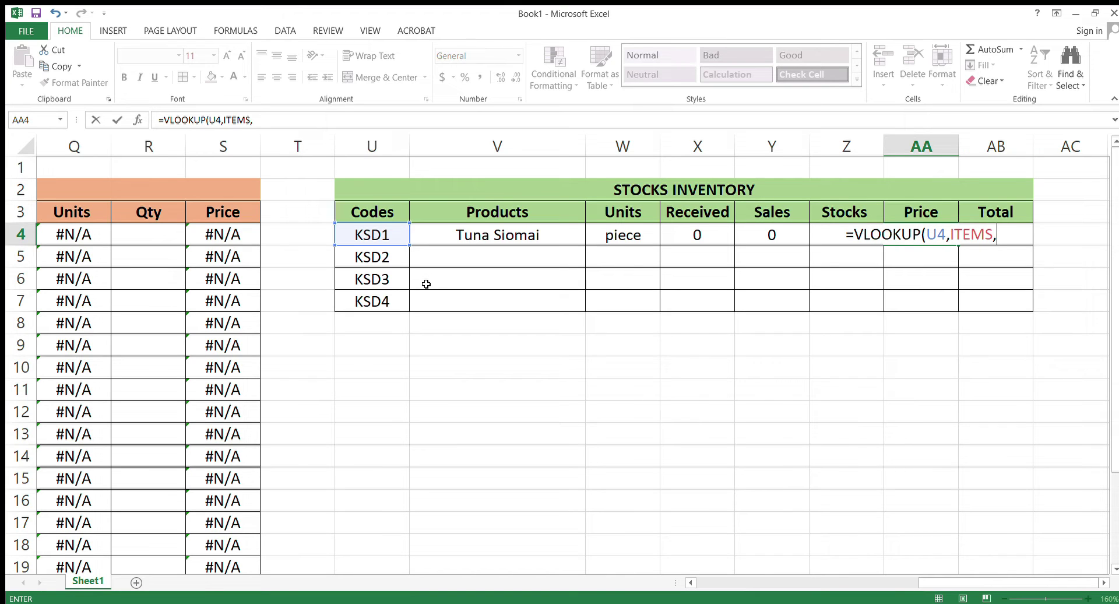
{"action": "type", "text": "4,FAL"}
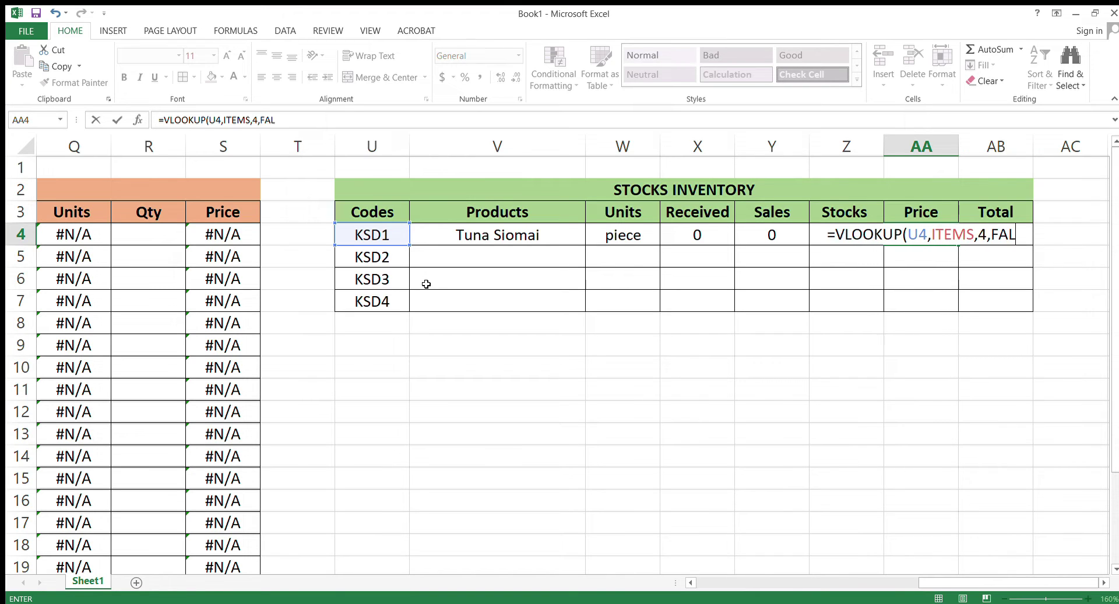
{"action": "type", "text": "SE"}
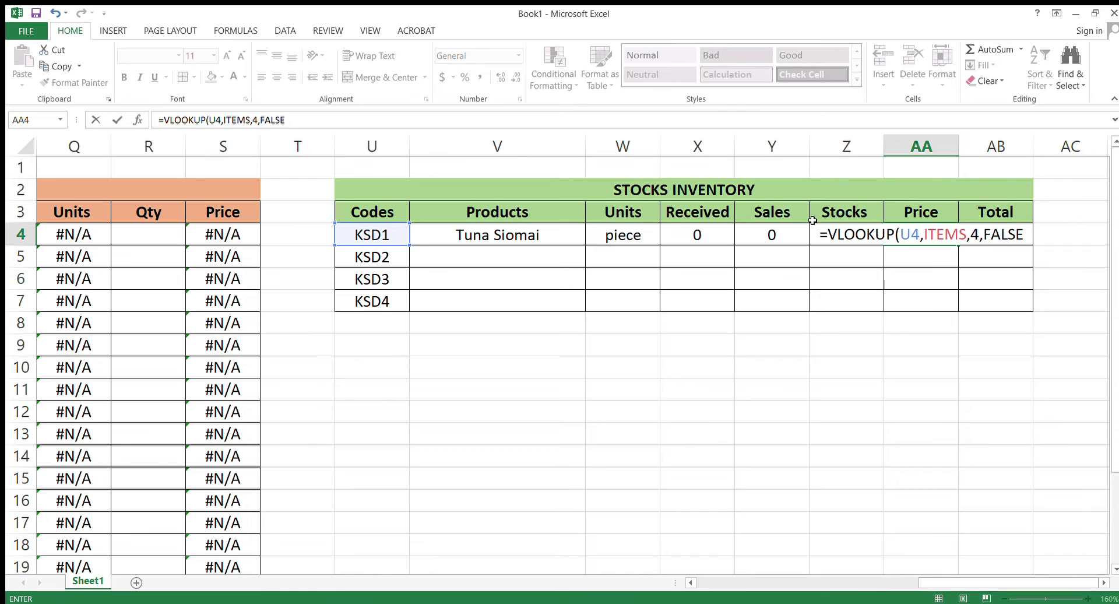
{"action": "type", "text": ")"}
{"action": "key", "text": "Return"}
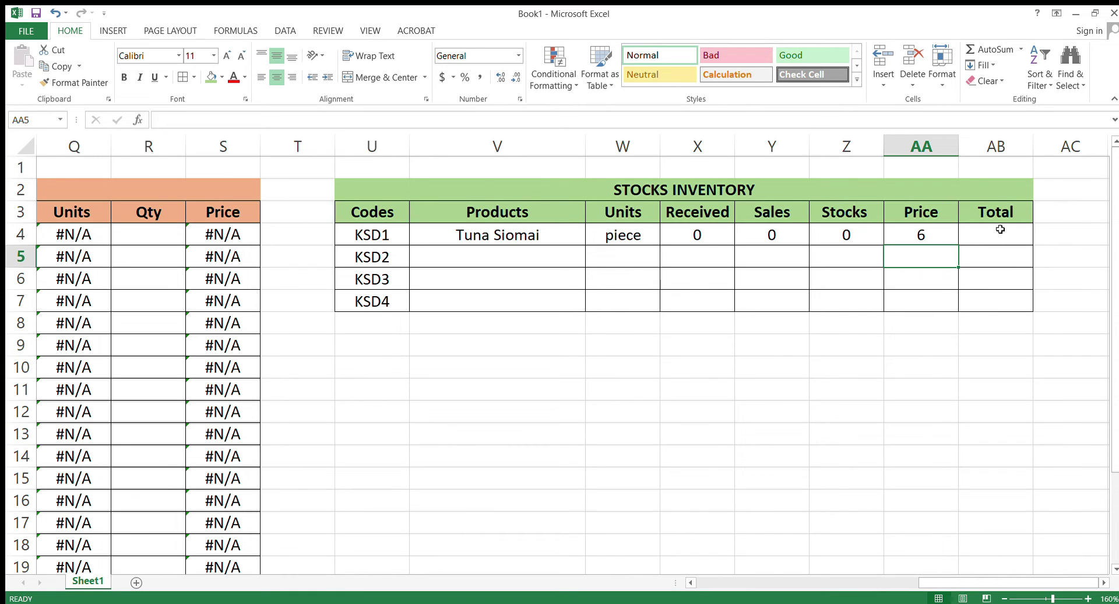
Step: Calculate KSD1's Total in AB4 as =Z4*AA4 (Stocks times Price)
{"action": "left_click", "coordinate": [996, 237]}
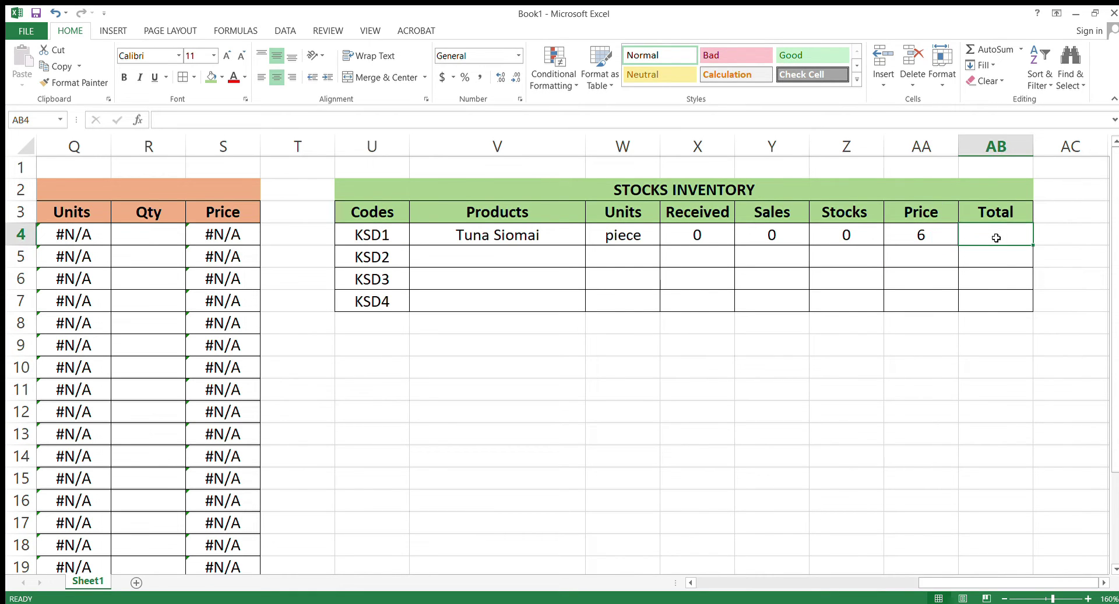
{"action": "type", "text": "="}
{"action": "left_click", "coordinate": [860, 234]}
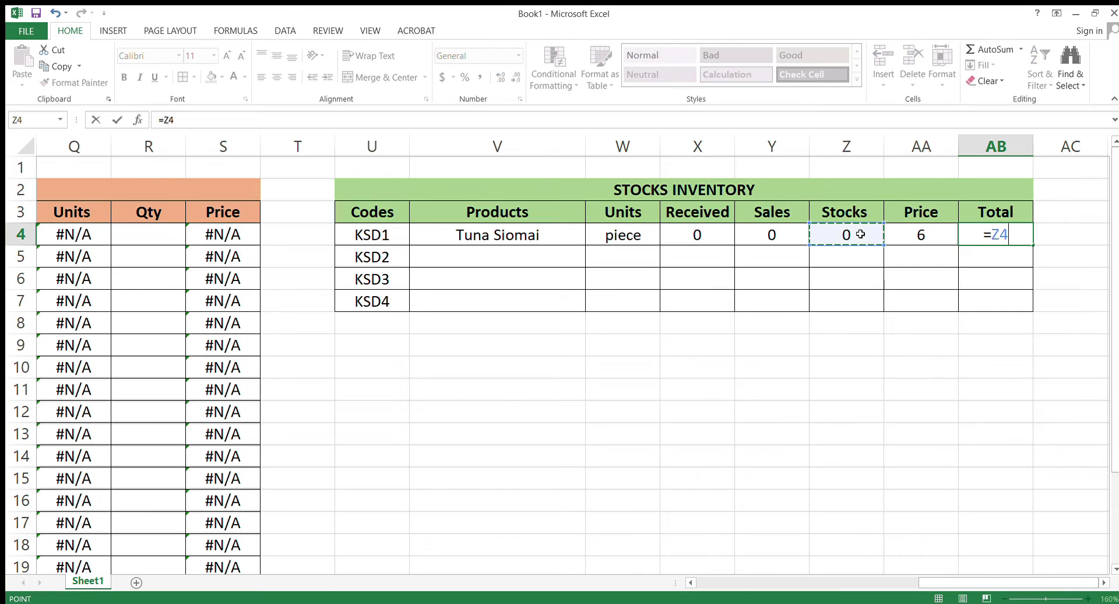
{"action": "type", "text": "*"}
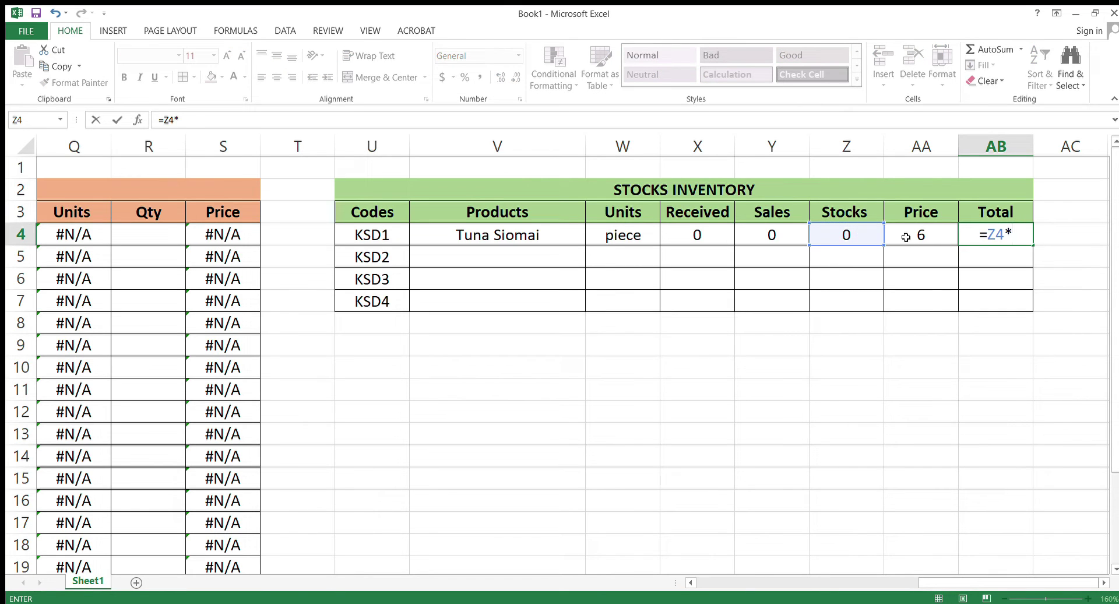
{"action": "left_click", "coordinate": [906, 236]}
{"action": "key", "text": "Return"}
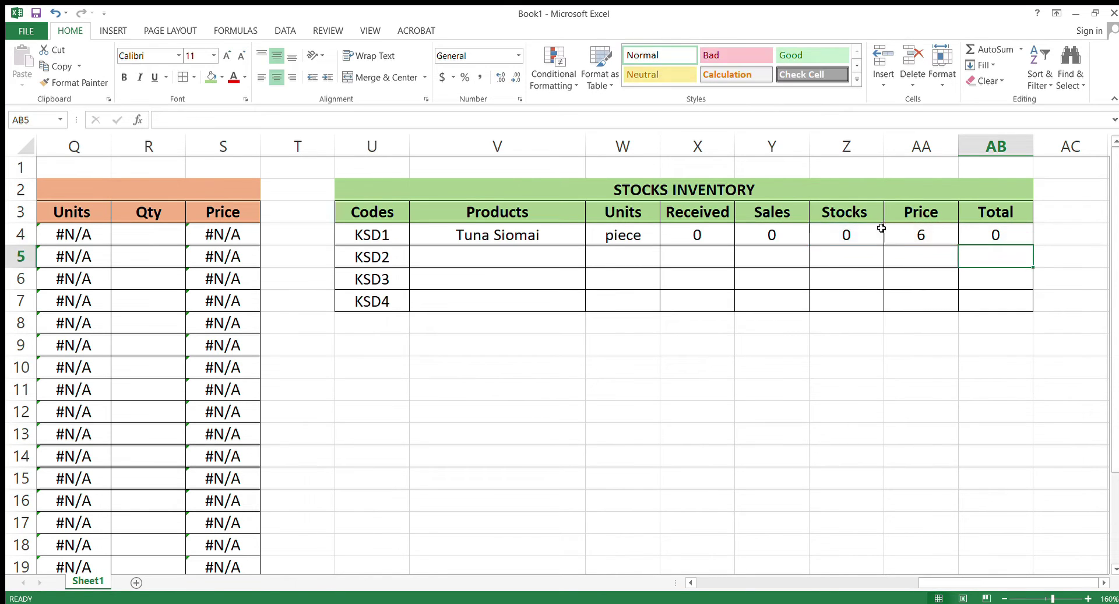
Step: Copy the KSD1 product lookup down through KSD4
{"action": "left_click_drag", "start_coordinate": [466, 238], "coordinate": [605, 237]}
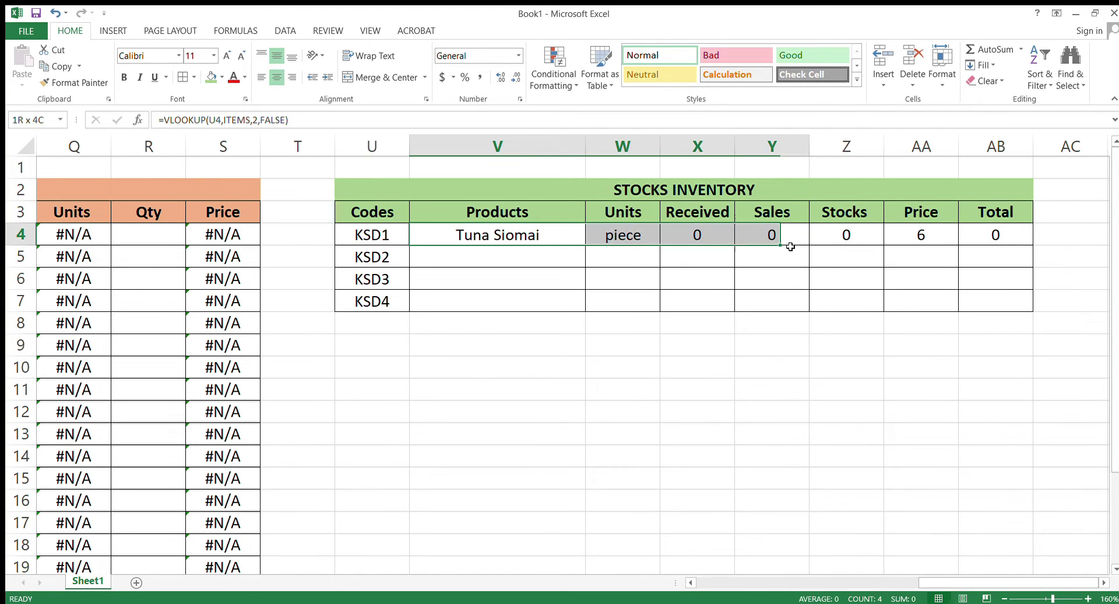
{"action": "left_click_drag", "start_coordinate": [605, 238], "coordinate": [979, 233]}
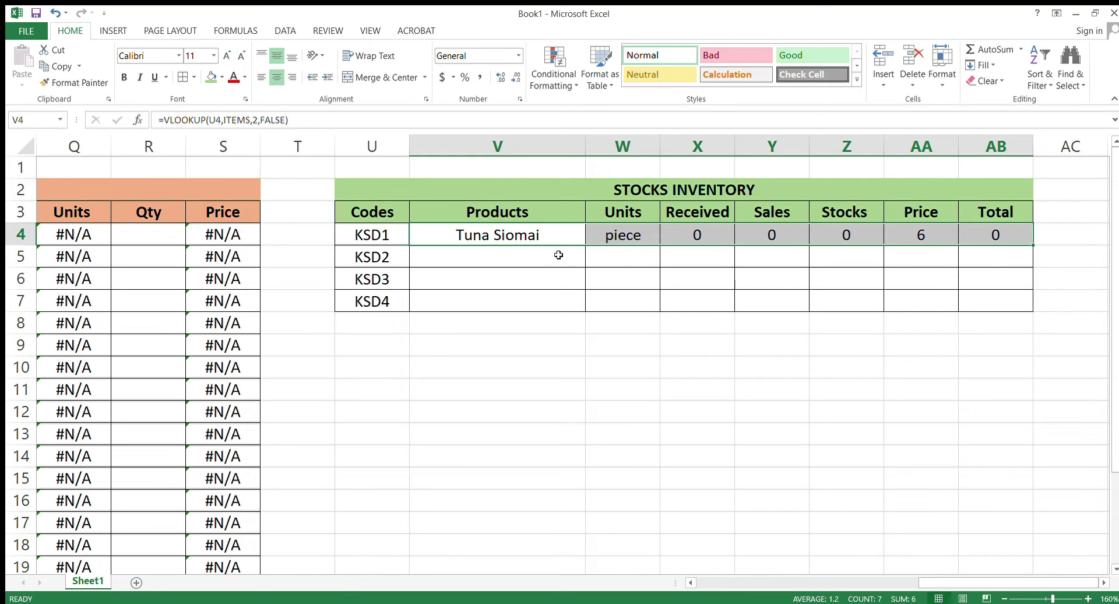
{"action": "left_click", "coordinate": [581, 240]}
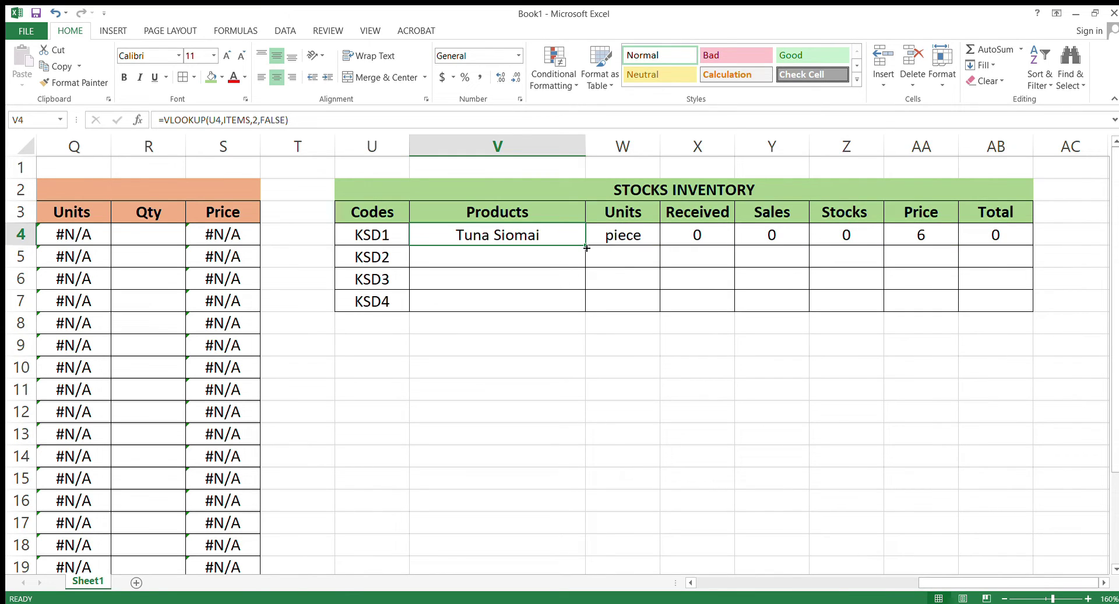
{"action": "left_click_drag", "start_coordinate": [586, 248], "coordinate": [585, 311]}
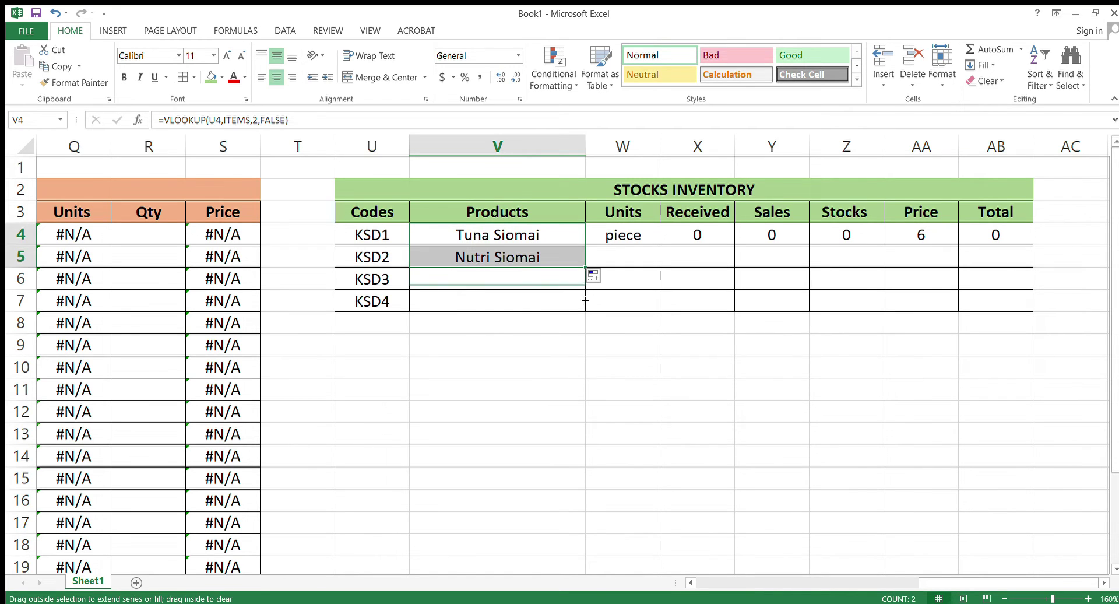
Step: Fill the Units through Total formulas down to row 7, then zoom out to see all tables
{"action": "left_click", "coordinate": [634, 242]}
{"action": "mouse_move", "coordinate": [635, 241]}
{"action": "left_mouse_down"}
{"action": "mouse_move", "coordinate": [991, 237]}
{"action": "mouse_move", "coordinate": [1032, 308]}
{"action": "left_mouse_up"}
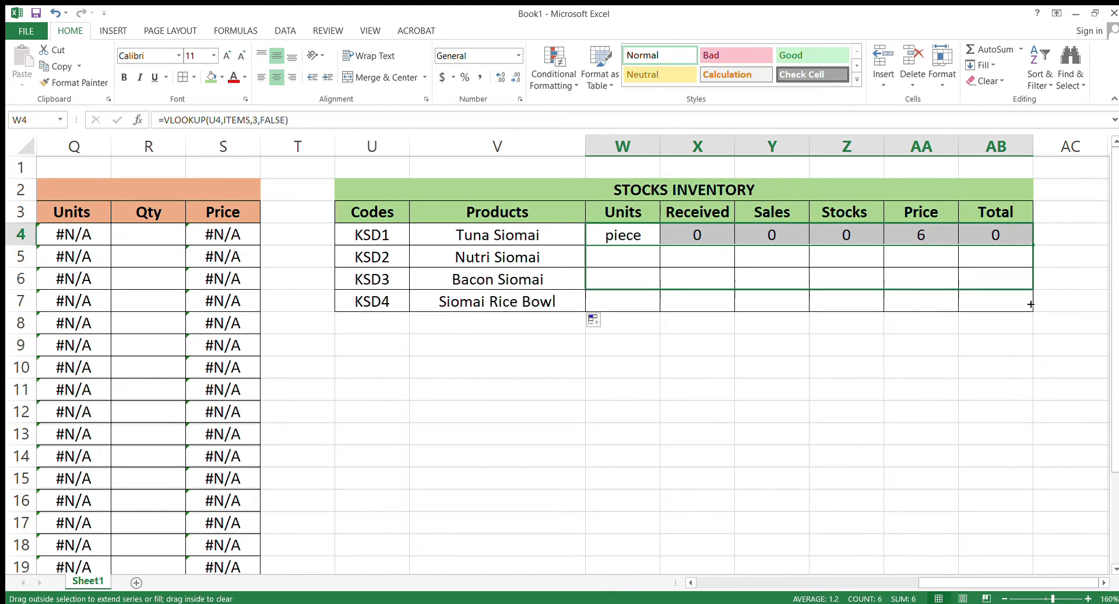
{"action": "left_click", "coordinate": [873, 362]}
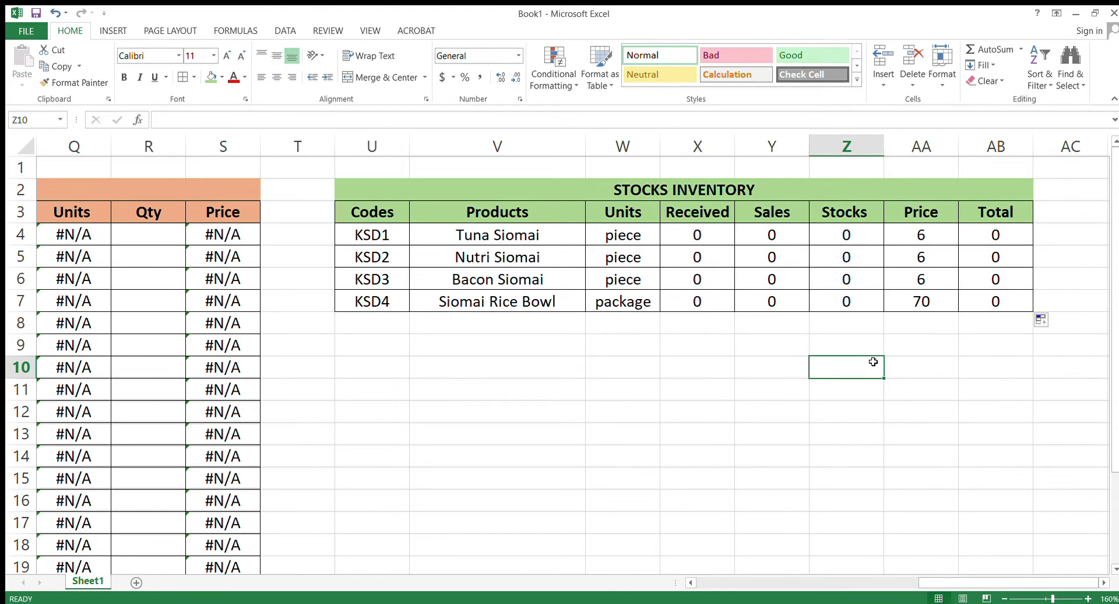
{"action": "double_click", "coordinate": [1000, 599]}
{"action": "left_click", "coordinate": [1000, 599]}
{"action": "double_click", "coordinate": [1000, 599]}
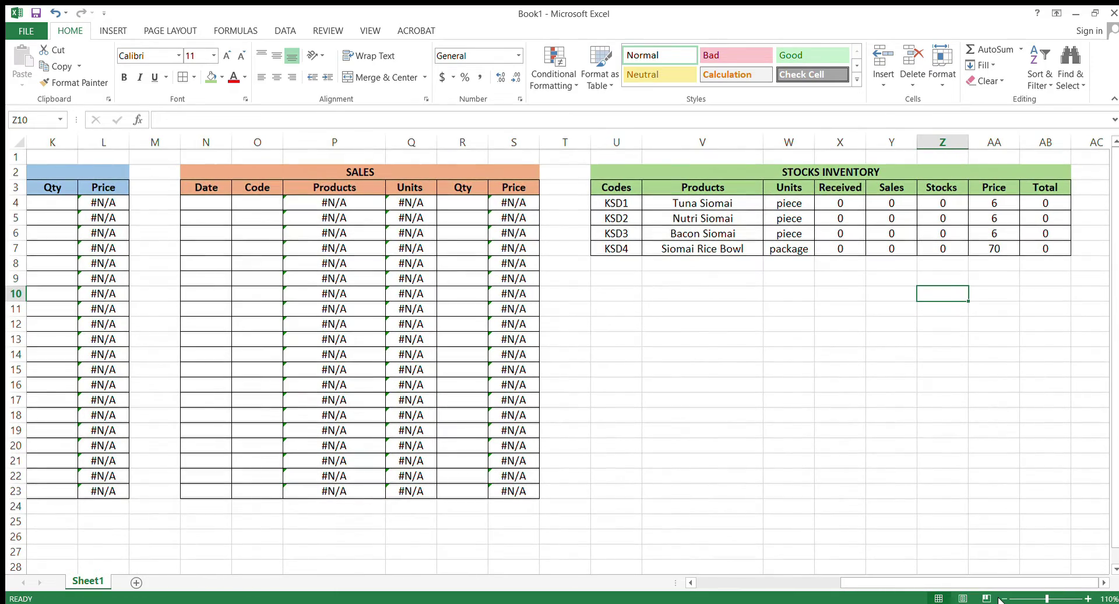
Step: Enter 11/21/22 in the Received Products Date cells G4 through G7
{"action": "left_click_drag", "start_coordinate": [851, 583], "coordinate": [692, 586]}
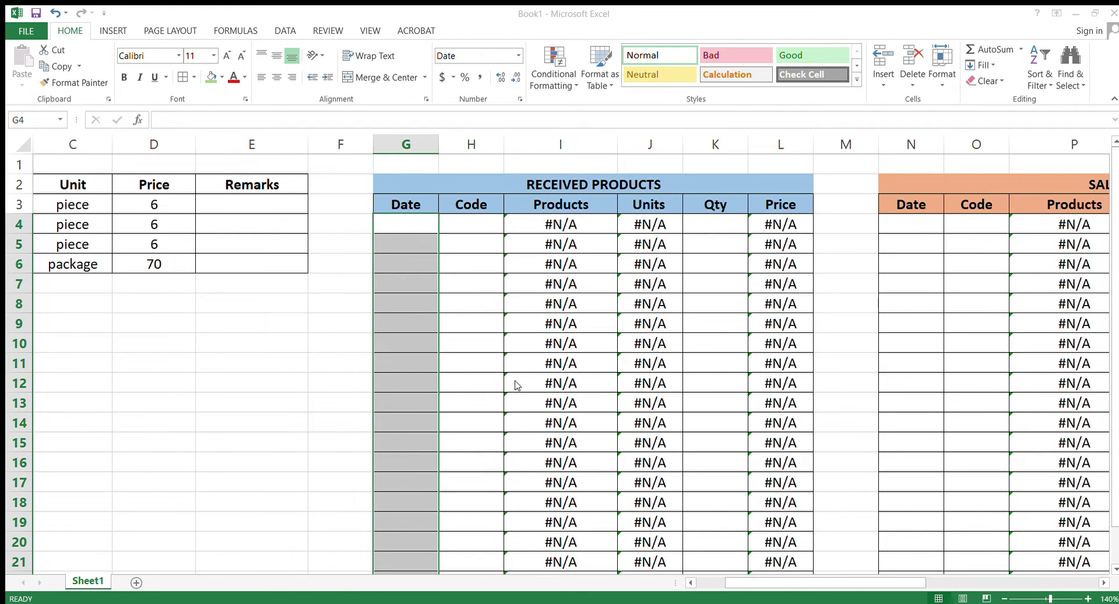
{"action": "left_click", "coordinate": [419, 220]}
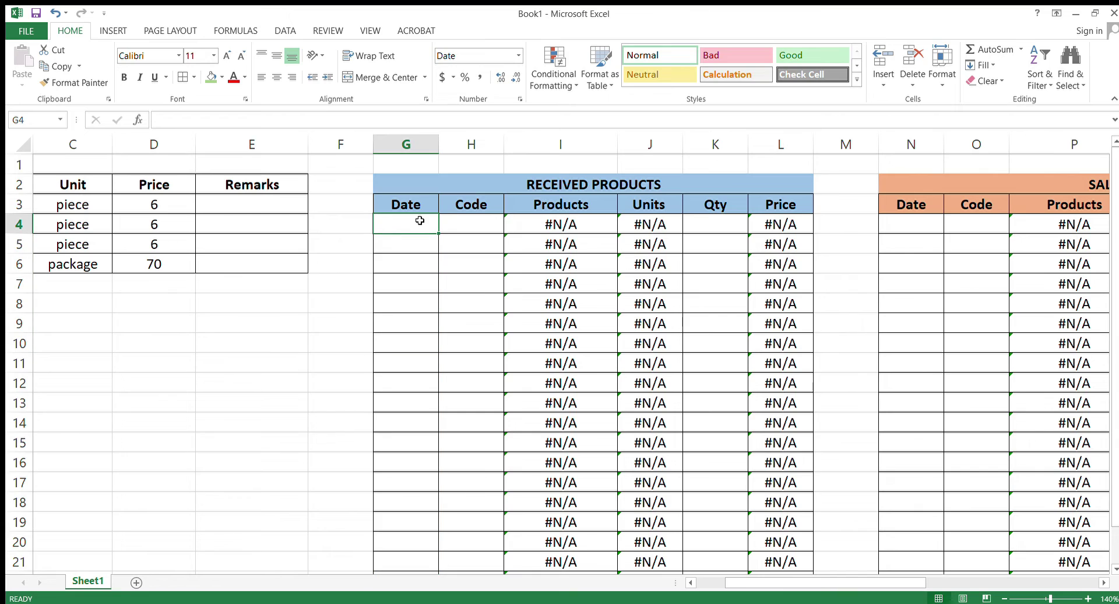
{"action": "type", "text": "11/"}
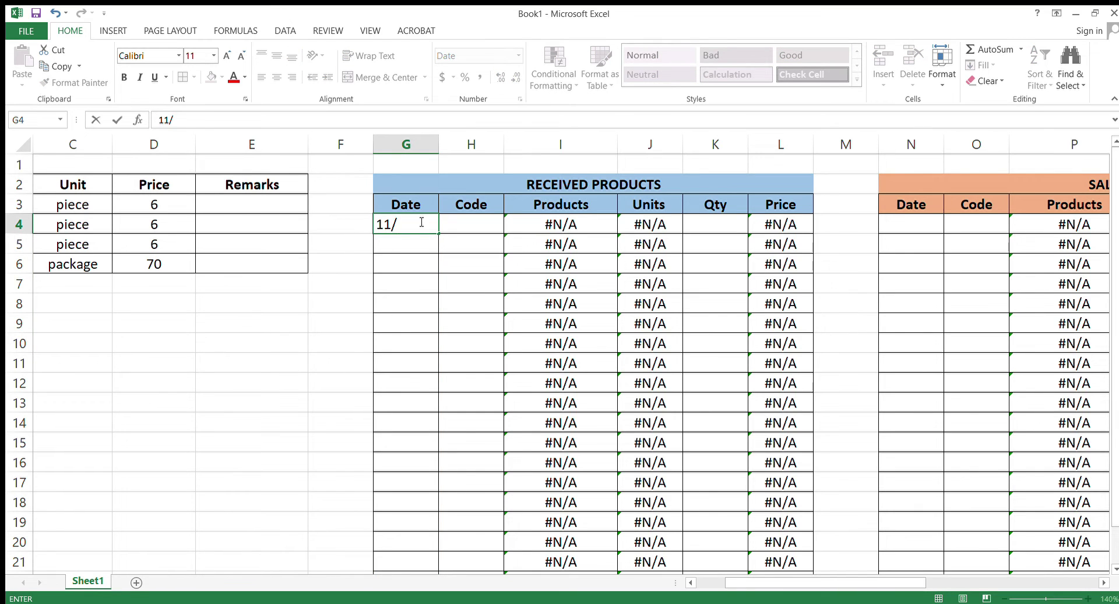
{"action": "type", "text": "21"}
{"action": "type", "text": "/22"}
{"action": "key", "text": "Return"}
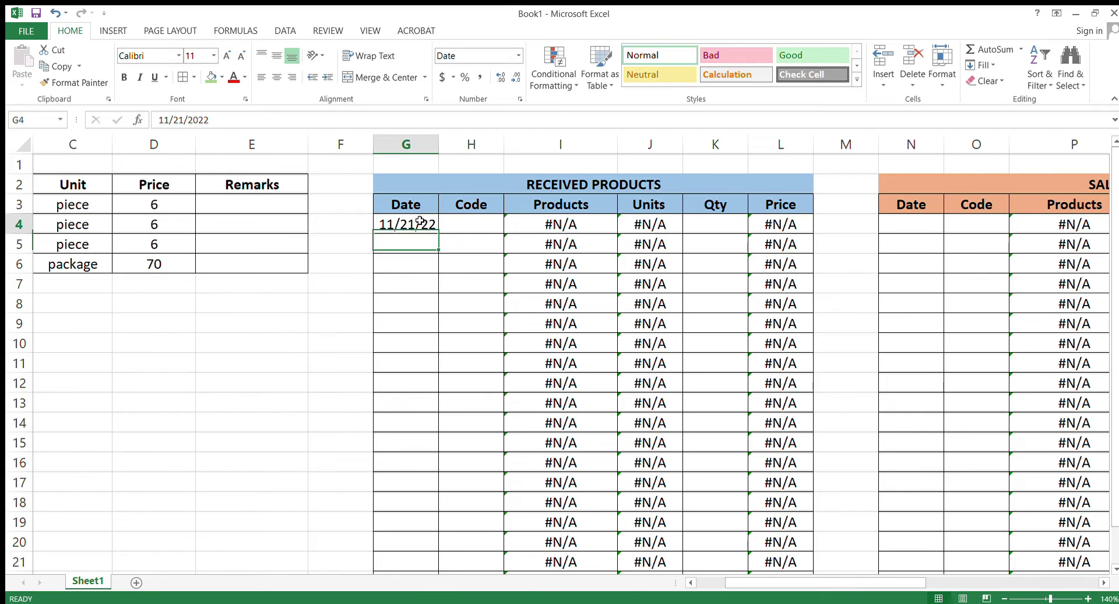
{"action": "left_click_drag", "start_coordinate": [439, 234], "coordinate": [437, 292]}
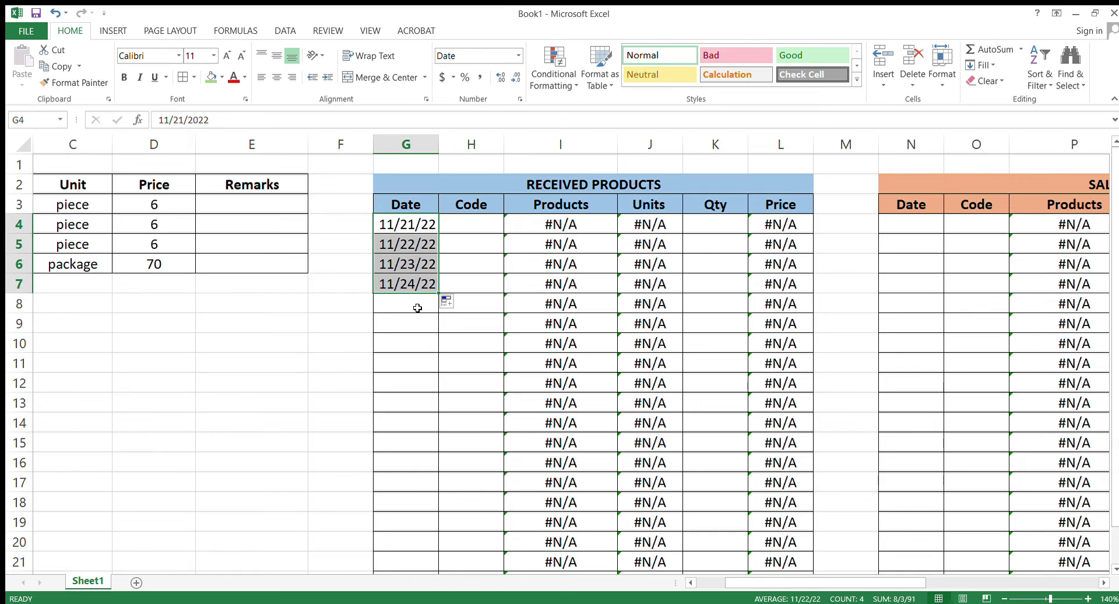
{"action": "key", "text": "ctrl+z"}
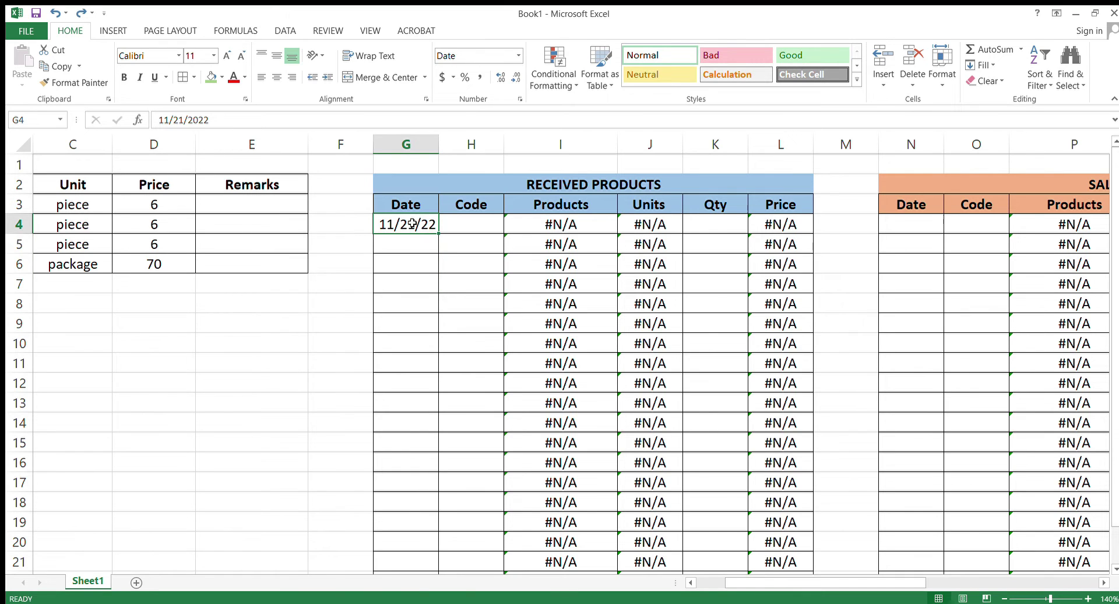
{"action": "key", "text": "ctrl+c"}
{"action": "left_click", "coordinate": [416, 244]}
{"action": "key", "text": "ctrl+v"}
{"action": "left_click", "coordinate": [413, 264]}
{"action": "key", "text": "ctrl+v"}
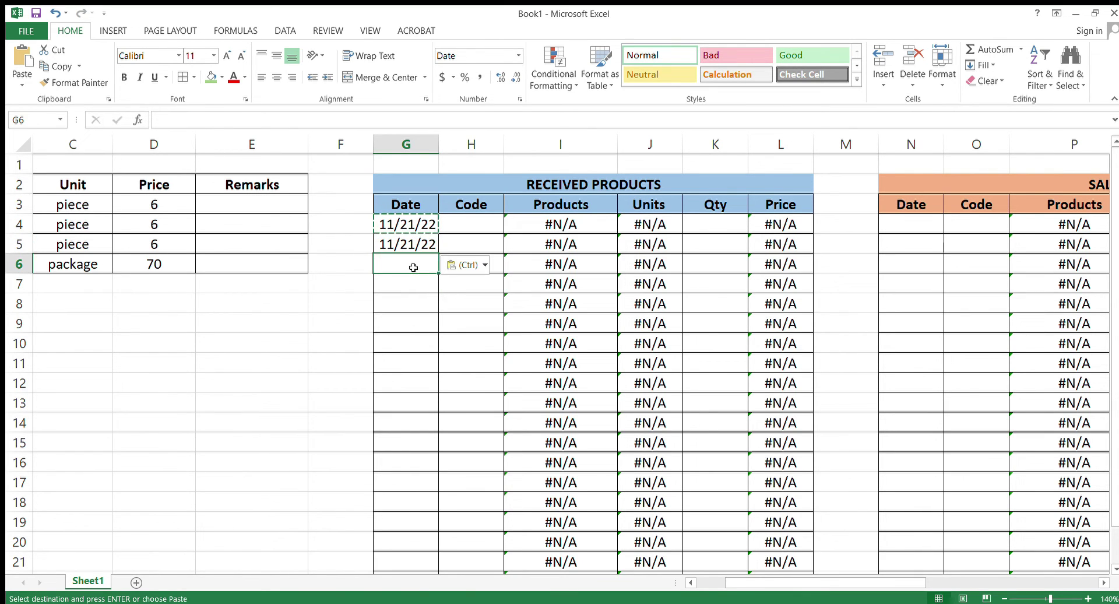
{"action": "left_click", "coordinate": [412, 282]}
{"action": "key", "text": "ctrl+v"}
{"action": "key", "text": "ctrl+z"}
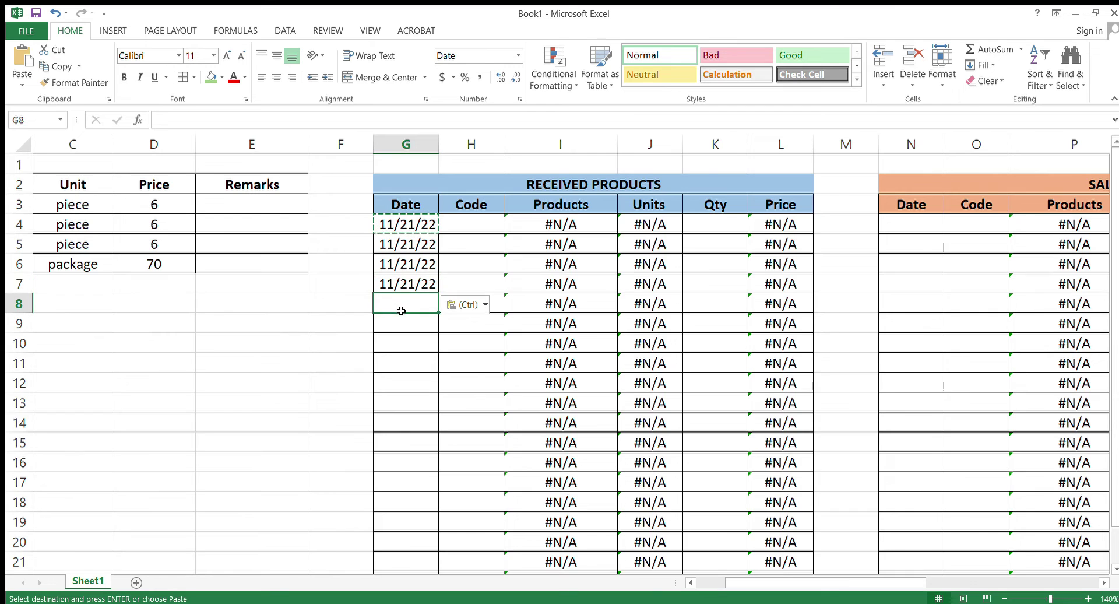
{"action": "left_click", "coordinate": [412, 288]}
{"action": "key", "text": "ctrl+v"}
Step: Fill 11/22/22 into Date cells G8 through G11
{"action": "left_click_drag", "start_coordinate": [438, 291], "coordinate": [439, 313]}
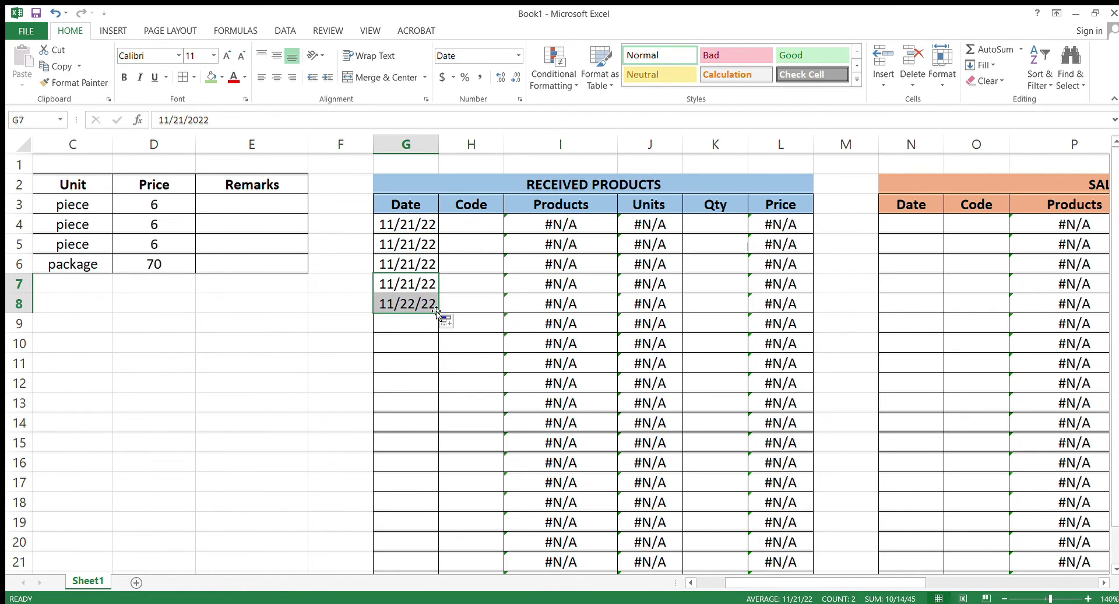
{"action": "left_click", "coordinate": [411, 304]}
{"action": "key", "text": "ctrl+c"}
{"action": "left_click", "coordinate": [406, 322]}
{"action": "key", "text": "ctrl+v"}
{"action": "left_click", "coordinate": [400, 344]}
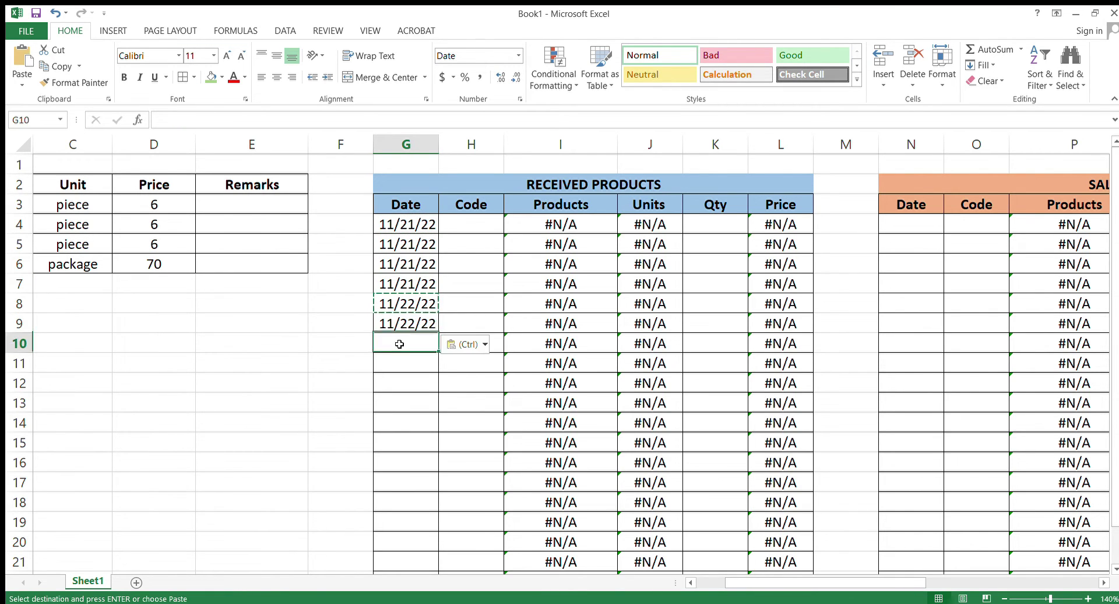
{"action": "key", "text": "ctrl+v"}
{"action": "left_click", "coordinate": [398, 365]}
{"action": "left_click", "coordinate": [393, 392]}
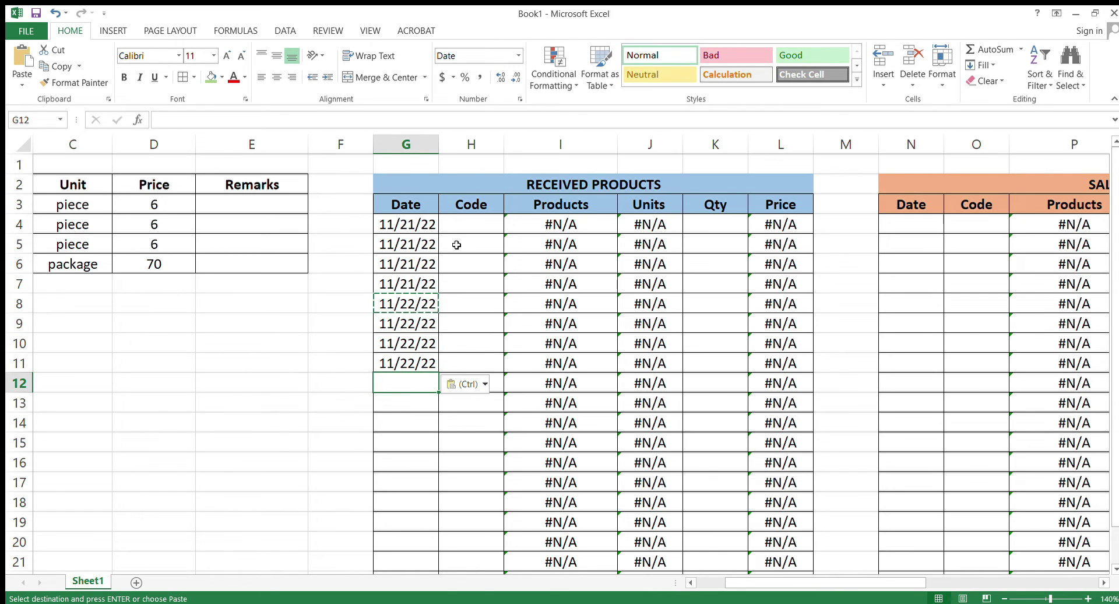
{"action": "left_click", "coordinate": [445, 224]}
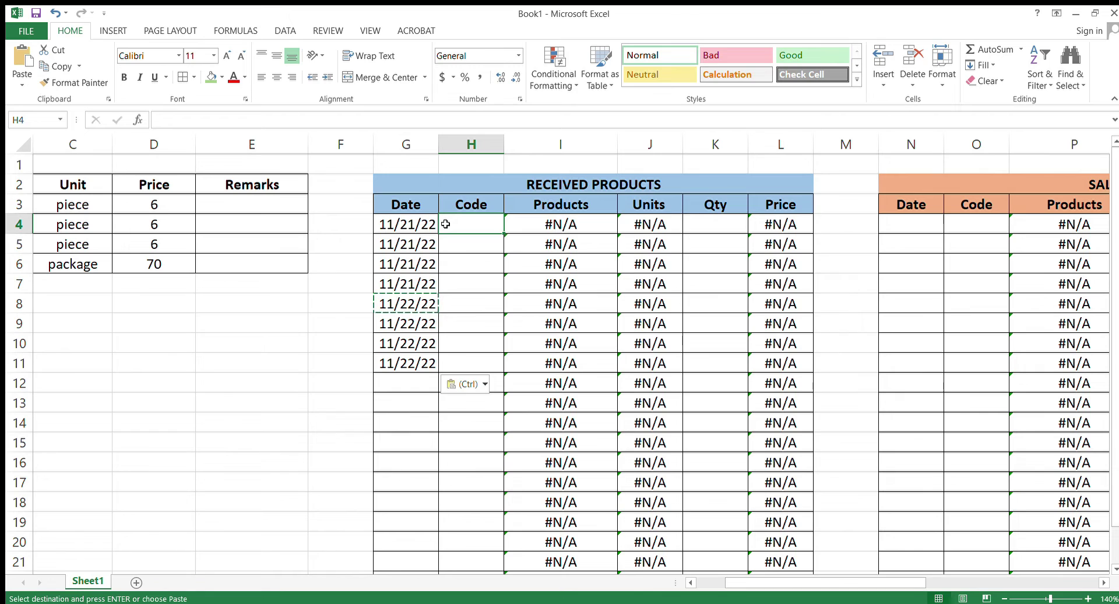
Step: Enter code KSD1 in H4, widen the Date column, and center the Date and Code columns
{"action": "type", "text": "KSD1"}
{"action": "key", "text": "Return"}
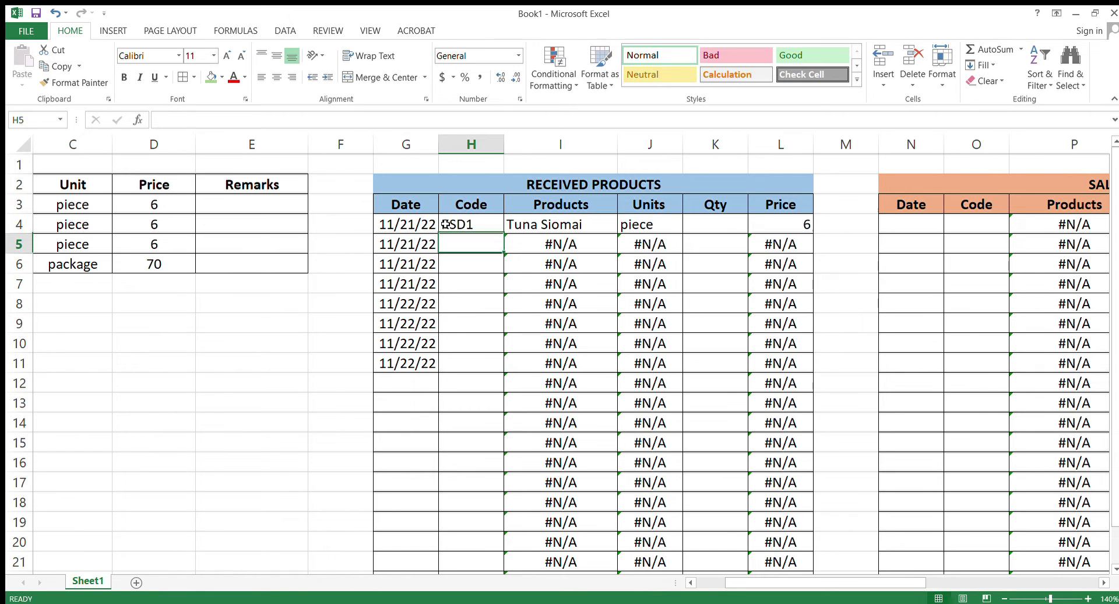
{"action": "left_click_drag", "start_coordinate": [446, 226], "coordinate": [445, 444]}
{"action": "left_click", "coordinate": [442, 227]}
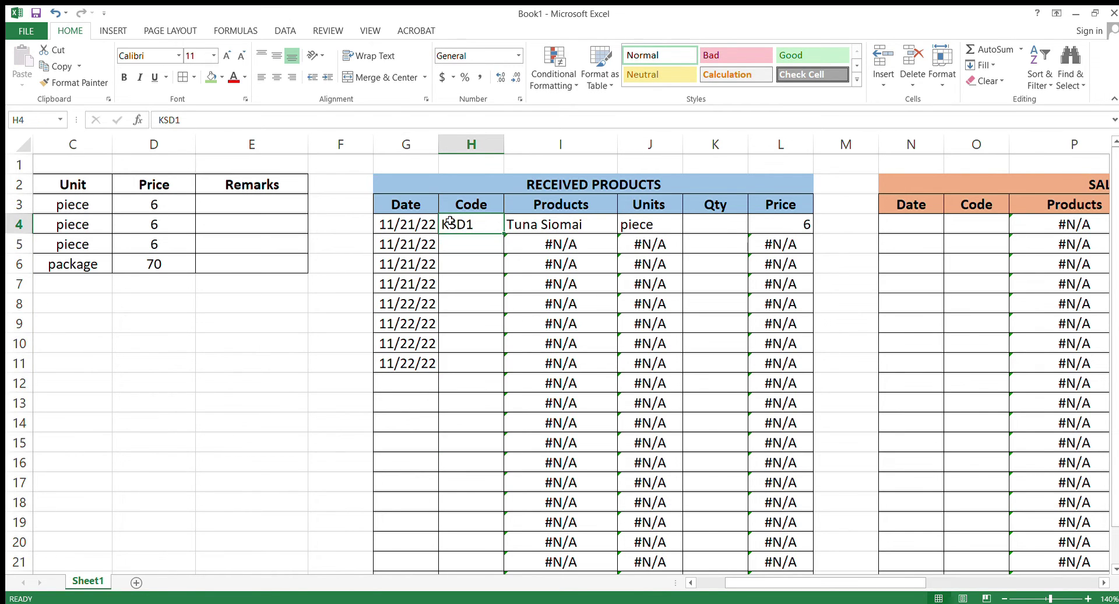
{"action": "left_click_drag", "start_coordinate": [439, 144], "coordinate": [453, 144]}
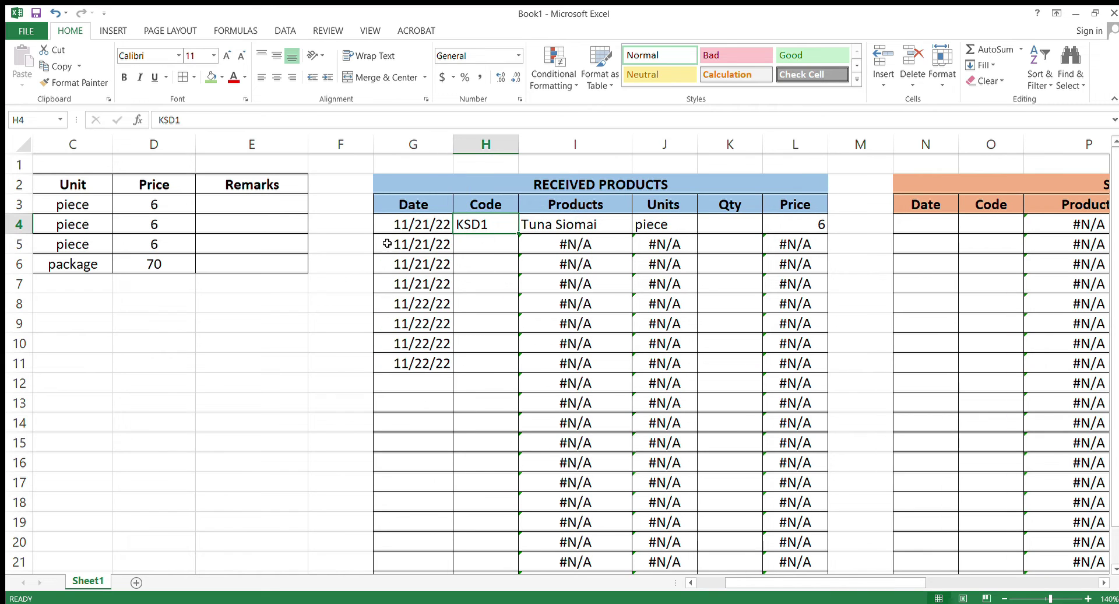
{"action": "left_click_drag", "start_coordinate": [400, 226], "coordinate": [407, 563]}
{"action": "left_click_drag", "start_coordinate": [415, 569], "coordinate": [469, 536]}
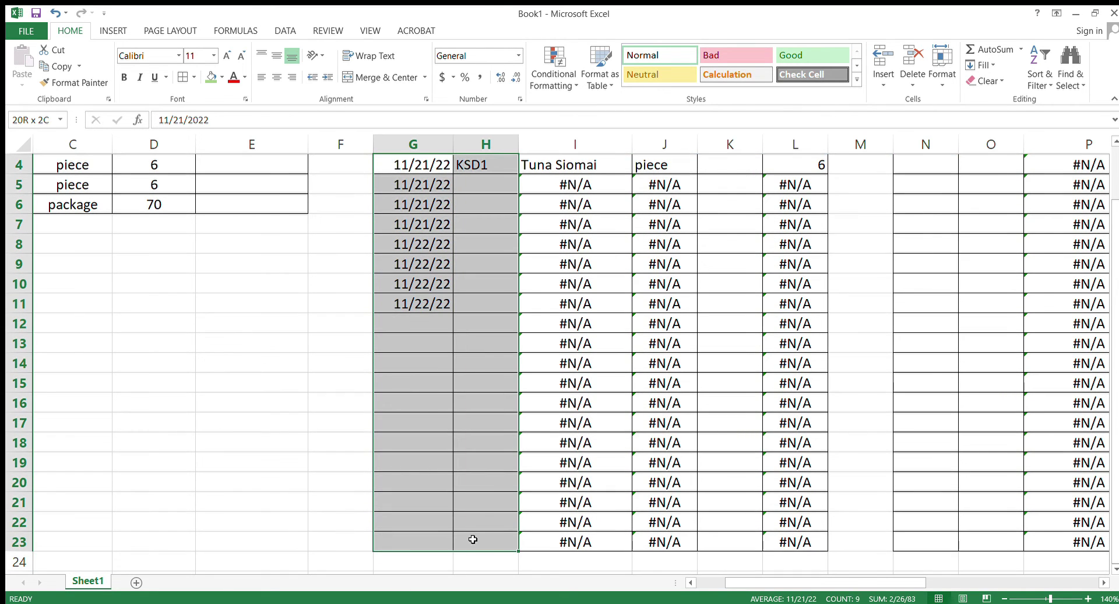
{"action": "left_click", "coordinate": [276, 77]}
{"action": "scroll", "coordinate": [502, 245], "scroll_direction": "up", "scroll_amount": 1}
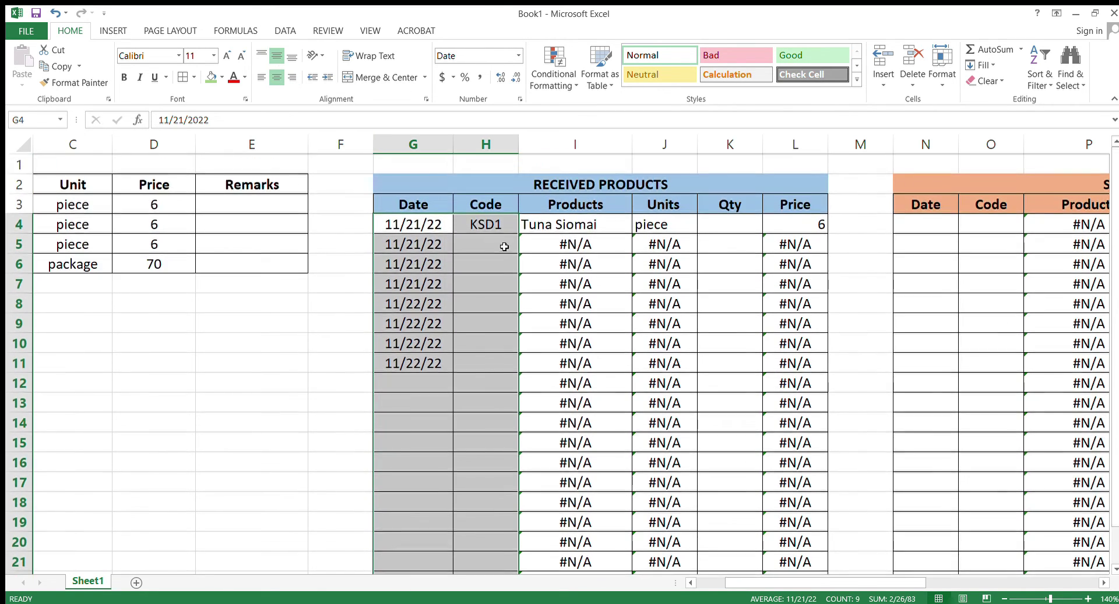
Step: Enter codes KSD2, KSD3 and KSD4 in H5 through H7
{"action": "left_click", "coordinate": [504, 246]}
{"action": "type", "text": "KSD1"}
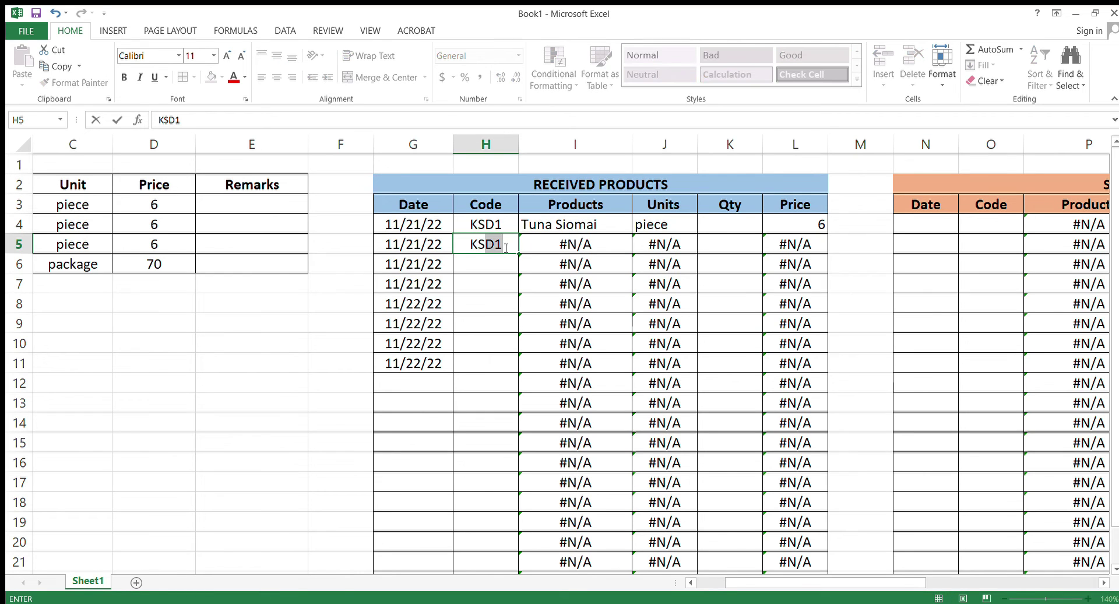
{"action": "type", "text": "2"}
{"action": "key", "text": "Return"}
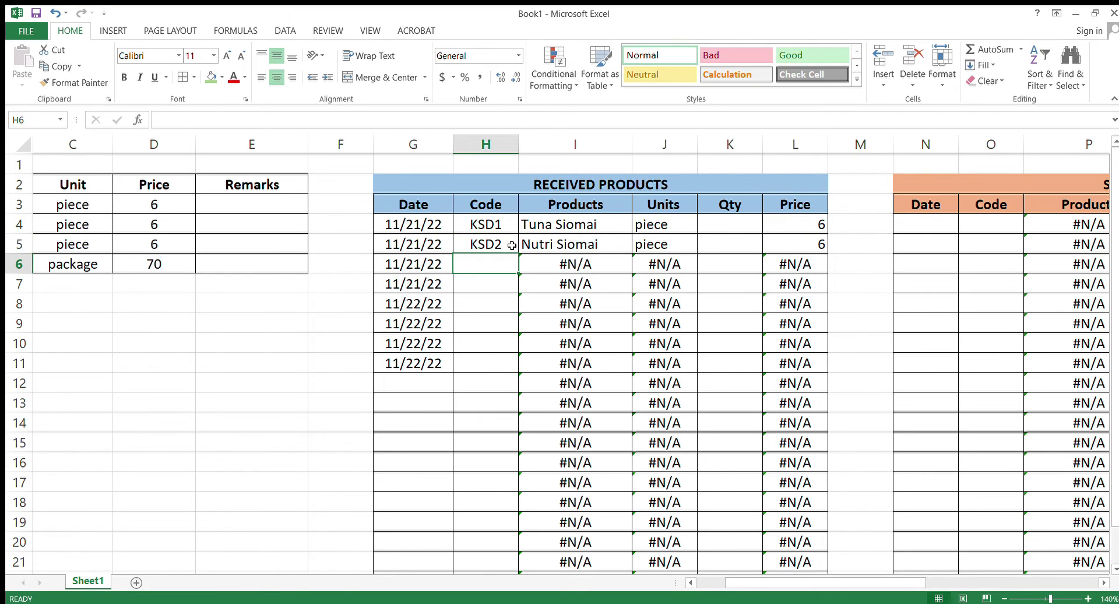
{"action": "type", "text": "KSD3"}
{"action": "key", "text": "Return"}
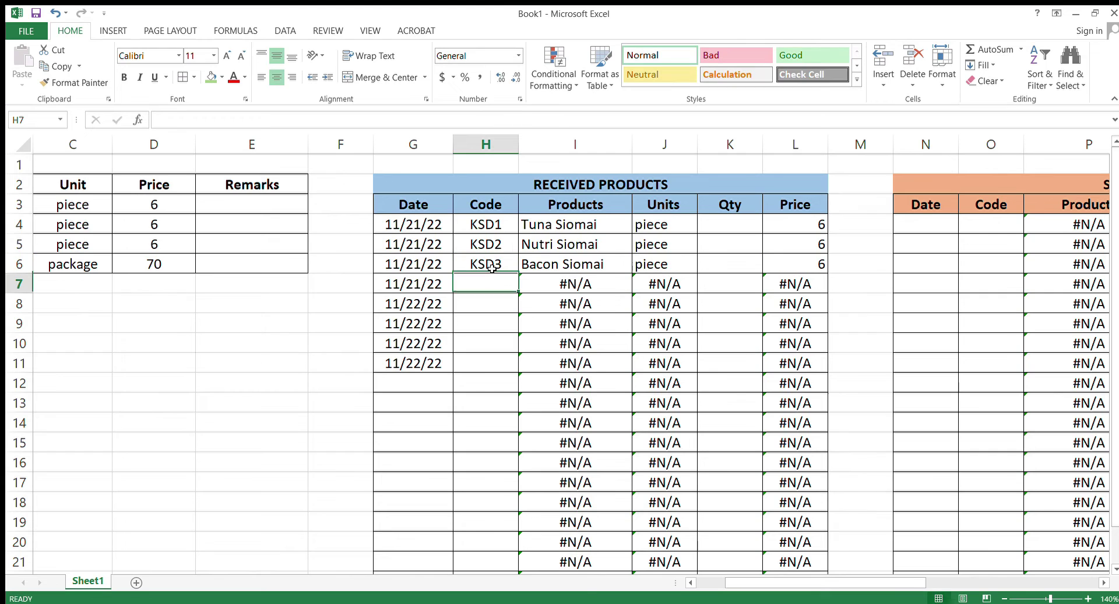
{"action": "type", "text": "KSD"}
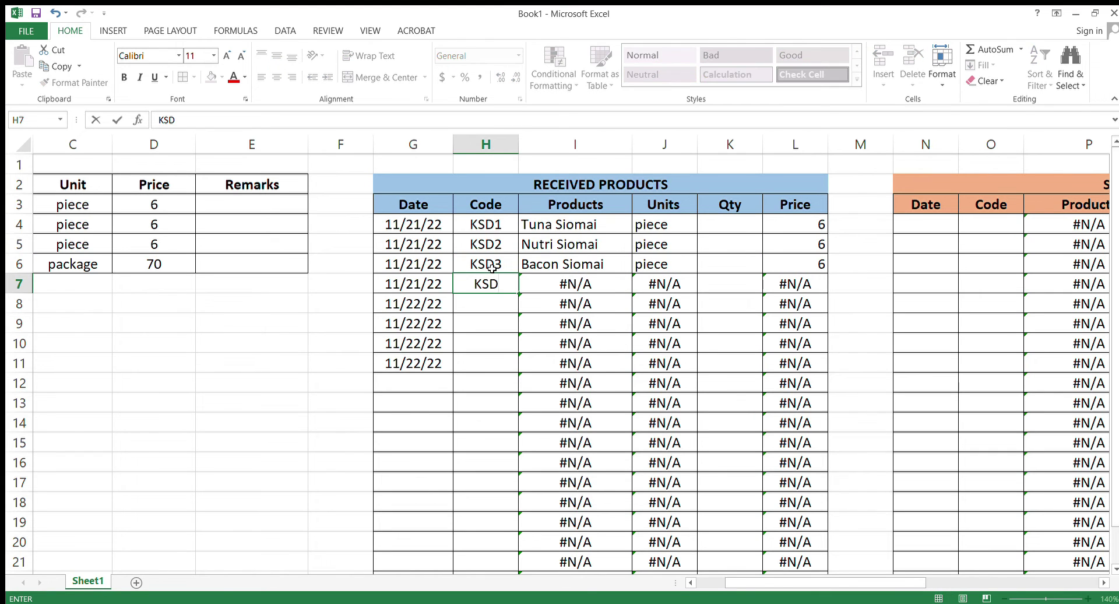
{"action": "type", "text": "4"}
{"action": "key", "text": "Return"}
Step: Center the looked-up Products, Units and Price cells of Received Products
{"action": "left_click_drag", "start_coordinate": [552, 227], "coordinate": [576, 484]}
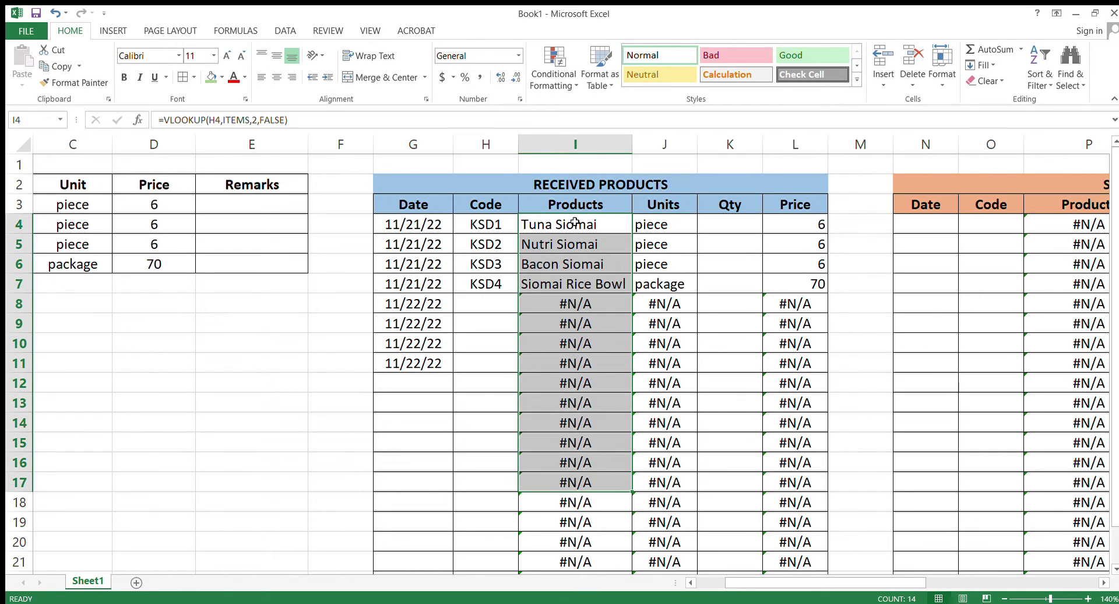
{"action": "left_click_drag", "start_coordinate": [574, 223], "coordinate": [790, 537]}
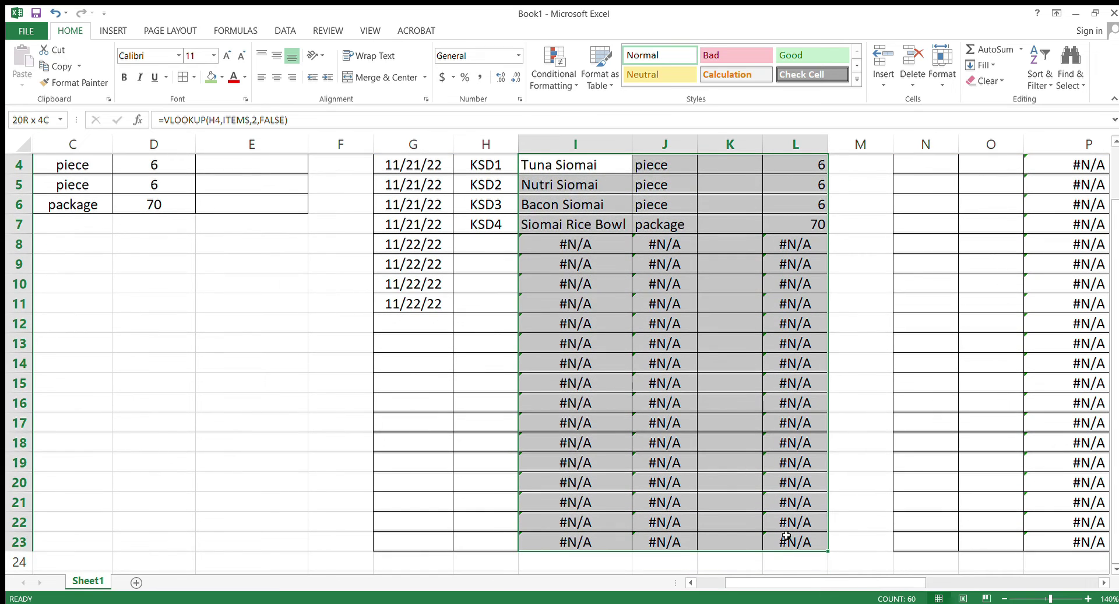
{"action": "left_click", "coordinate": [274, 76]}
{"action": "scroll", "coordinate": [536, 296], "scroll_direction": "up", "scroll_amount": 1}
{"action": "left_click", "coordinate": [530, 328]}
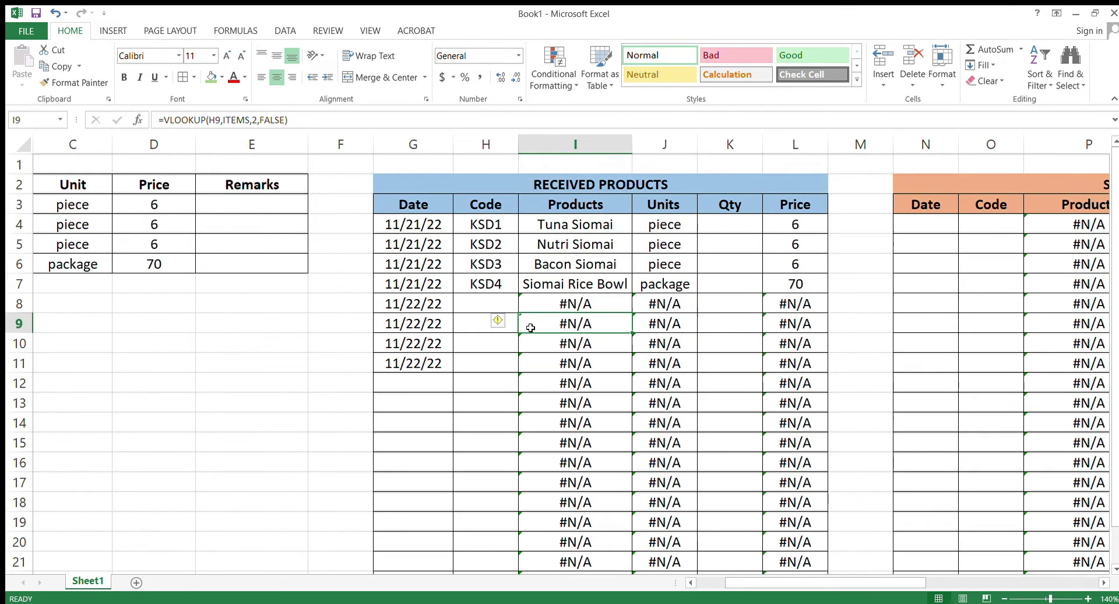
{"action": "left_click", "coordinate": [417, 396]}
Step: Copy the codes KSD1–KSD4 into rows 8 to 11 of Received Products
{"action": "left_click", "coordinate": [419, 382]}
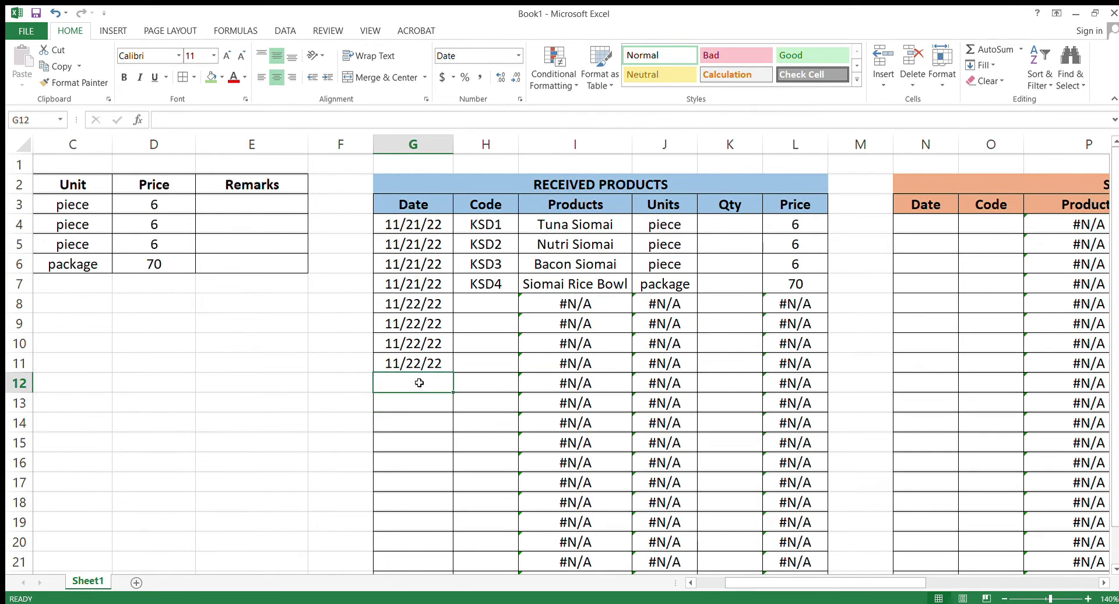
{"action": "left_click_drag", "start_coordinate": [500, 228], "coordinate": [475, 431]}
{"action": "key", "text": "ctrl+c"}
{"action": "key", "text": "ctrl+v"}
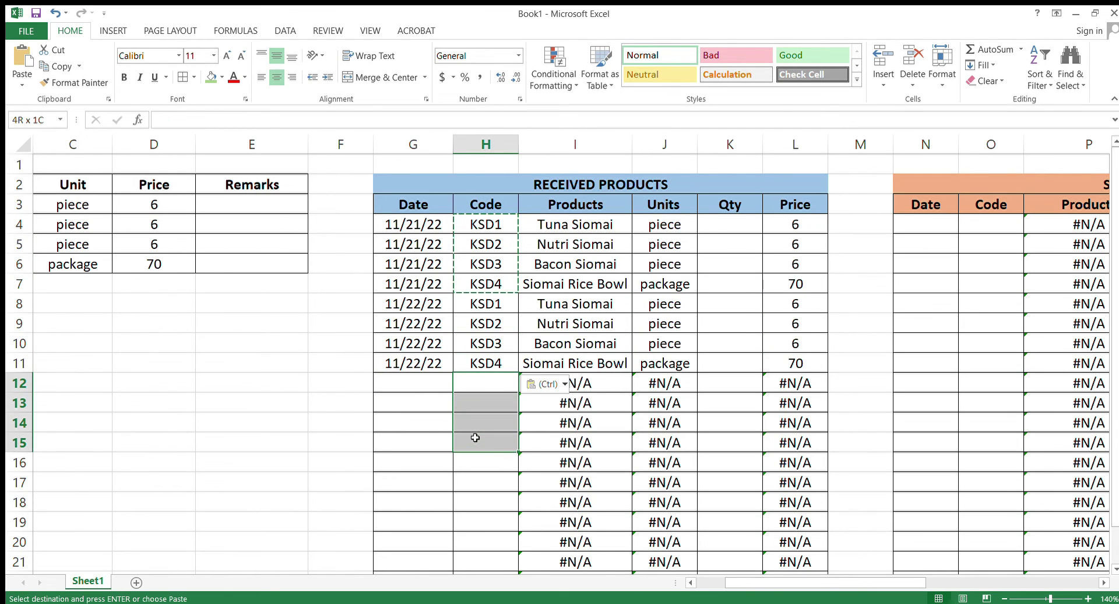
Step: Enter the dates 11/23/22 in G12, 11/24/22 in G16 and 11/25/22 in G20
{"action": "left_click", "coordinate": [413, 397]}
{"action": "left_click", "coordinate": [413, 382]}
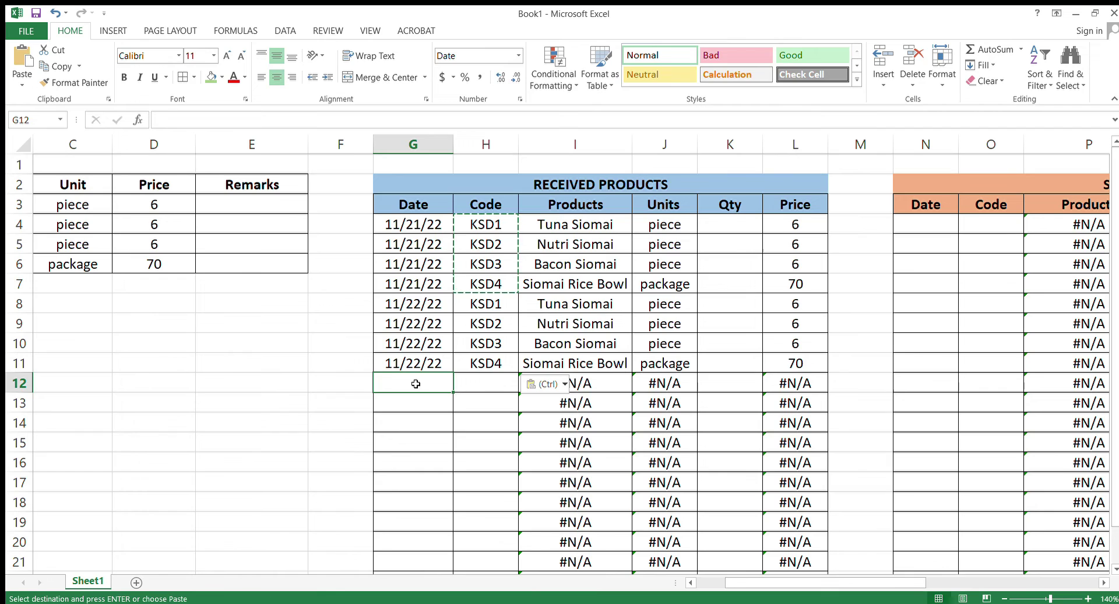
{"action": "type", "text": "11/23"}
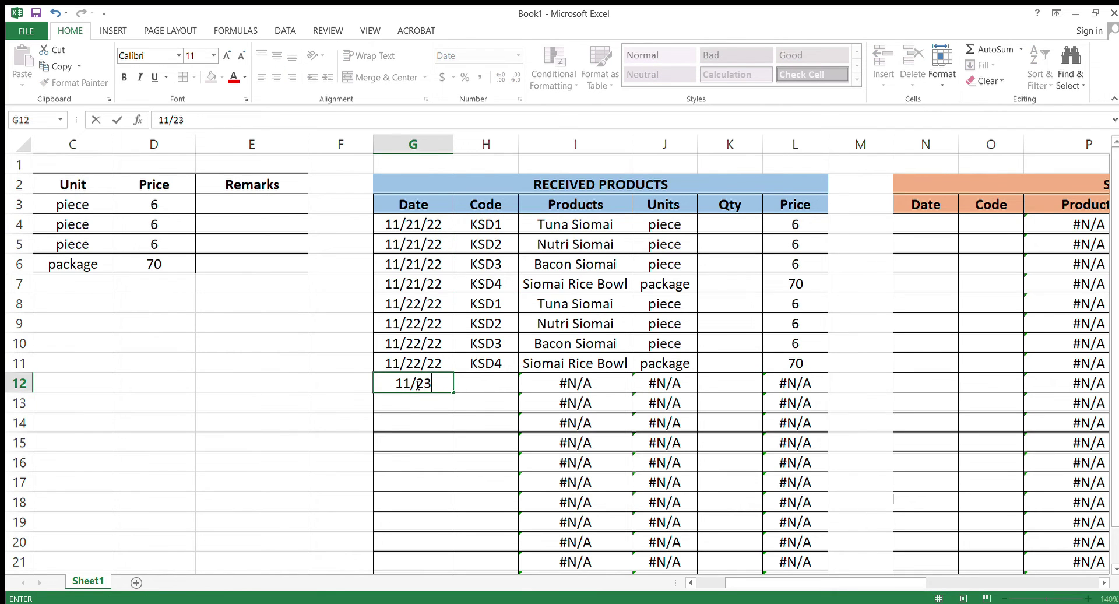
{"action": "type", "text": "/22"}
{"action": "key", "text": "Return"}
{"action": "key", "text": "Down"}
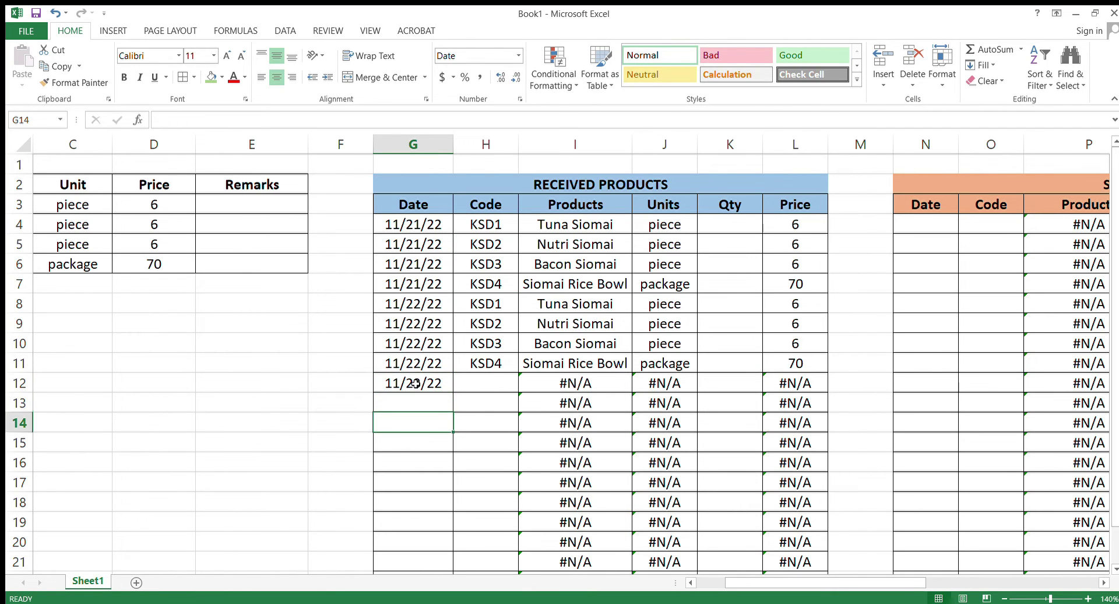
{"action": "key", "text": "Down"}
{"action": "key", "text": "Down"}
{"action": "type", "text": "11/2"}
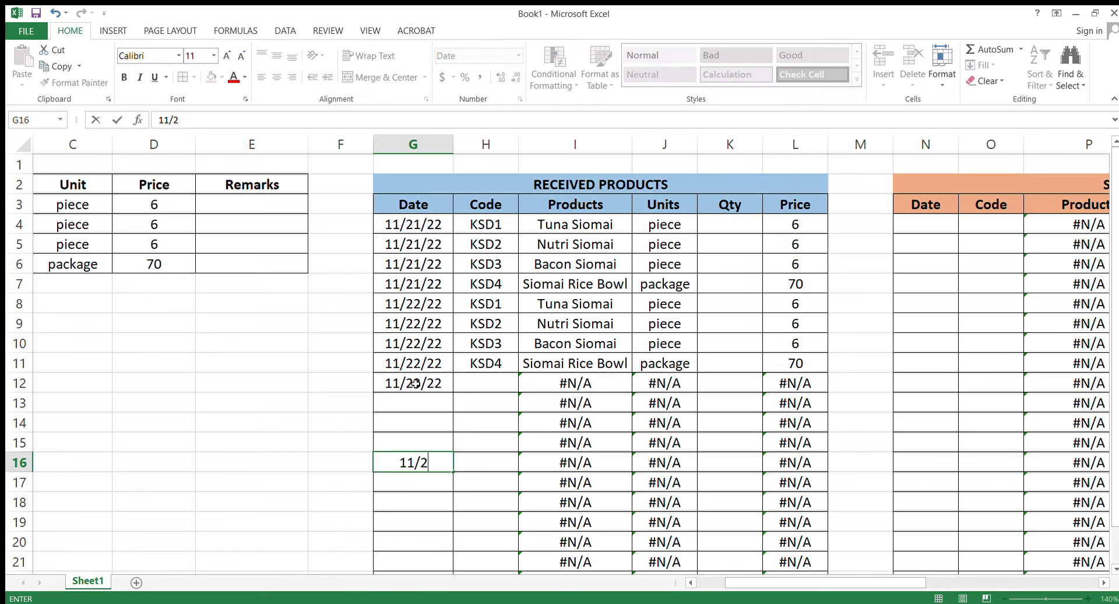
{"action": "type", "text": "4/22"}
{"action": "key", "text": "Return"}
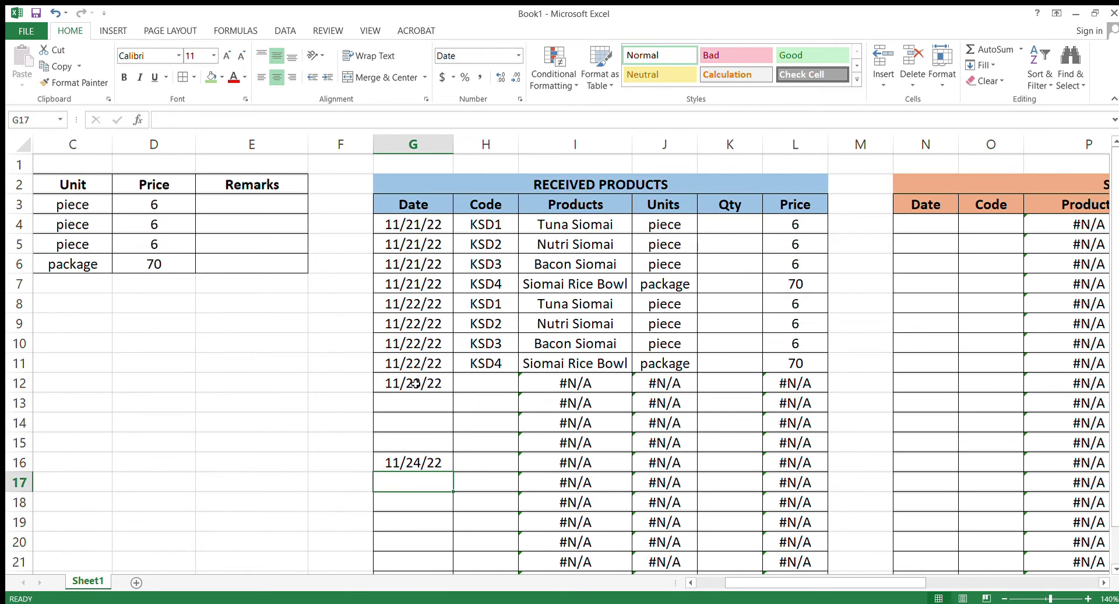
{"action": "key", "text": "Down"}
{"action": "key", "text": "Down"}
{"action": "key", "text": "Down"}
{"action": "type", "text": "11"}
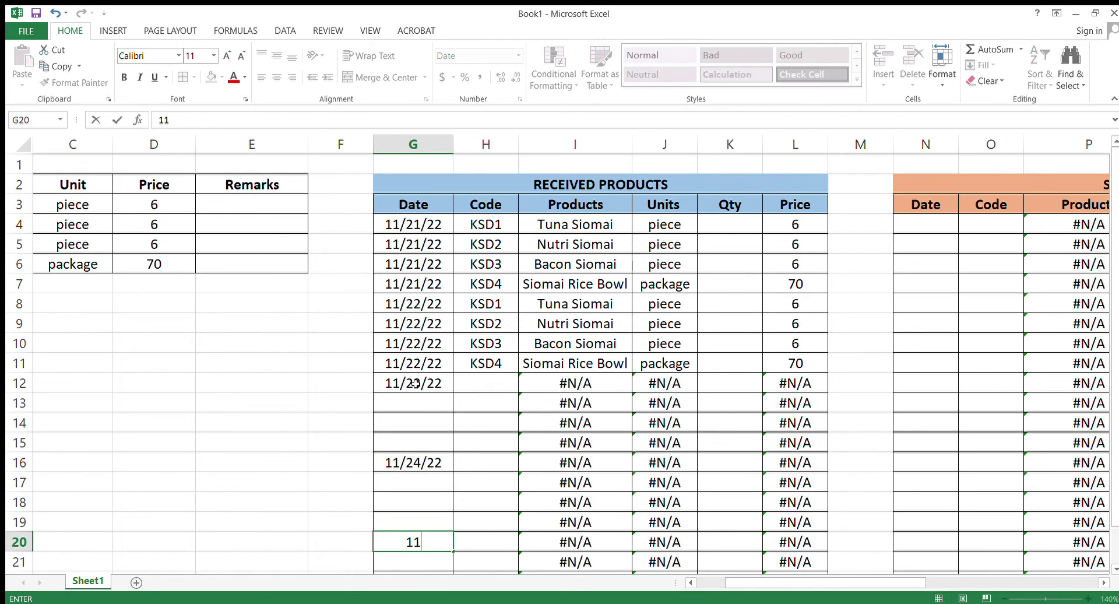
{"action": "type", "text": "/25/22"}
{"action": "key", "text": "Return"}
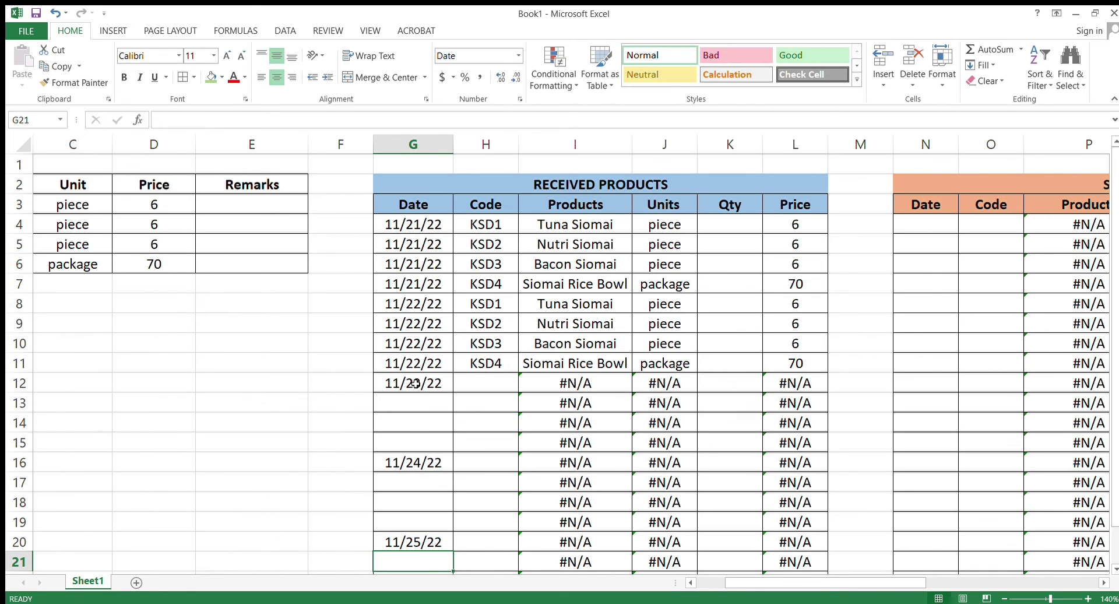
Step: Fill each new date down its rows: 11/23/22 in rows 13–15, 11/24/22 in rows 17–19, 11/25/22 in rows 21–23
{"action": "scroll", "coordinate": [416, 391], "scroll_direction": "down", "scroll_amount": 1}
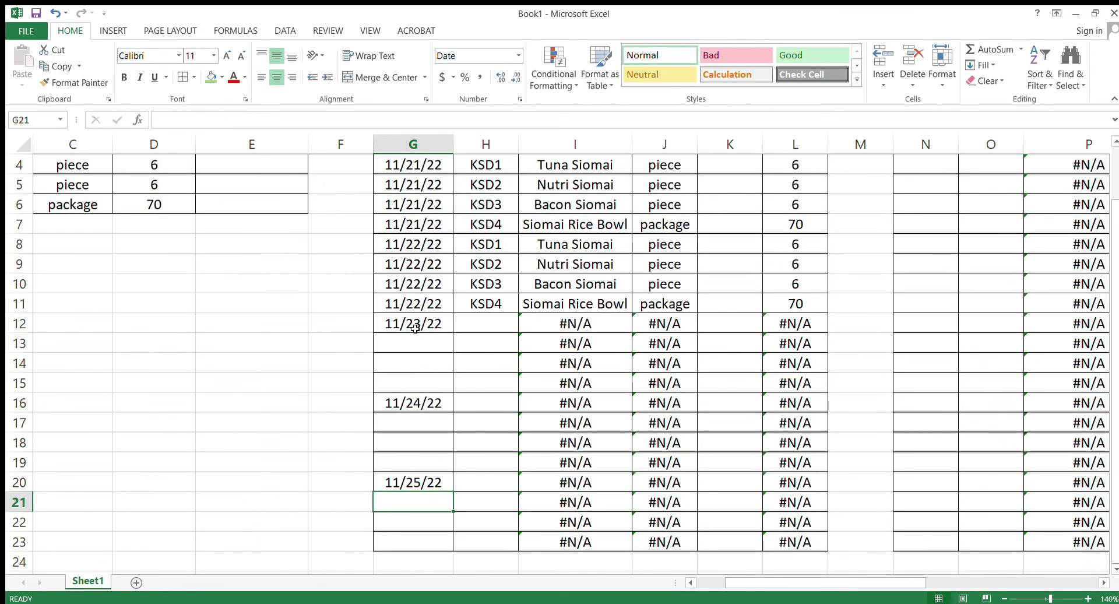
{"action": "left_click", "coordinate": [414, 328]}
{"action": "key", "text": "ctrl+c"}
{"action": "left_click_drag", "start_coordinate": [417, 341], "coordinate": [419, 385]}
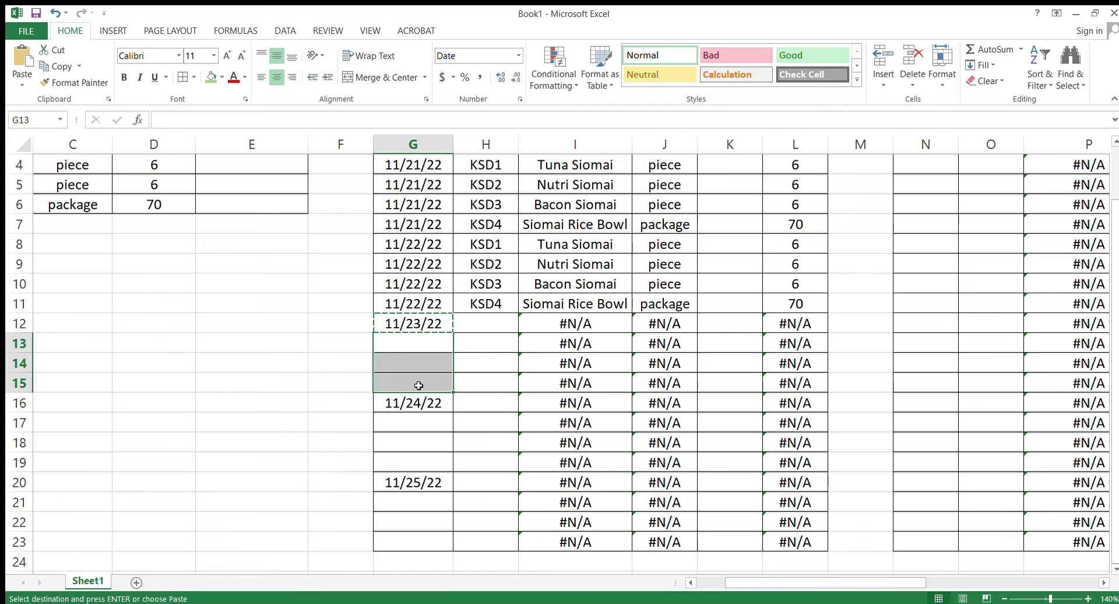
{"action": "key", "text": "ctrl+v"}
{"action": "left_click", "coordinate": [416, 401]}
{"action": "key", "text": "ctrl+c"}
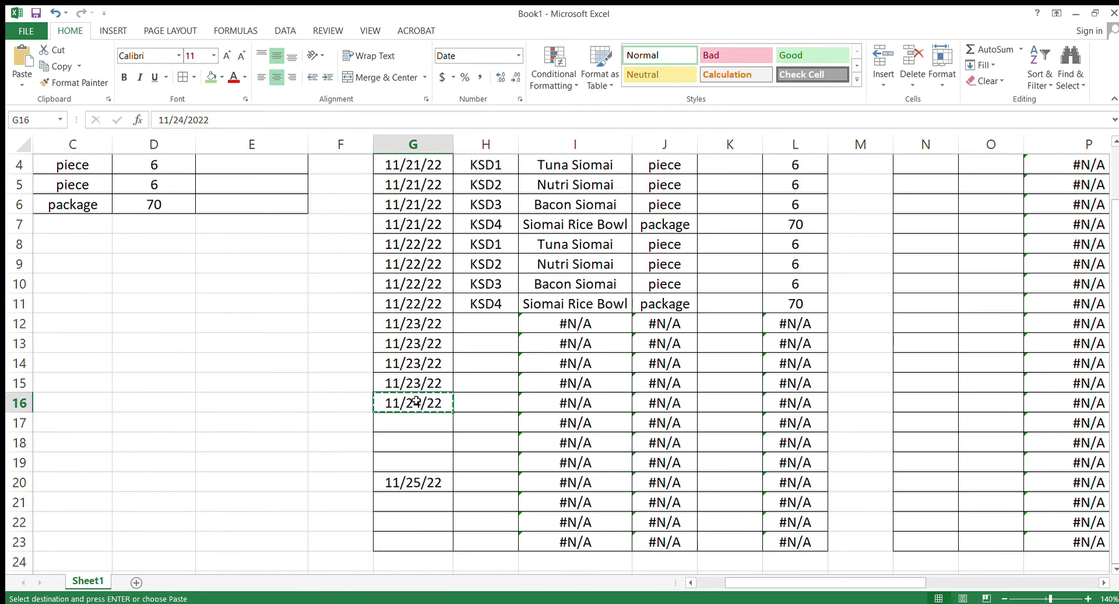
{"action": "left_click_drag", "start_coordinate": [414, 422], "coordinate": [414, 463]}
{"action": "key", "text": "ctrl+v"}
{"action": "left_click", "coordinate": [410, 482]}
{"action": "key", "text": "ctrl+c"}
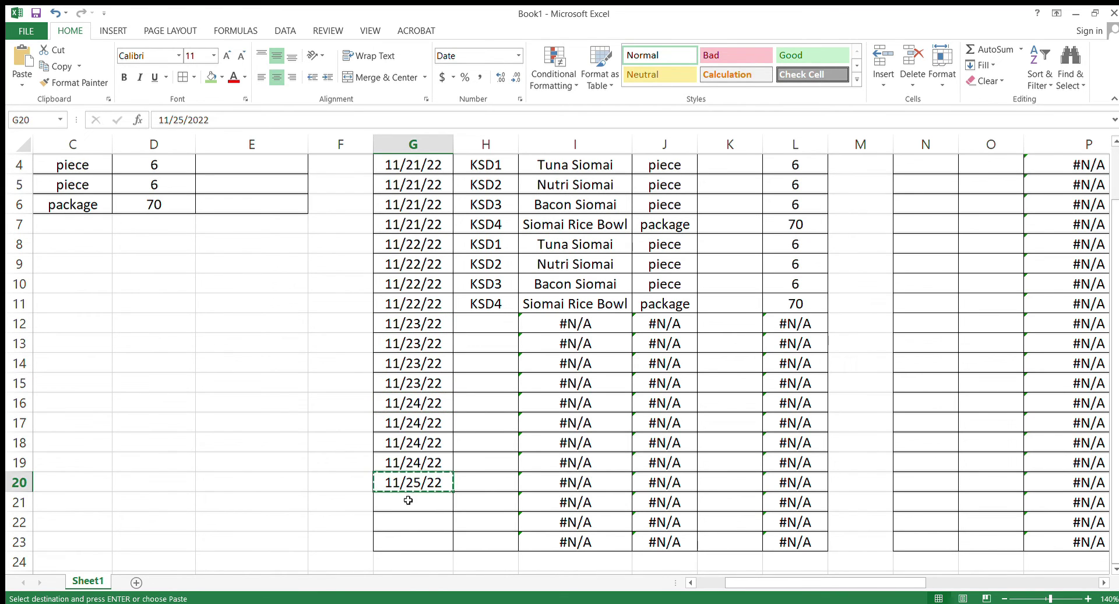
{"action": "left_click", "coordinate": [408, 500]}
{"action": "key", "text": "ctrl+v"}
{"action": "left_click_drag", "start_coordinate": [406, 521], "coordinate": [406, 547]}
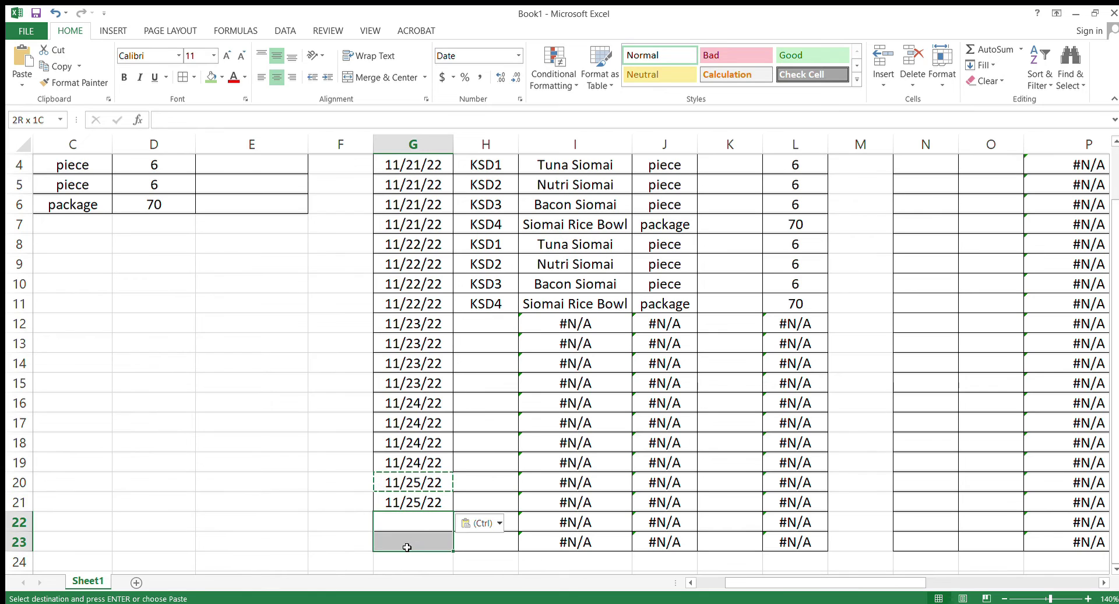
{"action": "key", "text": "ctrl+v"}
{"action": "left_click", "coordinate": [465, 323]}
Step: Paste codes KSD1–KSD4 at rows 12, 16 and 20 so product, unit and price lookups fill
{"action": "left_click", "coordinate": [478, 250]}
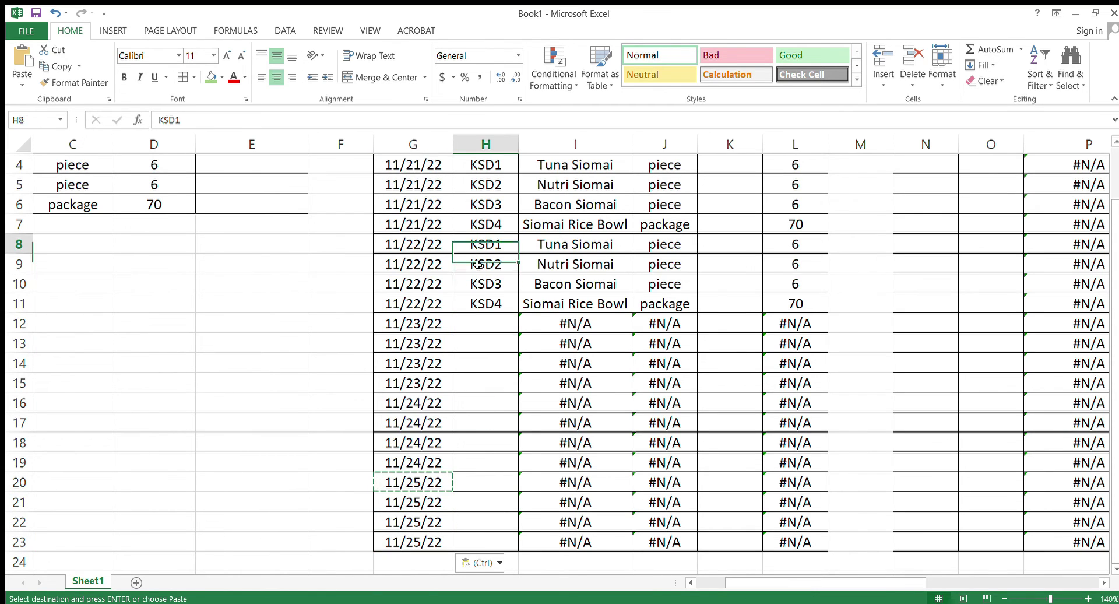
{"action": "left_click_drag", "start_coordinate": [477, 264], "coordinate": [478, 303]}
{"action": "key", "text": "ctrl+c"}
{"action": "left_click", "coordinate": [478, 322]}
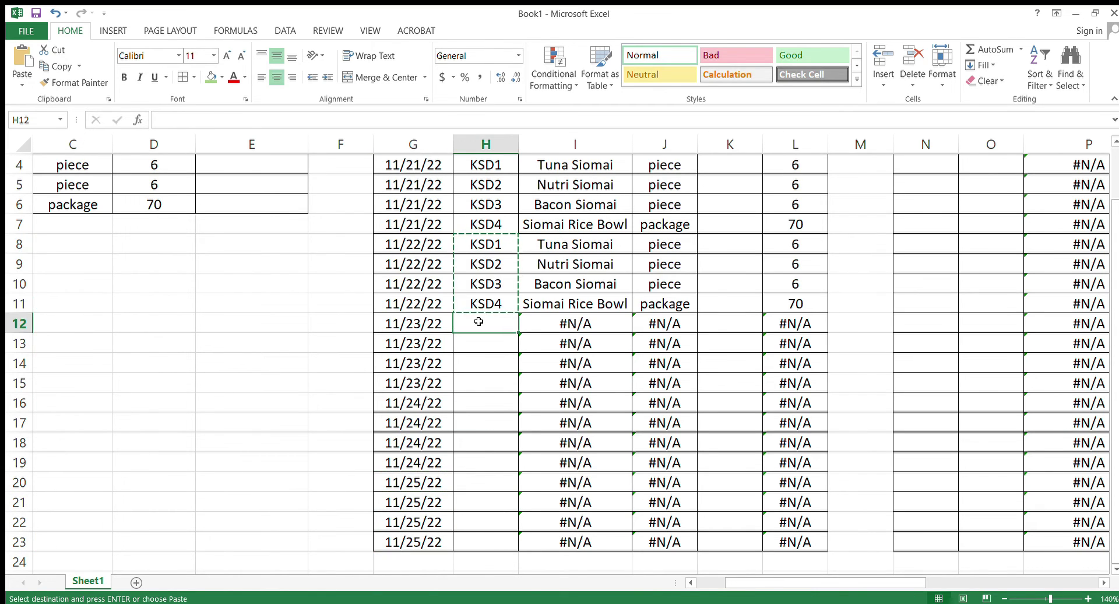
{"action": "key", "text": "ctrl+v"}
{"action": "left_click", "coordinate": [473, 401]}
{"action": "key", "text": "ctrl+v"}
{"action": "left_click", "coordinate": [470, 477]}
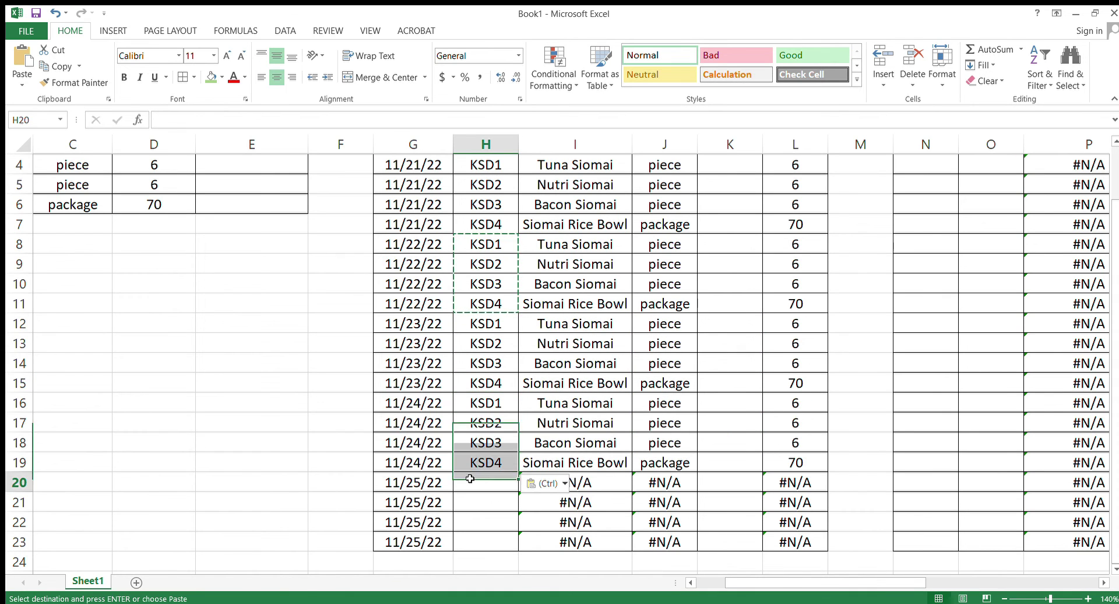
{"action": "key", "text": "ctrl+v"}
{"action": "left_click", "coordinate": [575, 403]}
{"action": "scroll", "coordinate": [575, 403], "scroll_direction": "up", "scroll_amount": 1}
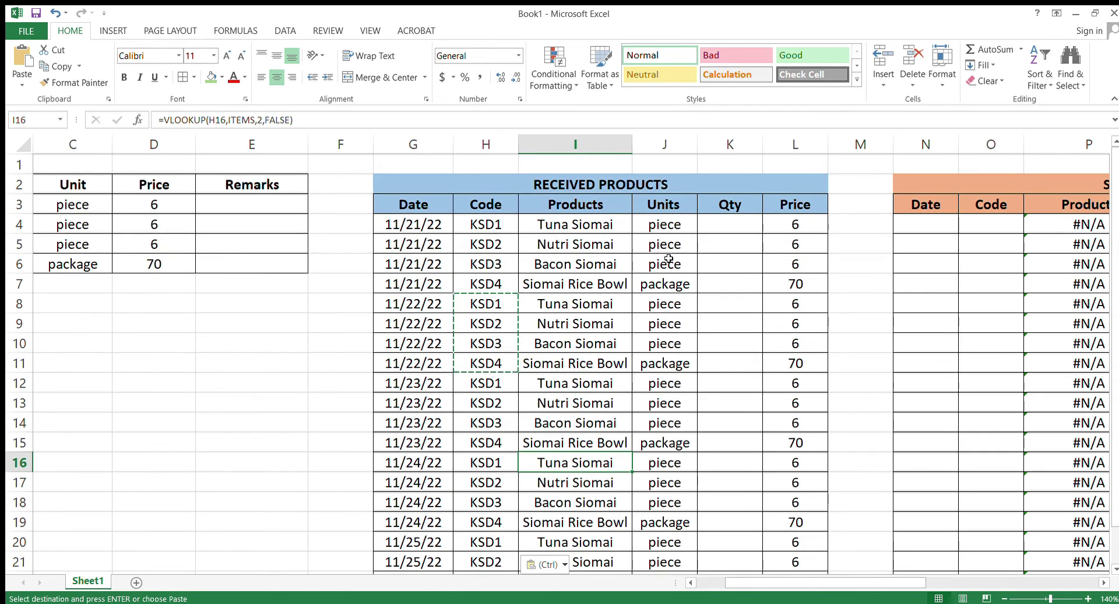
{"action": "left_click", "coordinate": [708, 223]}
Step: Enter quantities 100, 100, 100 and 50 for the first date's four products
{"action": "type", "text": "10"}
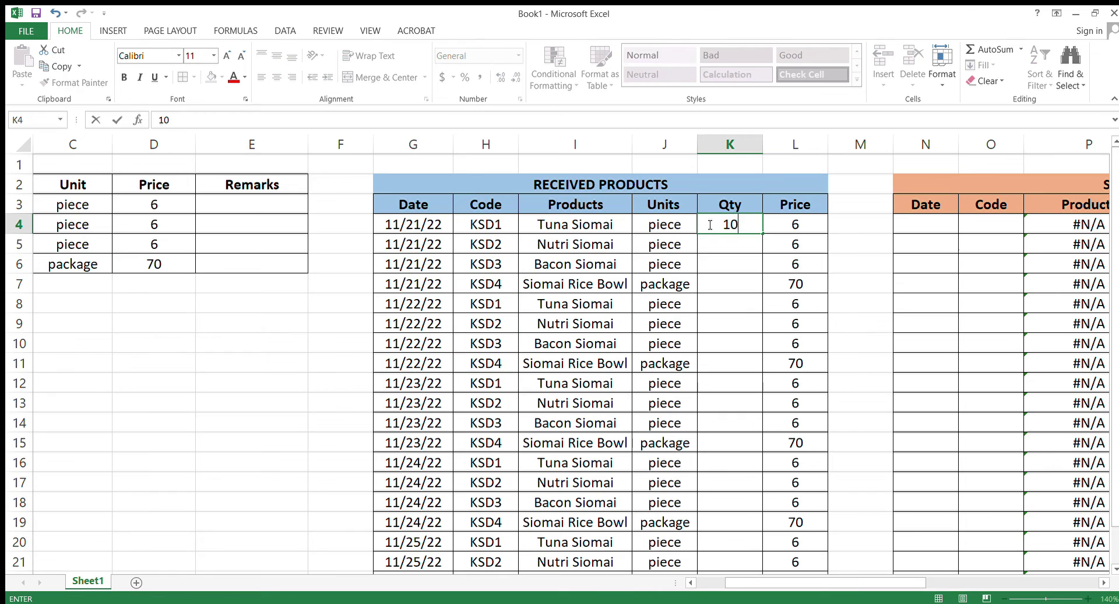
{"action": "type", "text": "0"}
{"action": "key", "text": "Return"}
{"action": "type", "text": "100"}
{"action": "key", "text": "Return"}
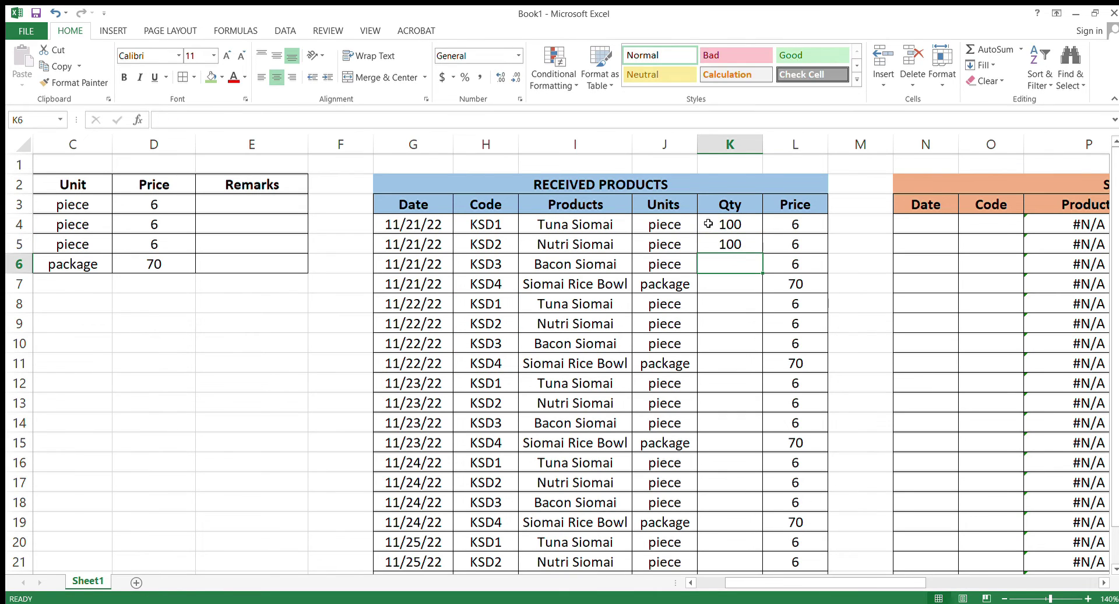
{"action": "type", "text": "100"}
{"action": "key", "text": "Return"}
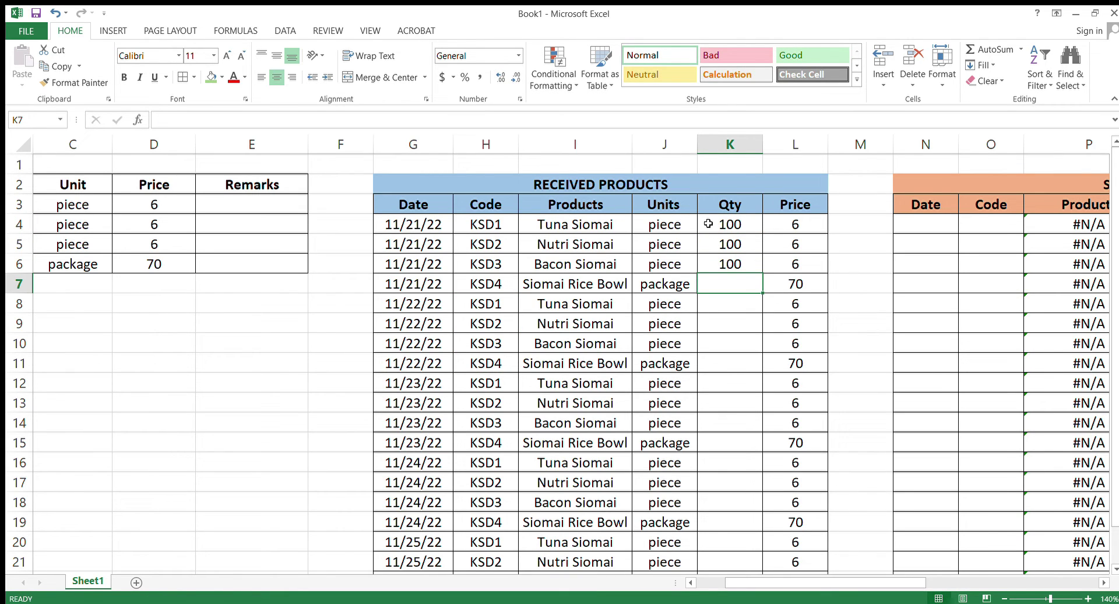
{"action": "type", "text": "50"}
{"action": "key", "text": "Return"}
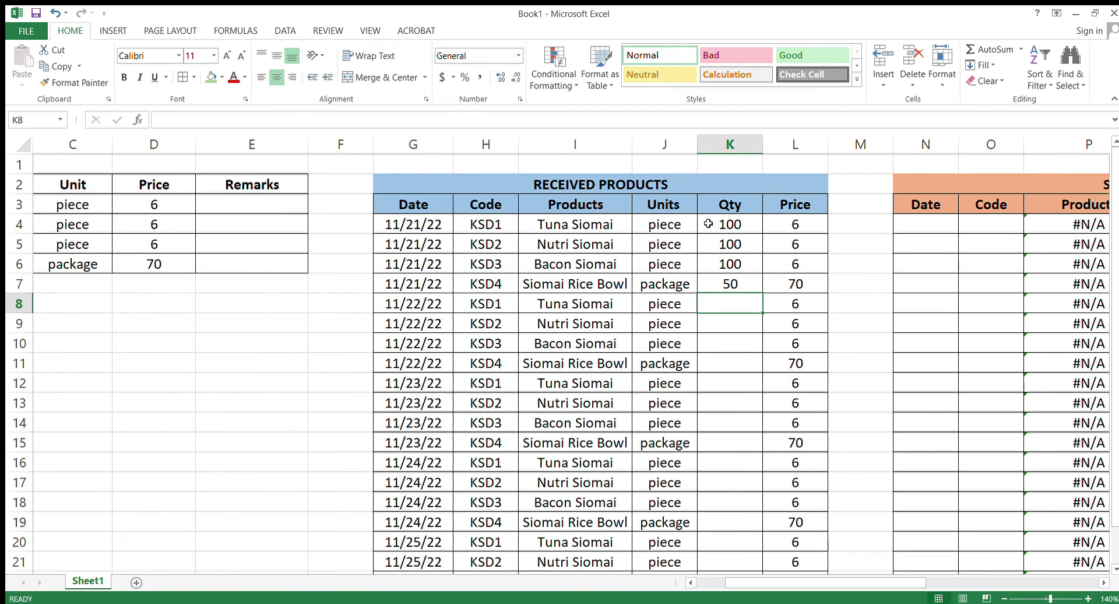
Step: Copy the 100, 100, 100, 50 quantities to the remaining dates through row 23
{"action": "mouse_move", "coordinate": [708, 223]}
{"action": "left_mouse_down"}
{"action": "mouse_move", "coordinate": [726, 283]}
{"action": "mouse_move", "coordinate": [712, 545]}
{"action": "left_mouse_up"}
{"action": "key", "text": "ctrl+c"}
{"action": "key", "text": "ctrl+v"}
{"action": "key", "text": "ctrl+v"}
{"action": "scroll", "coordinate": [715, 444], "scroll_direction": "down", "scroll_amount": 1}
{"action": "key", "text": "ctrl+v"}
{"action": "key", "text": "ctrl+v"}
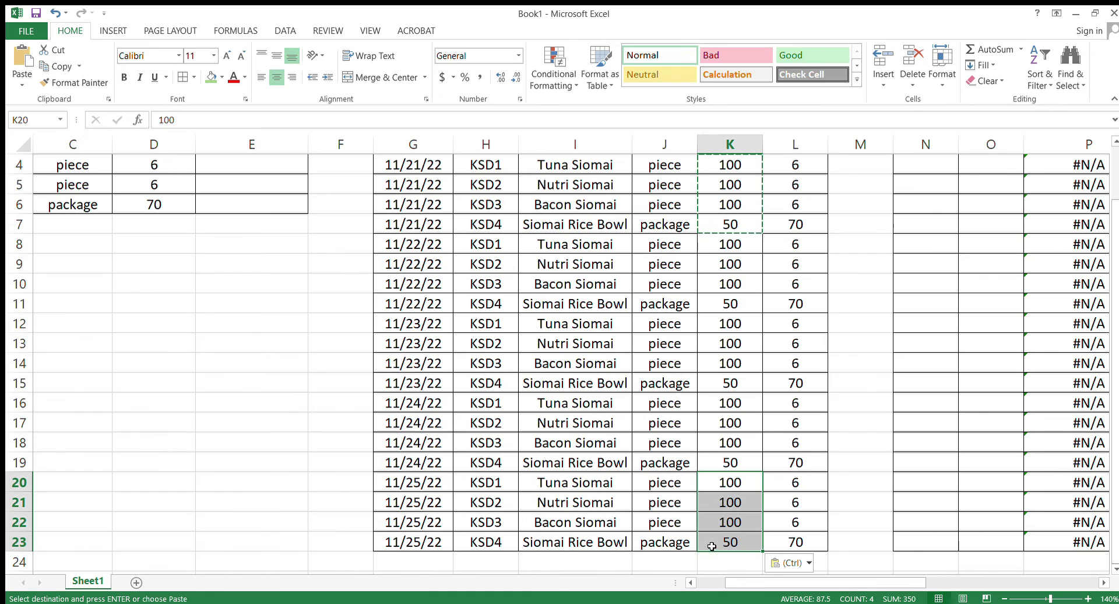
{"action": "left_click", "coordinate": [606, 403]}
{"action": "scroll", "coordinate": [606, 404], "scroll_direction": "up", "scroll_amount": 1}
Step: Add the title 'Data for 1 week' in G1 above Received Products
{"action": "left_click", "coordinate": [419, 161]}
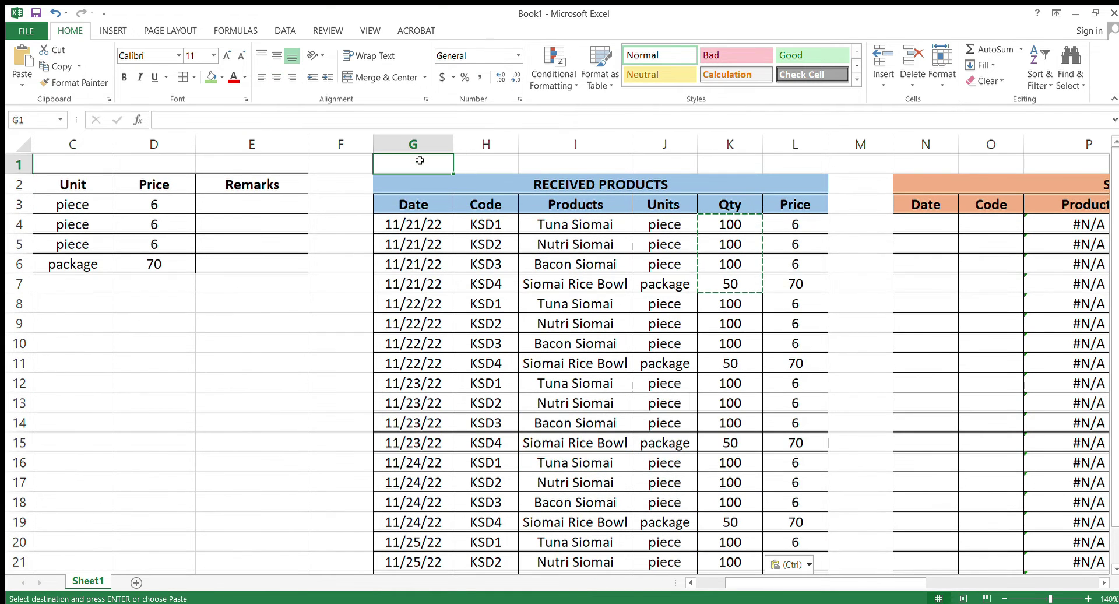
{"action": "left_click", "coordinate": [310, 121]}
{"action": "type", "text": "dAte"}
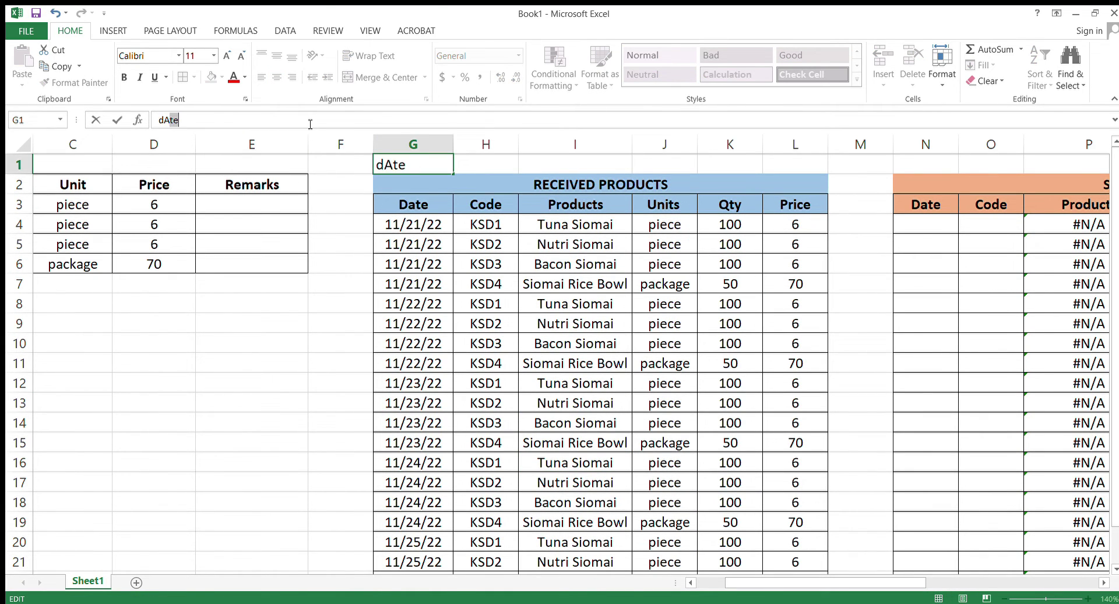
{"action": "key", "text": "BackSpace"}
{"action": "key", "text": "BackSpace"}
{"action": "key", "text": "BackSpace"}
{"action": "type", "text": "Date"}
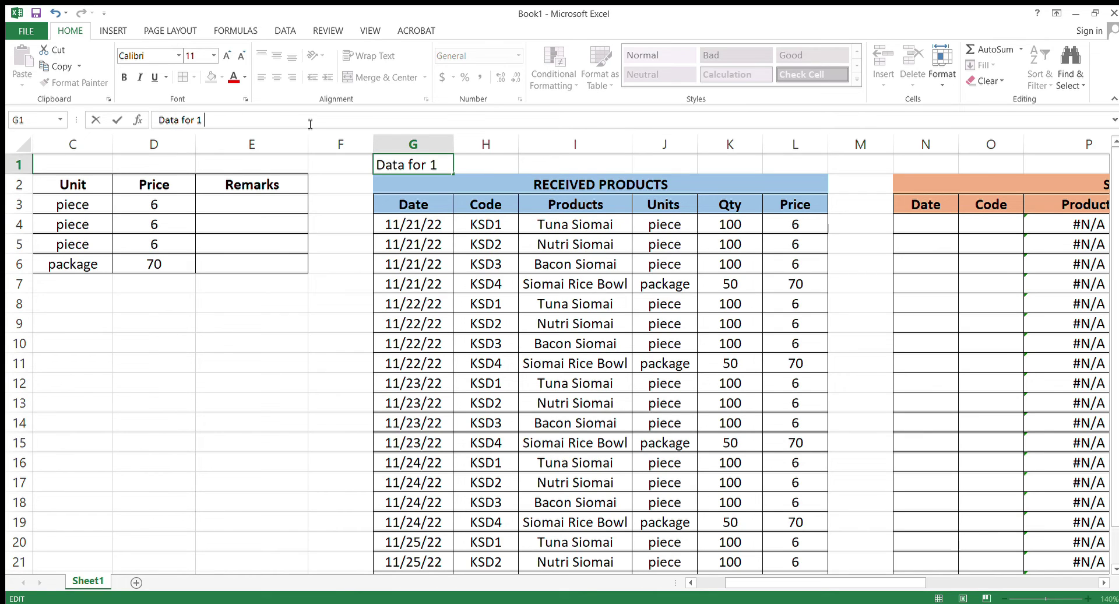
{"action": "type", "text": " week"}
{"action": "key", "text": "Return"}
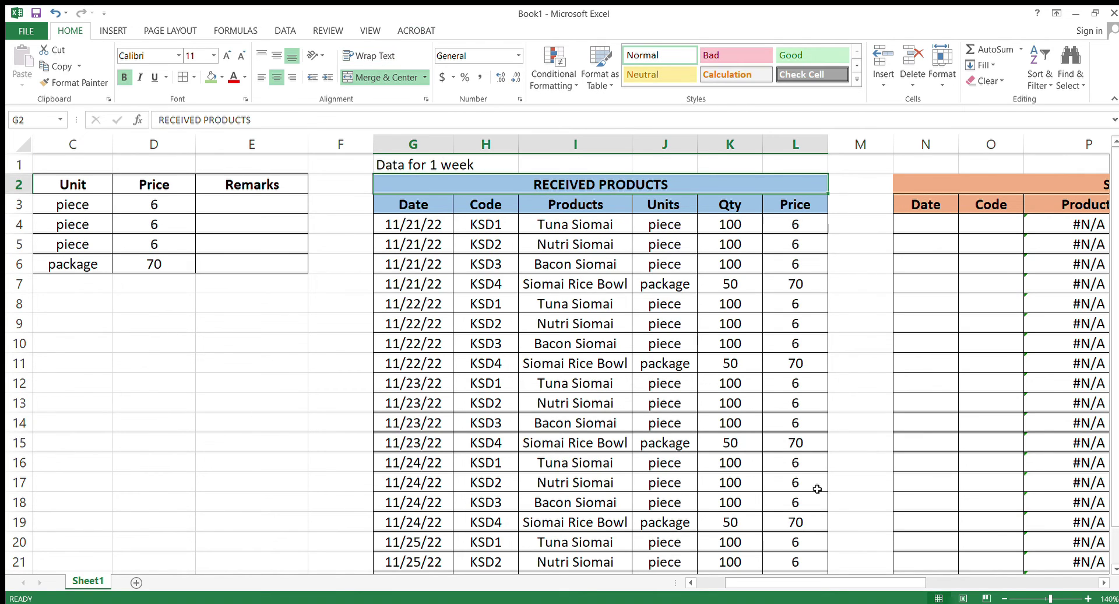
Step: Type the title 'Sales Report for the Week' in N1 above the Sales table
{"action": "left_click_drag", "start_coordinate": [834, 582], "coordinate": [912, 571]}
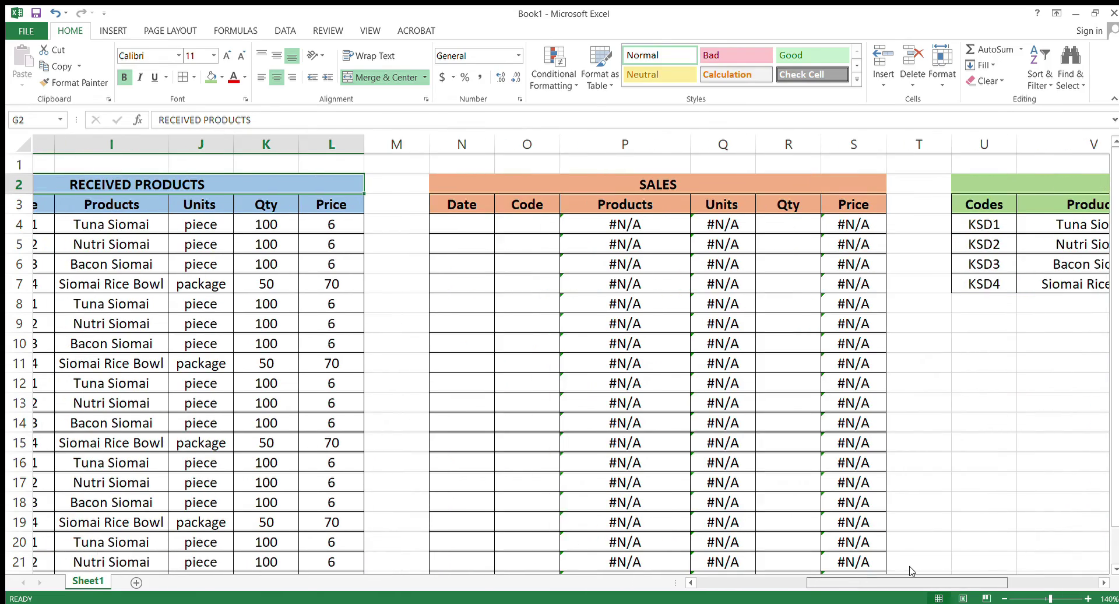
{"action": "mouse_move", "coordinate": [816, 583]}
{"action": "left_mouse_down"}
{"action": "mouse_move", "coordinate": [859, 591]}
{"action": "mouse_move", "coordinate": [800, 583]}
{"action": "left_mouse_up"}
{"action": "left_click", "coordinate": [268, 165]}
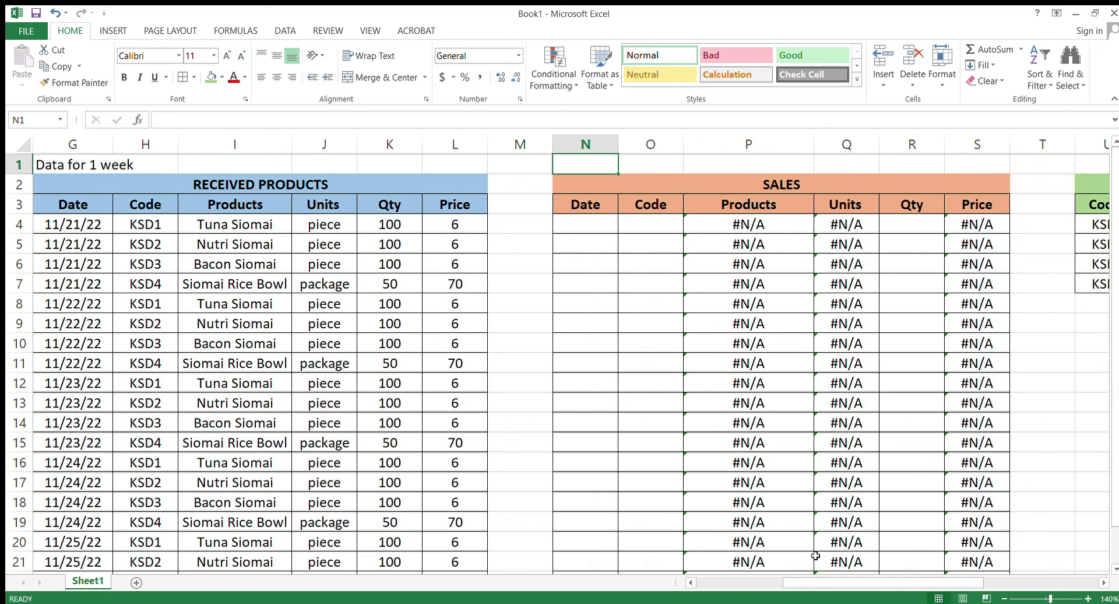
{"action": "type", "text": "Sales "}
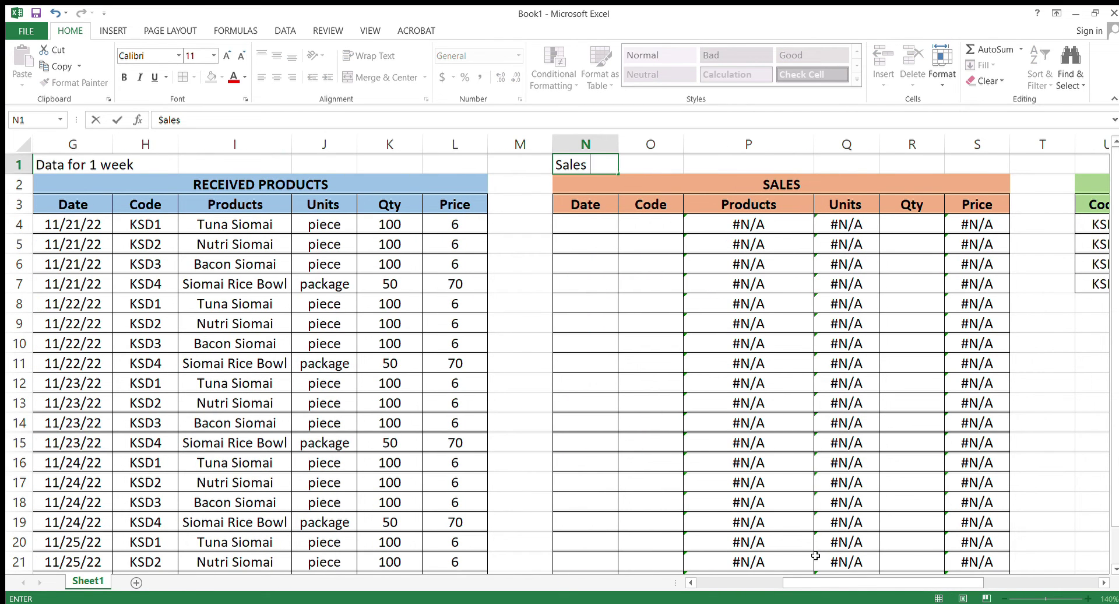
{"action": "type", "text": "Report fo"}
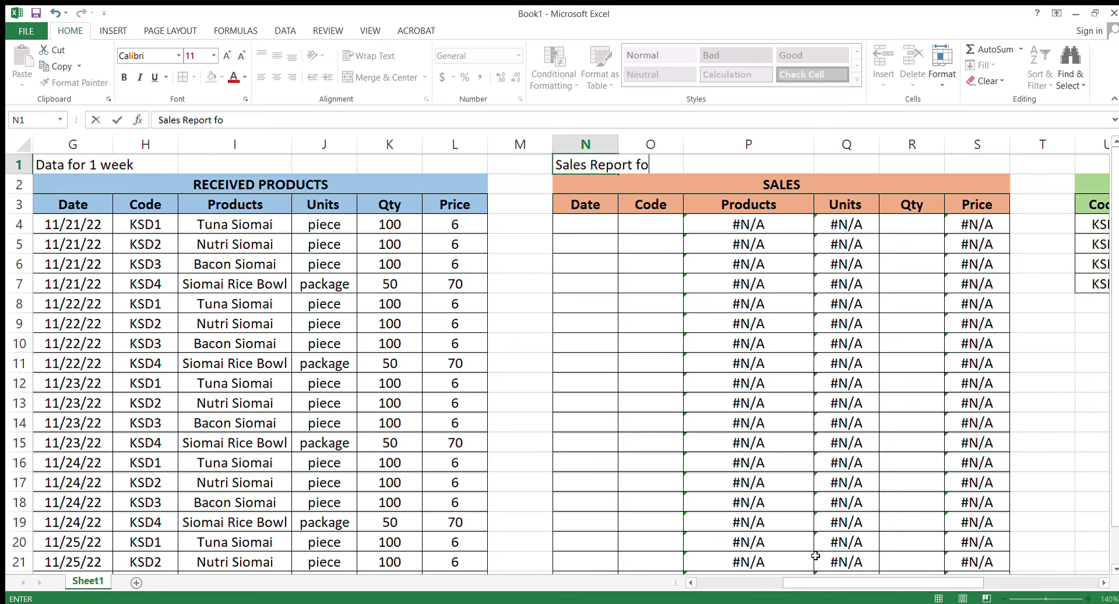
{"action": "type", "text": "r the Week"}
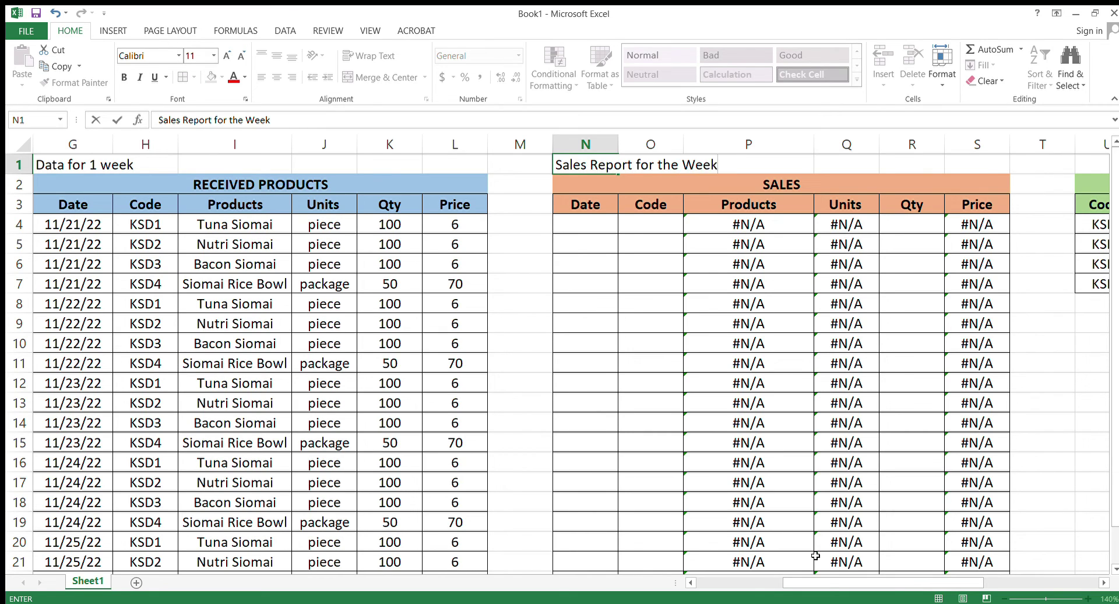
Step: Confirm the Sales title, then copy the received dates and codes G4:H23 into the Sales table at N4
{"action": "key", "text": "Return"}
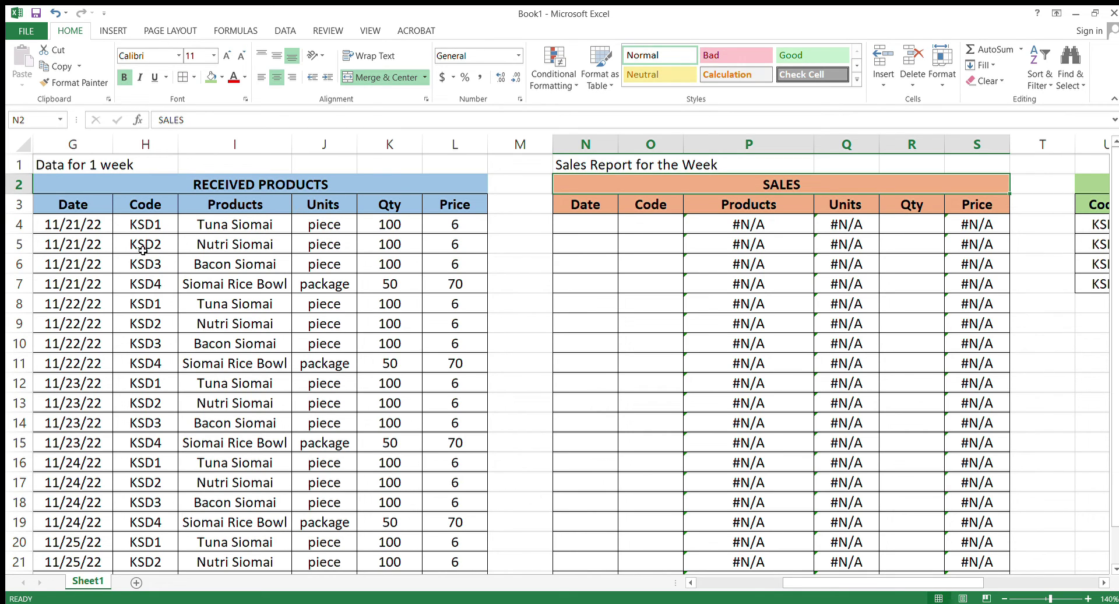
{"action": "left_click", "coordinate": [65, 224]}
{"action": "left_click_drag", "start_coordinate": [66, 223], "coordinate": [71, 543]}
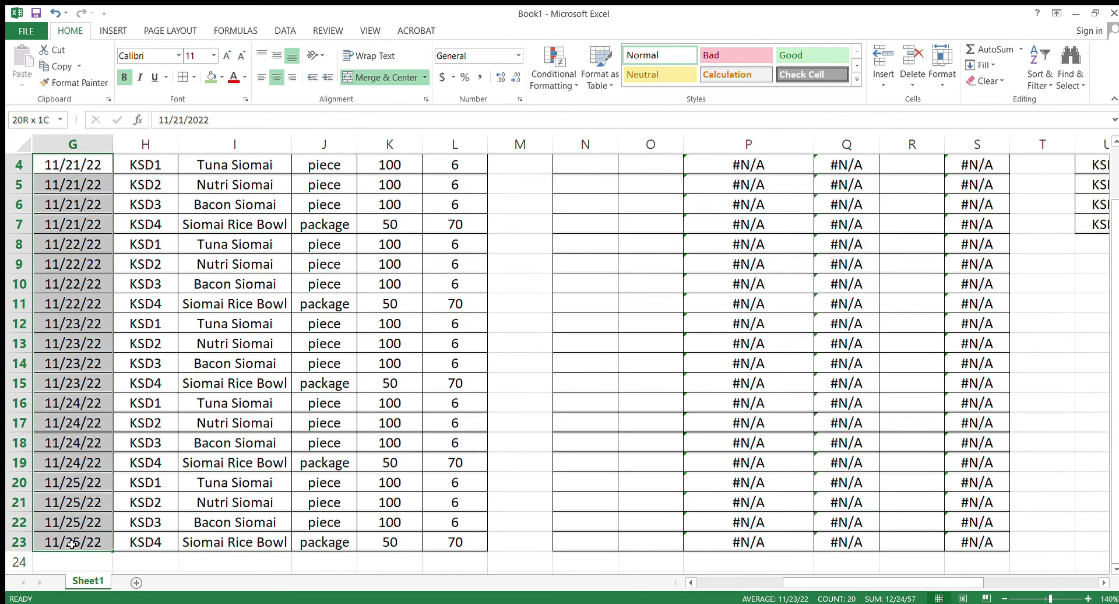
{"action": "left_click_drag", "start_coordinate": [117, 538], "coordinate": [134, 539]}
{"action": "key", "text": "ctrl+c"}
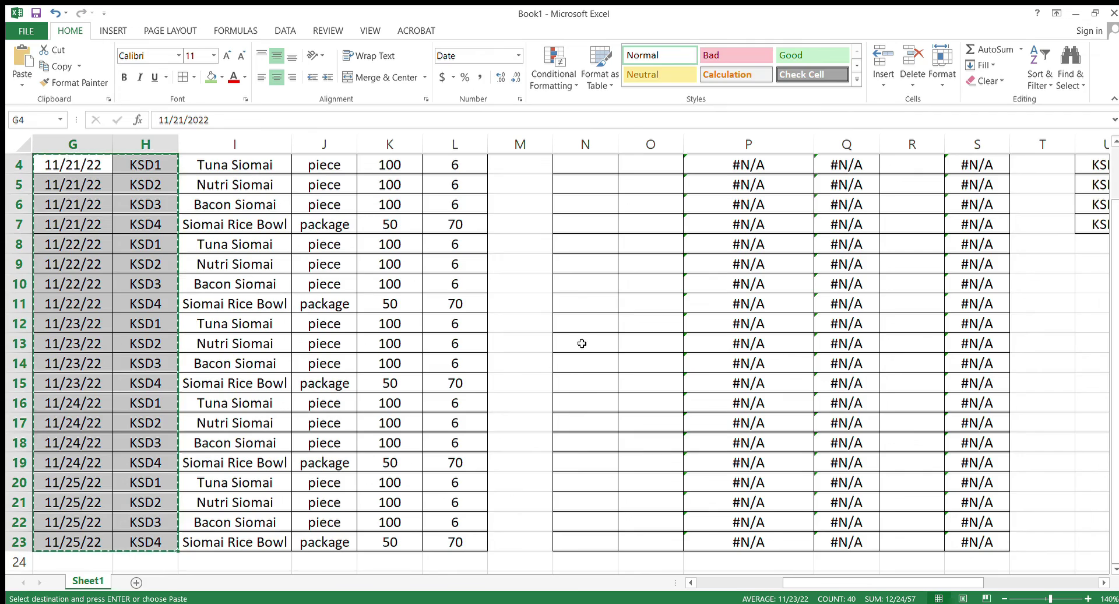
{"action": "scroll", "coordinate": [593, 271], "scroll_direction": "up", "scroll_amount": 1}
{"action": "left_click", "coordinate": [585, 229]}
{"action": "key", "text": "ctrl+v"}
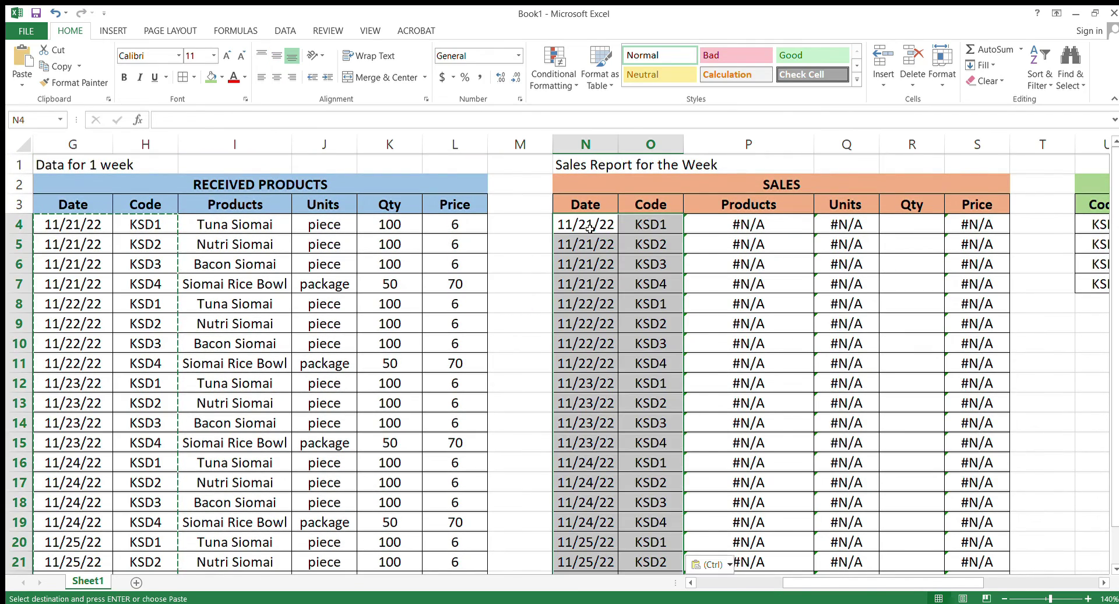
{"action": "scroll", "coordinate": [590, 229], "scroll_direction": "down", "scroll_amount": 2}
{"action": "scroll", "coordinate": [590, 229], "scroll_direction": "up", "scroll_amount": 2}
{"action": "left_click", "coordinate": [590, 229]}
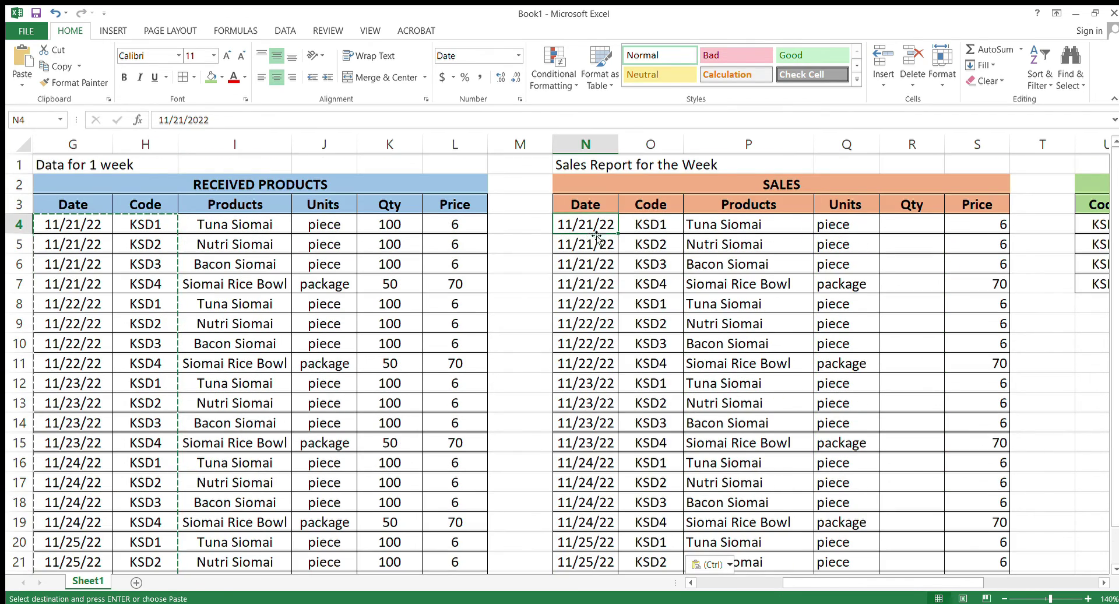
Step: Widen the Sales Date column and center the products, units and prices in P4:S23
{"action": "left_click_drag", "start_coordinate": [618, 139], "coordinate": [641, 140]}
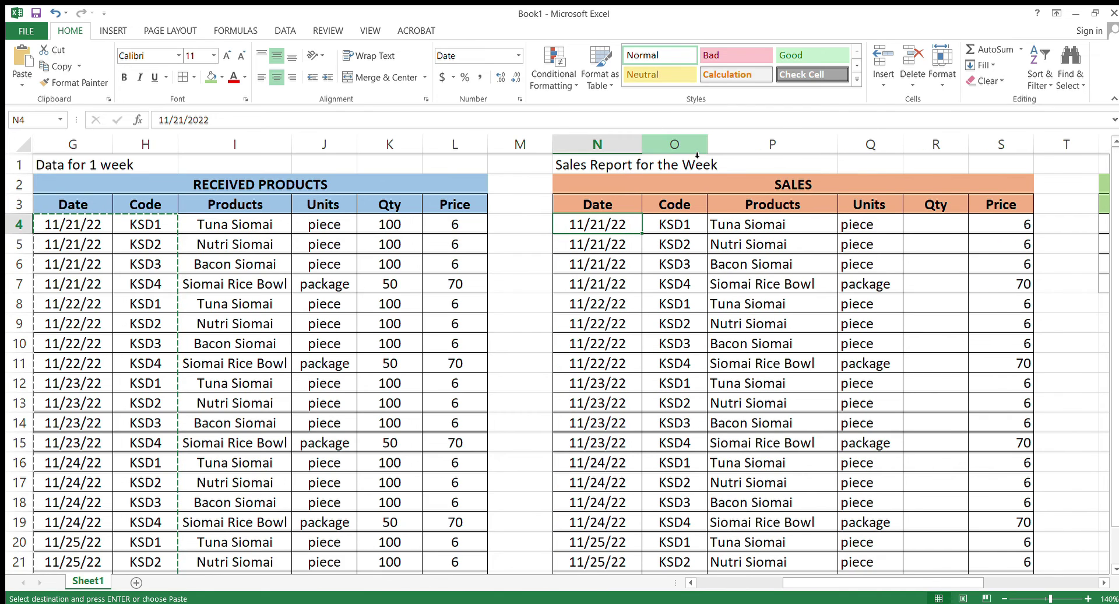
{"action": "left_click_drag", "start_coordinate": [706, 224], "coordinate": [985, 560]}
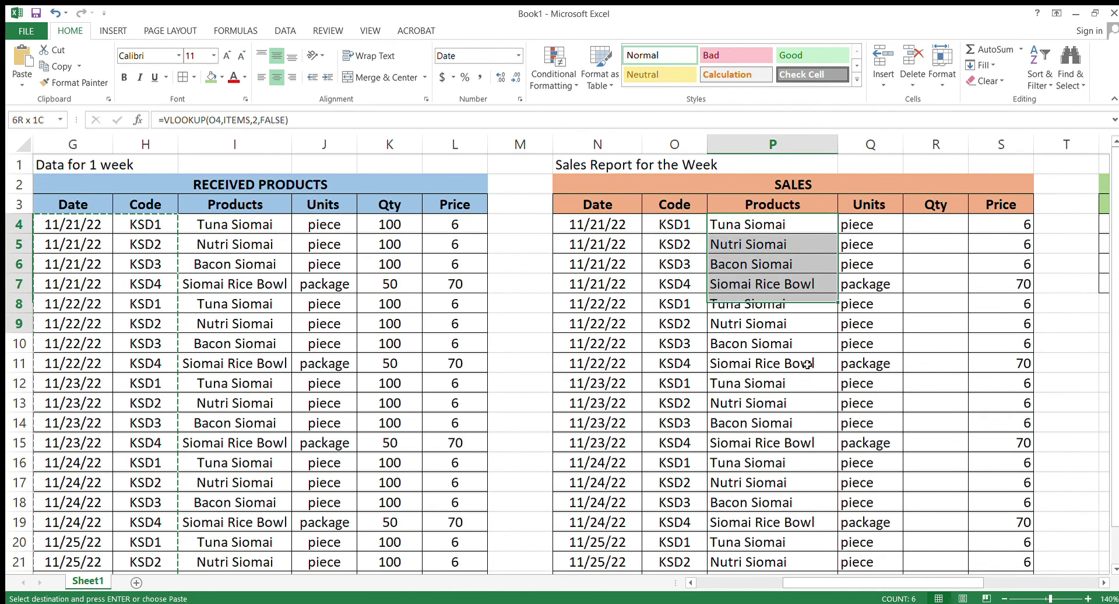
{"action": "left_click", "coordinate": [277, 77]}
{"action": "left_click", "coordinate": [272, 56]}
{"action": "left_click", "coordinate": [892, 352]}
{"action": "scroll", "coordinate": [891, 353], "scroll_direction": "up", "scroll_amount": 1}
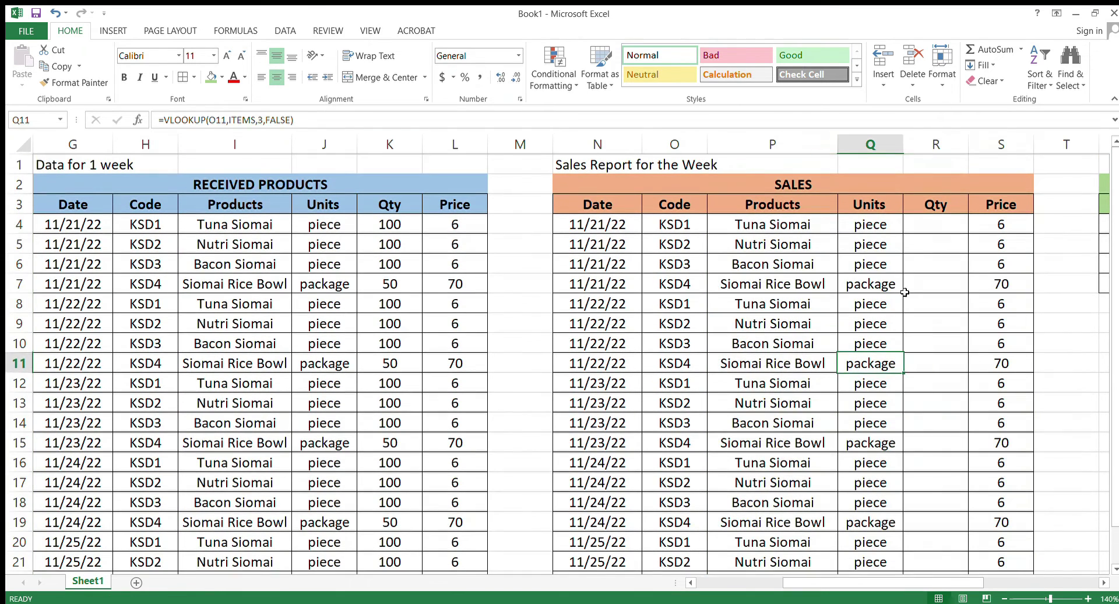
{"action": "left_click", "coordinate": [917, 221]}
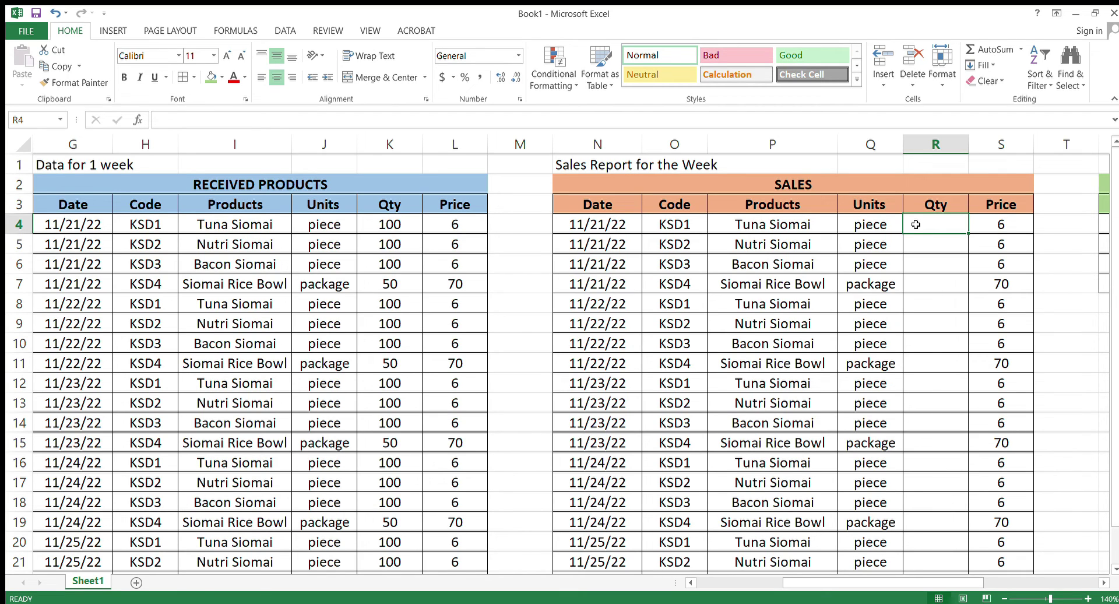
Step: Enter the first two days' sold quantities: 92, 57, 74, 50, then 88, 43, 57, 45
{"action": "type", "text": "92"}
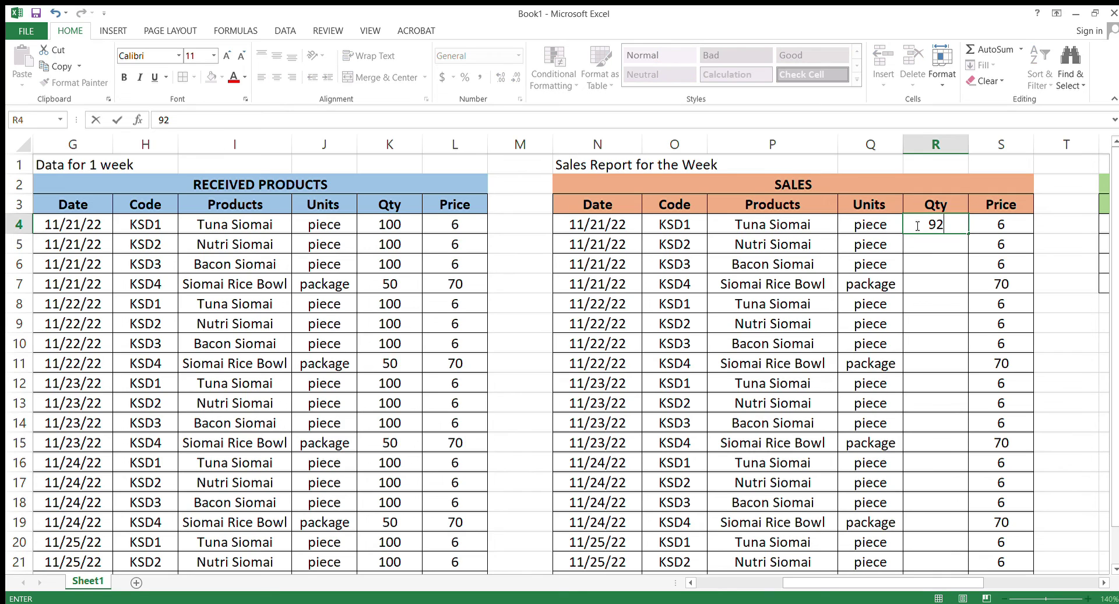
{"action": "key", "text": "Return"}
{"action": "type", "text": "57"}
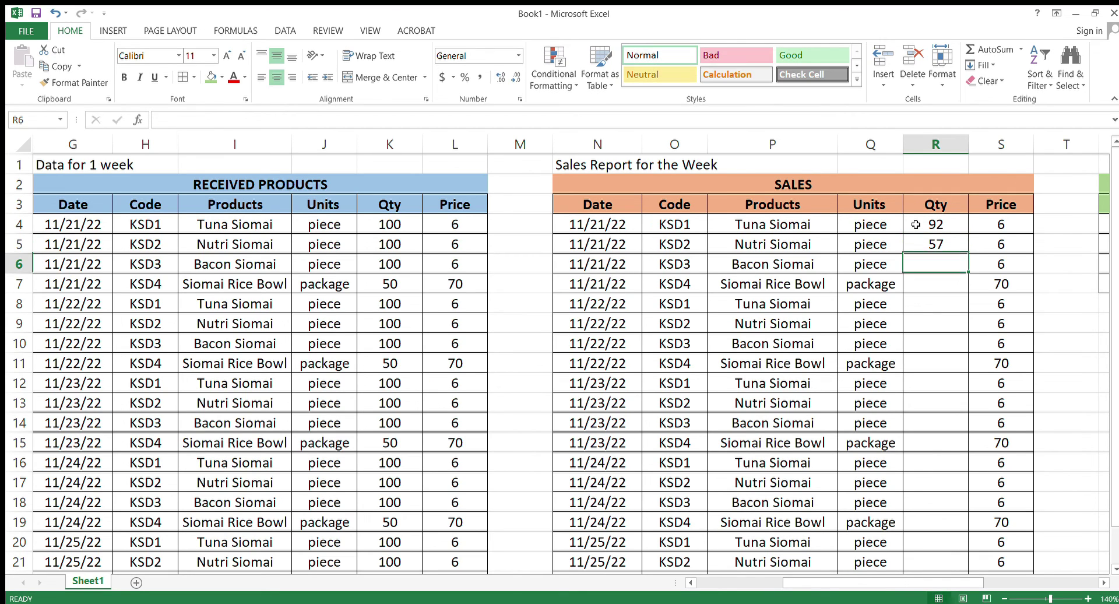
{"action": "key", "text": "Return"}
{"action": "type", "text": "74"}
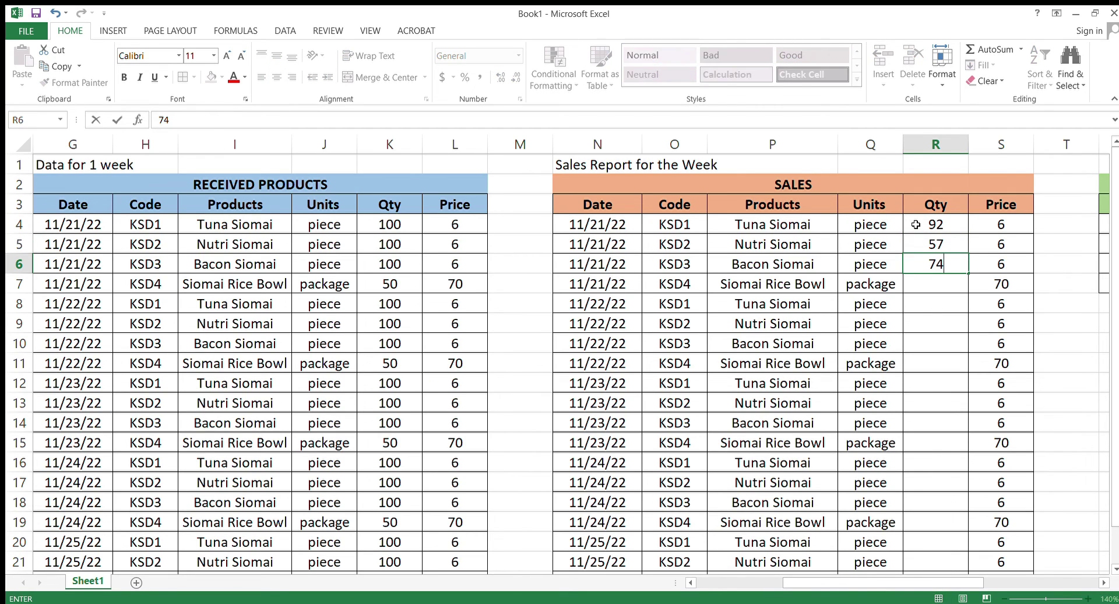
{"action": "key", "text": "Return"}
{"action": "type", "text": "50"}
{"action": "key", "text": "Return"}
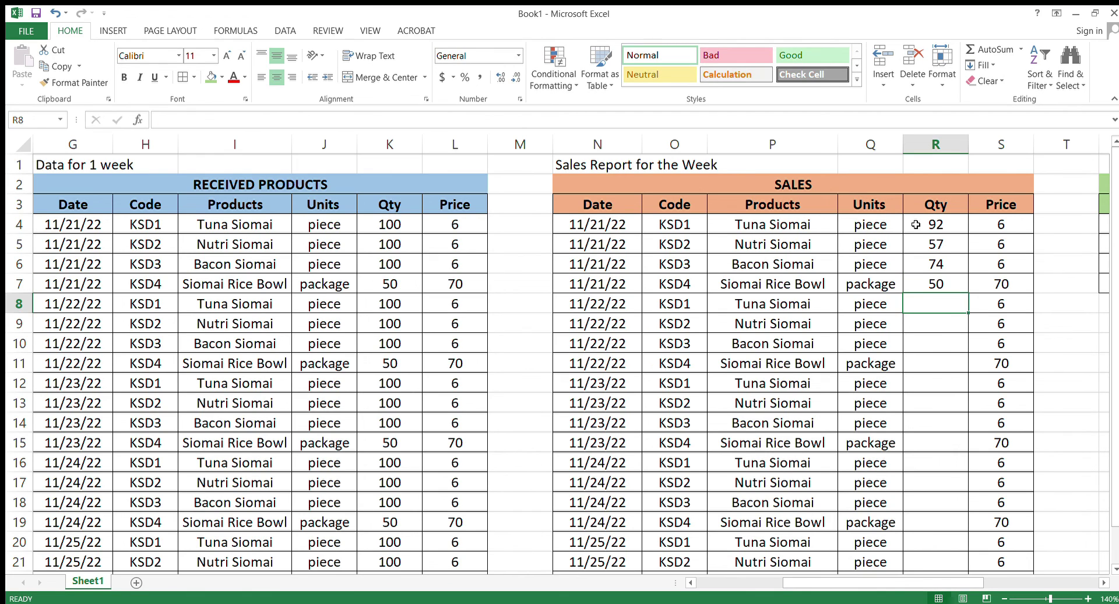
{"action": "type", "text": "88"}
{"action": "key", "text": "Return"}
{"action": "type", "text": "43"}
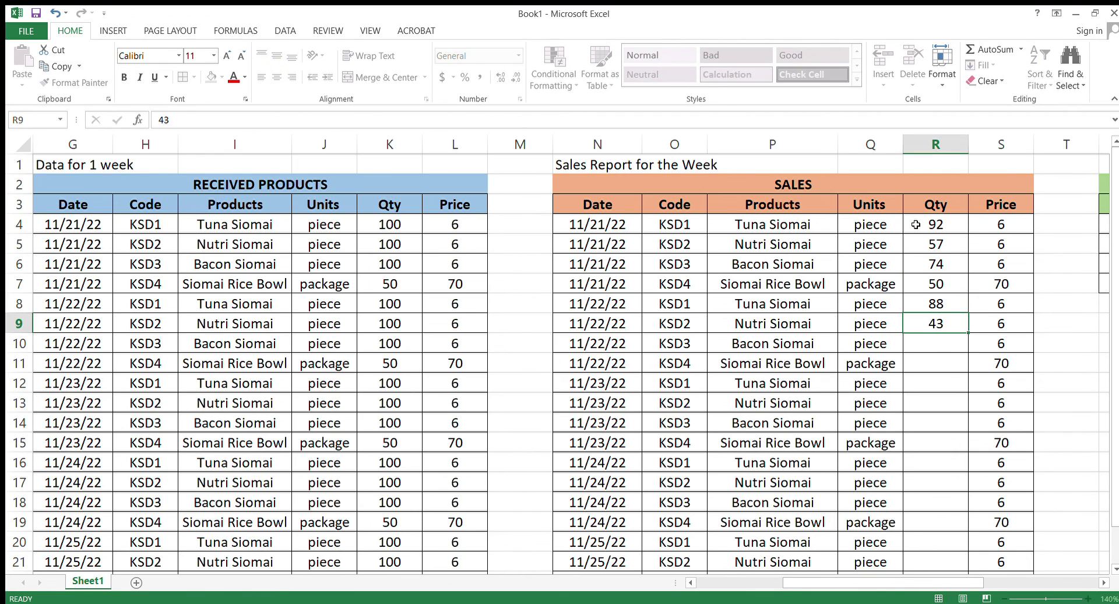
{"action": "key", "text": "Return"}
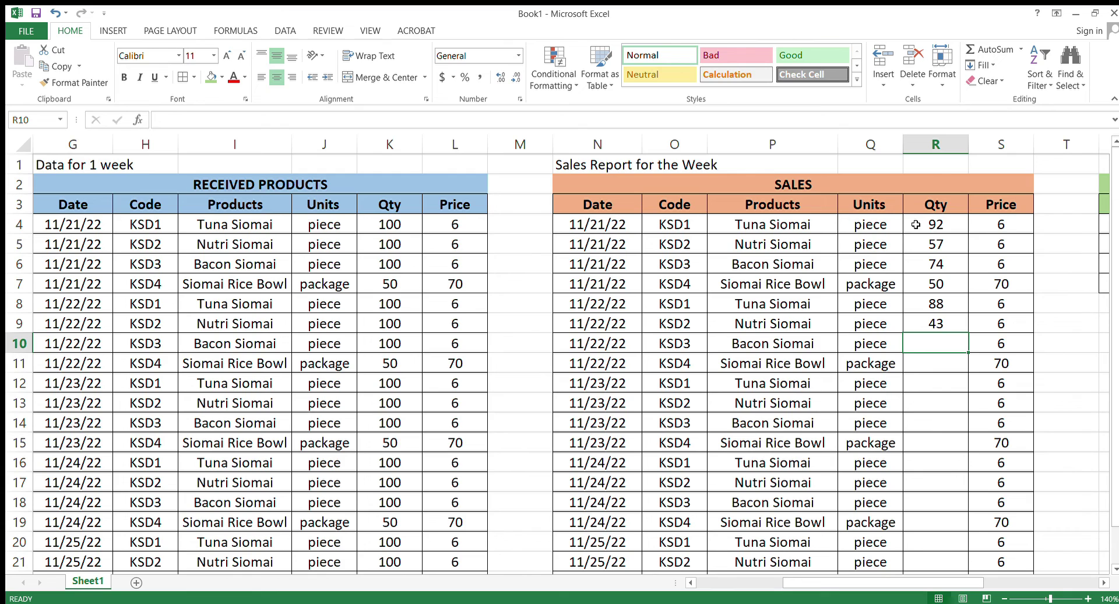
{"action": "type", "text": "57"}
{"action": "key", "text": "Return"}
{"action": "type", "text": "4"}
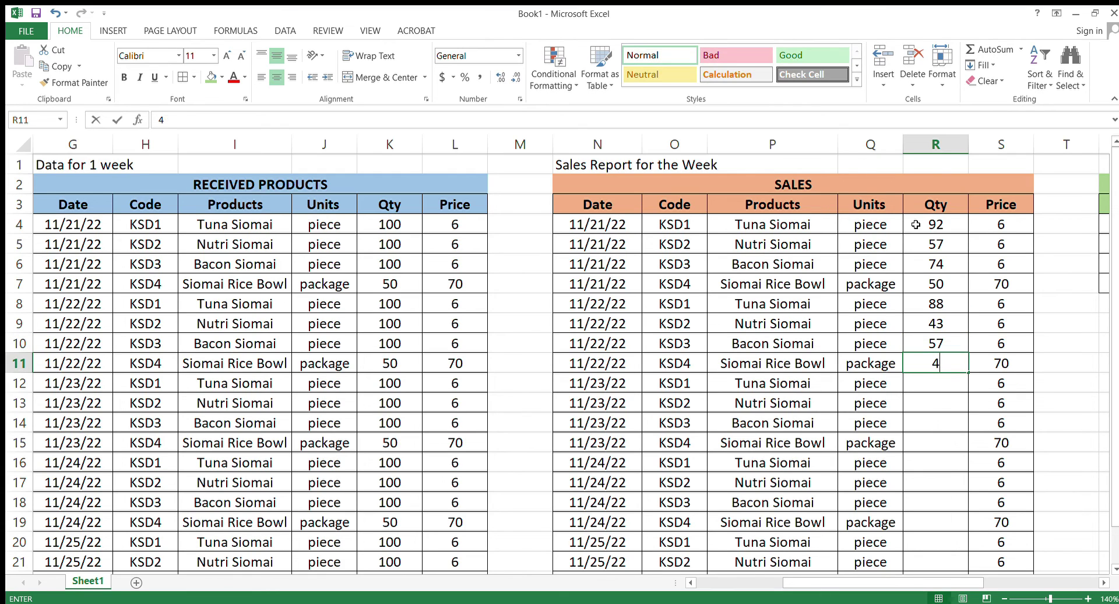
{"action": "type", "text": "5"}
{"action": "key", "text": "Return"}
Step: Enter the next days' sold quantities: 90, 45, 52, then 95, 60, 78, 50
{"action": "type", "text": "90"}
{"action": "key", "text": "Return"}
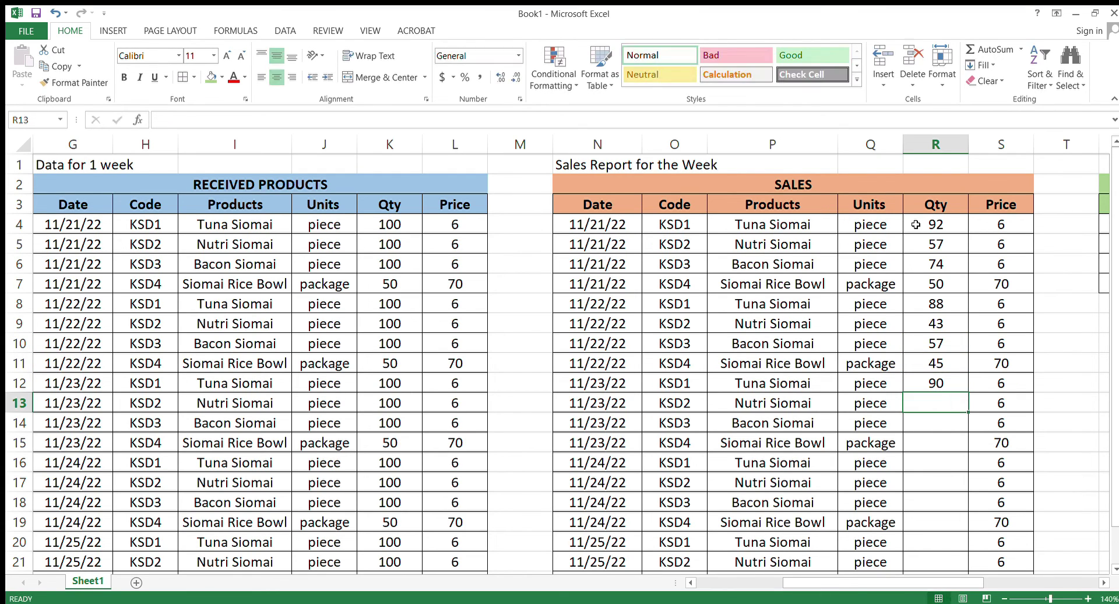
{"action": "type", "text": "45"}
{"action": "key", "text": "Return"}
{"action": "type", "text": "52"}
{"action": "key", "text": "Return"}
{"action": "type", "text": "40"}
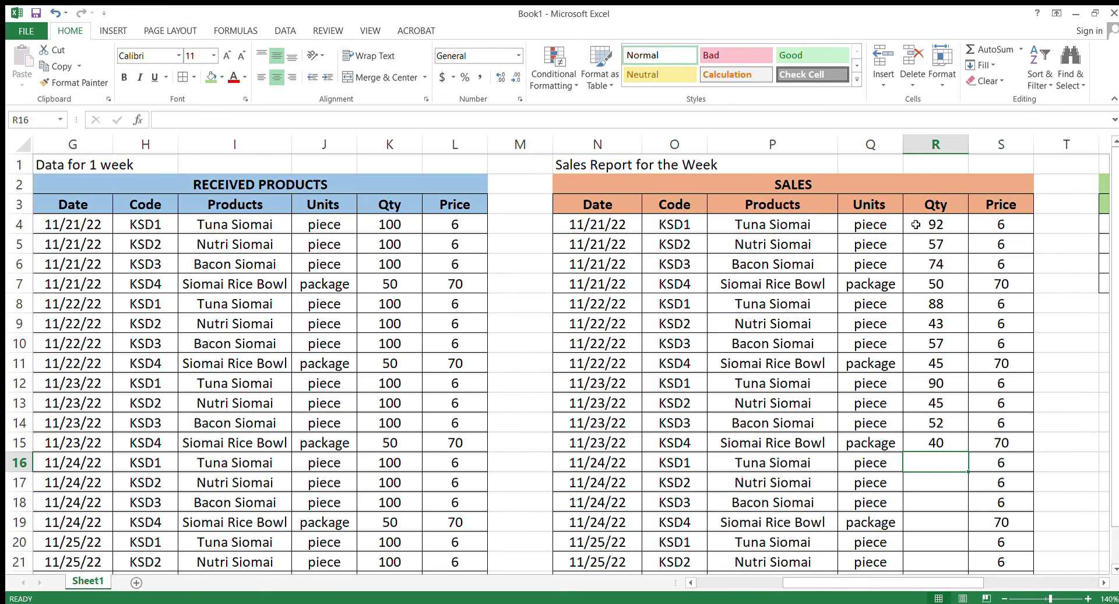
{"action": "type", "text": "95"}
{"action": "key", "text": "Return"}
{"action": "type", "text": "60"}
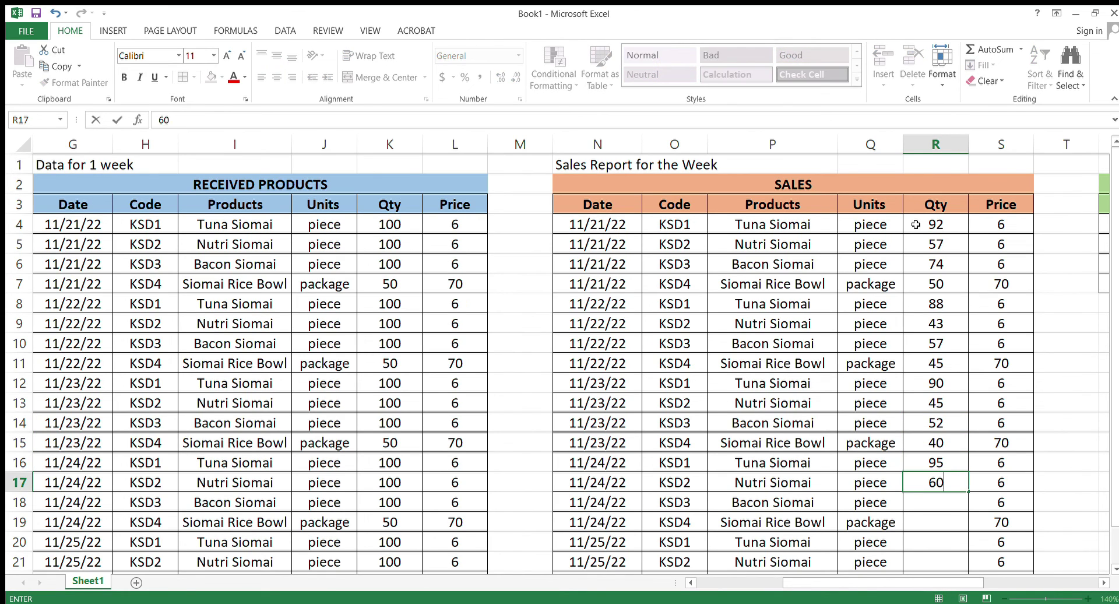
{"action": "key", "text": "Return"}
{"action": "type", "text": "4"}
{"action": "key", "text": "BackSpace"}
{"action": "type", "text": "78"}
{"action": "key", "text": "Return"}
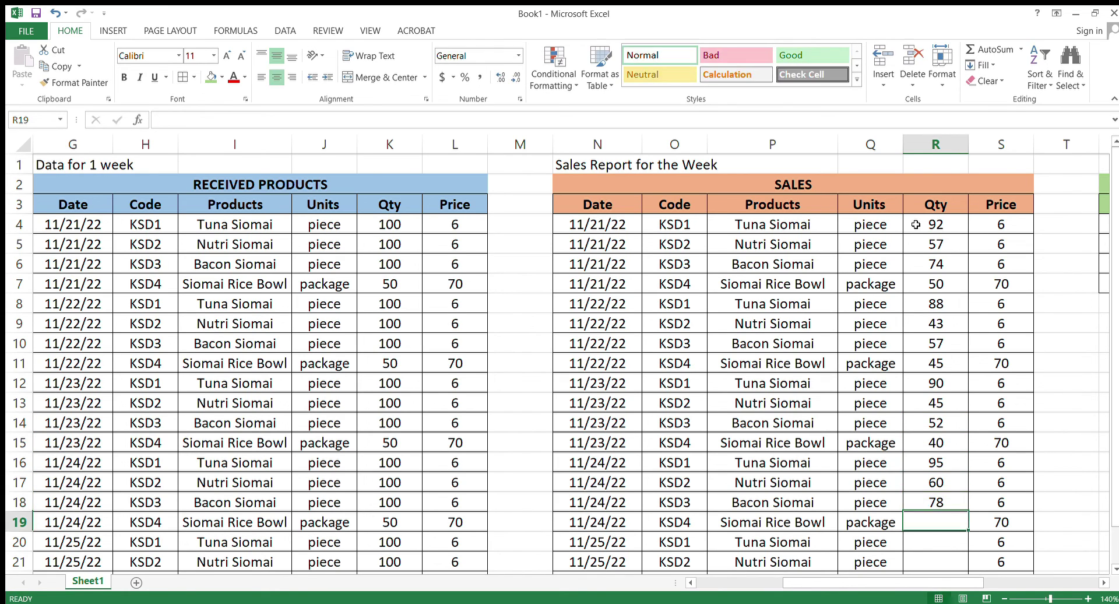
{"action": "type", "text": "50"}
{"action": "key", "text": "Return"}
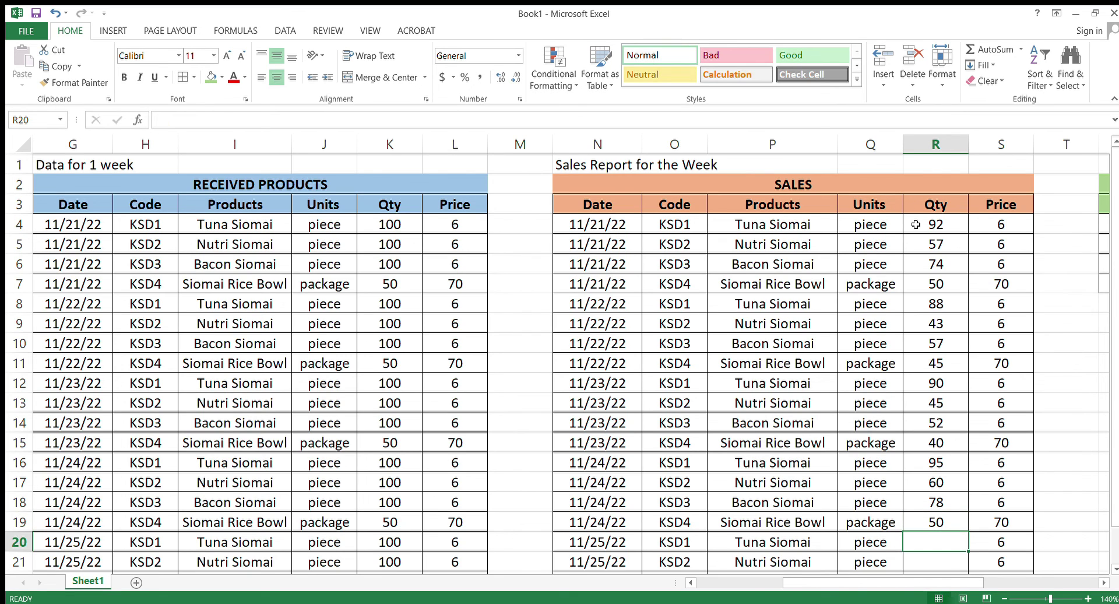
Step: Enter the last day's sold quantities: 95, 80, 62 and 47
{"action": "scroll", "coordinate": [915, 225], "scroll_direction": "down", "scroll_amount": 3}
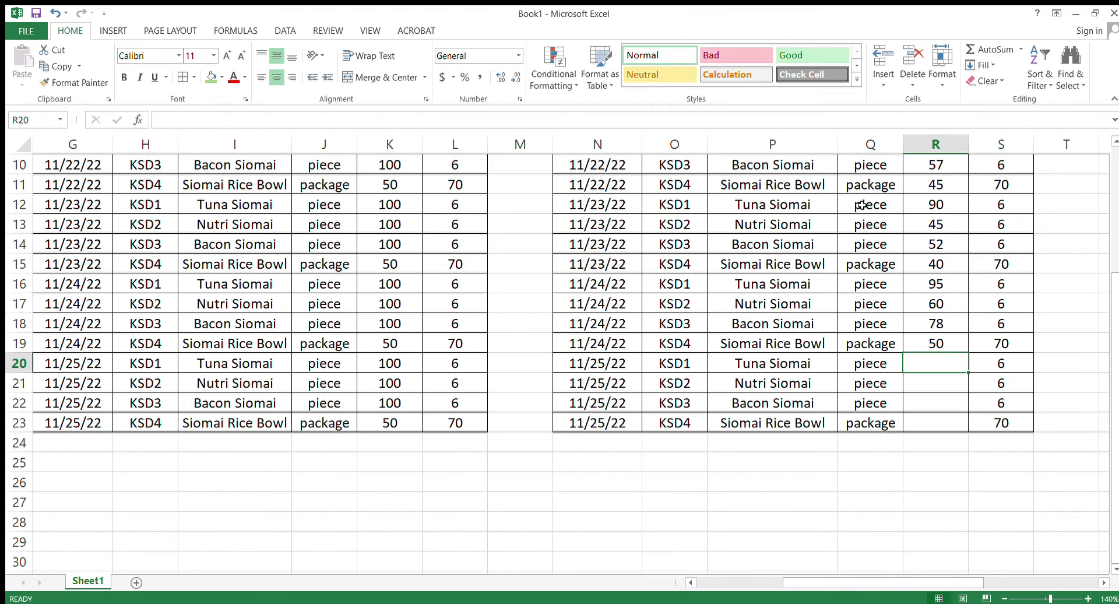
{"action": "type", "text": "9"}
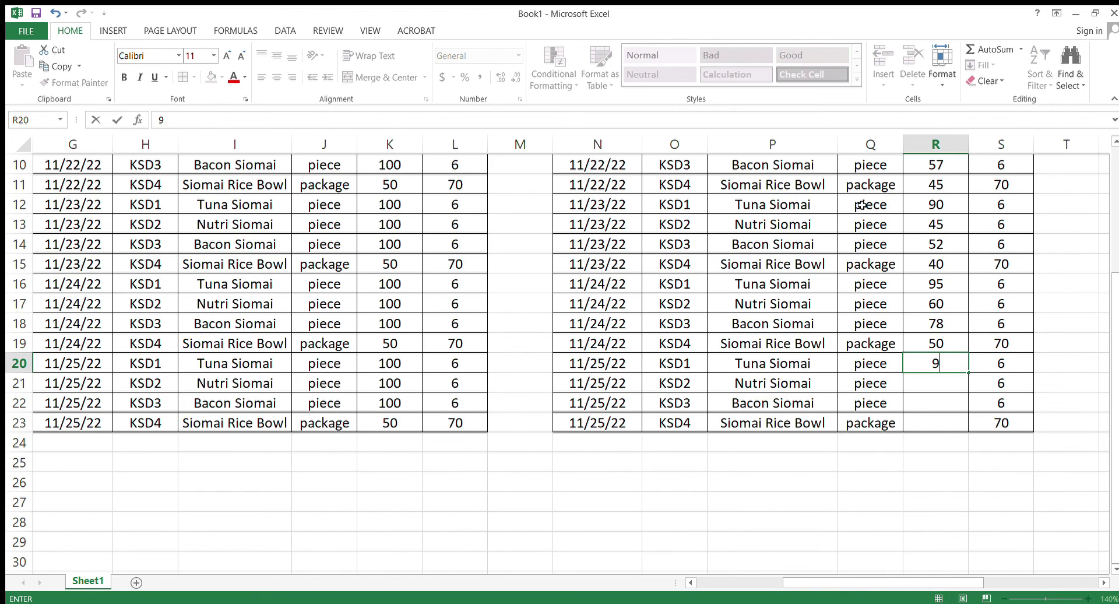
{"action": "type", "text": "5"}
{"action": "key", "text": "Return"}
{"action": "type", "text": "80"}
{"action": "key", "text": "Return"}
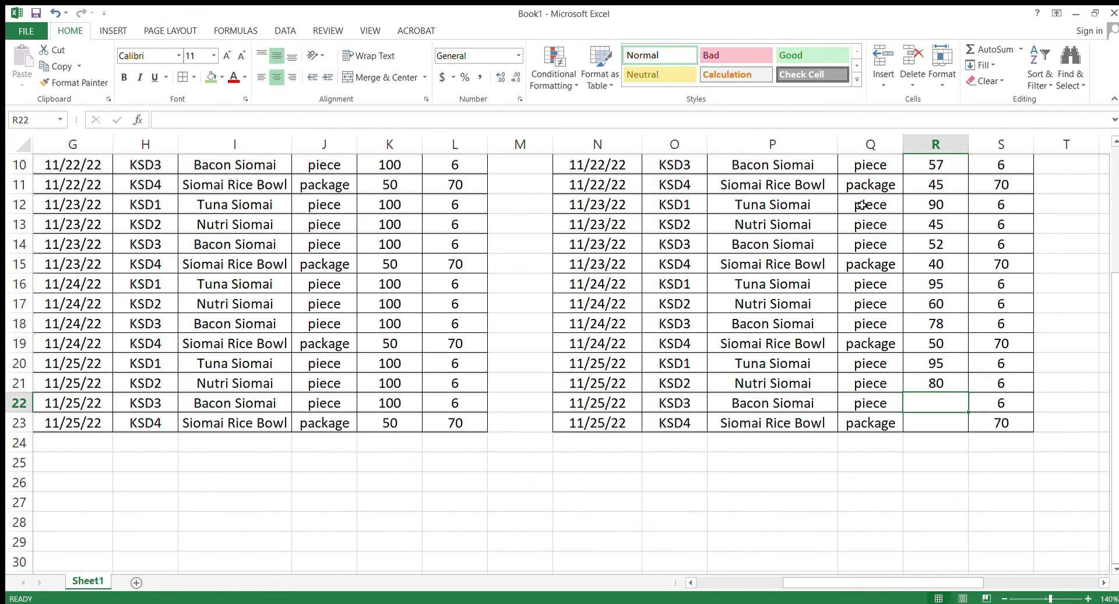
{"action": "type", "text": "62"}
{"action": "key", "text": "Return"}
{"action": "type", "text": "47"}
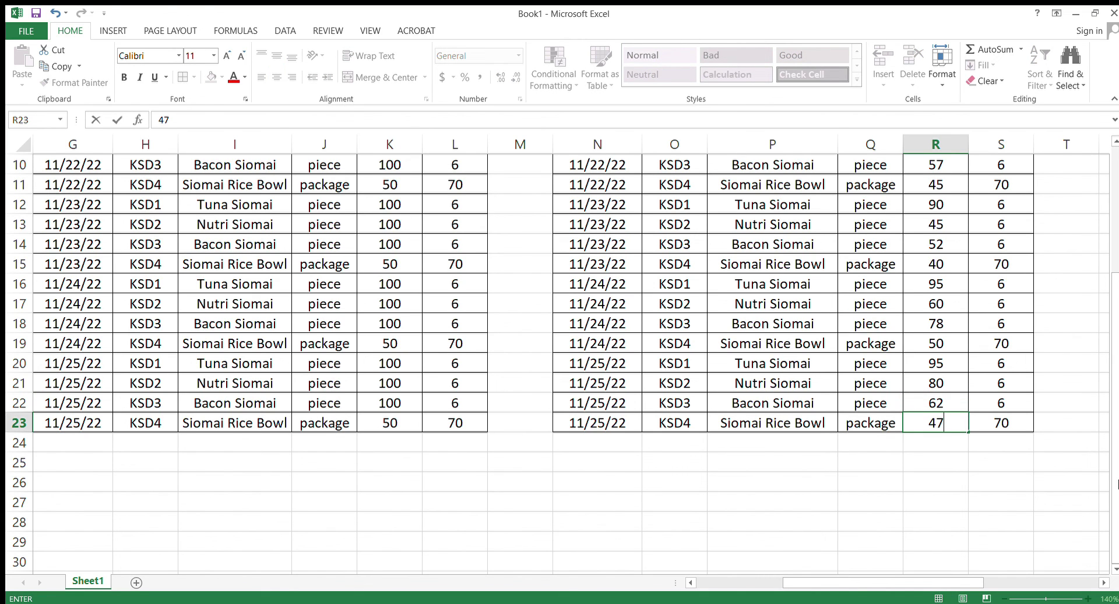
{"action": "left_click", "coordinate": [938, 475]}
{"action": "scroll", "coordinate": [938, 475], "scroll_direction": "up", "scroll_amount": 3}
Step: Apply Comma Style with zero decimals to the four Stocks Inventory Total values
{"action": "left_click_drag", "start_coordinate": [817, 582], "coordinate": [959, 599]}
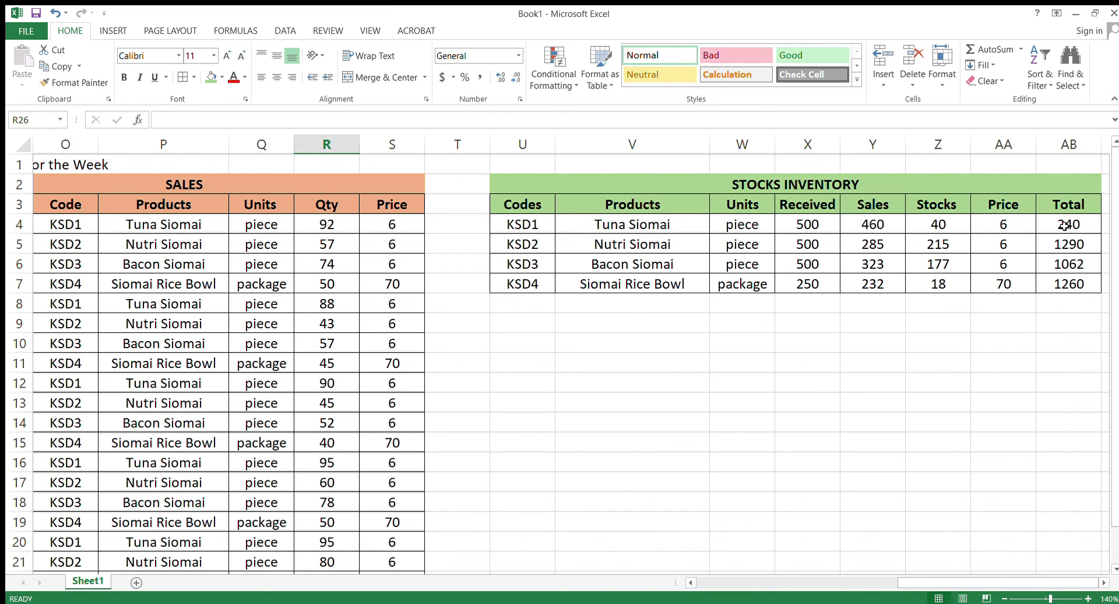
{"action": "left_click_drag", "start_coordinate": [1064, 225], "coordinate": [1068, 284]}
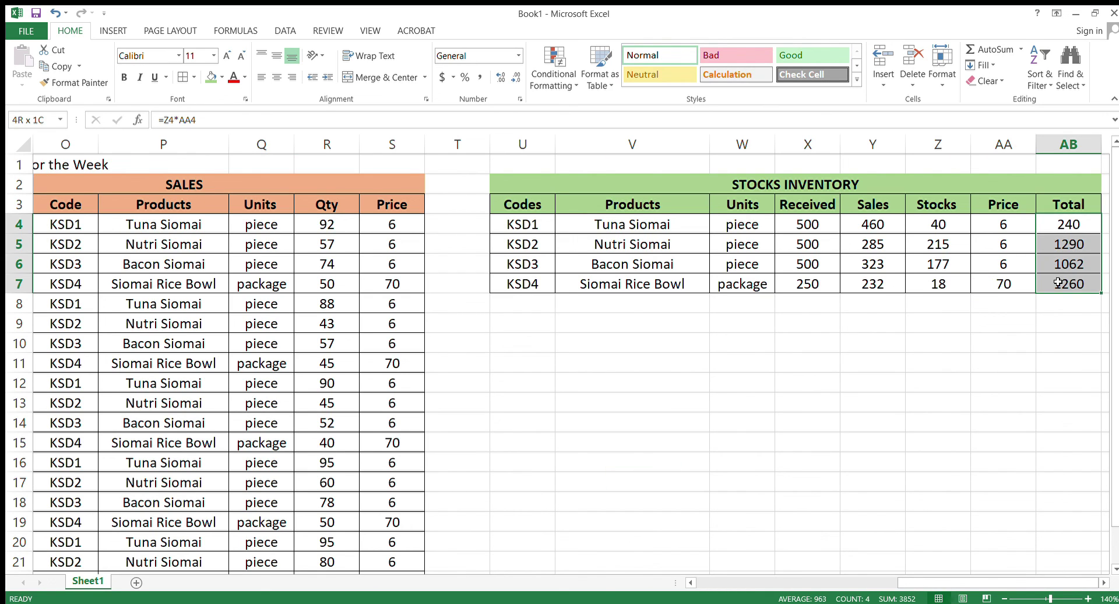
{"action": "left_click", "coordinate": [479, 78]}
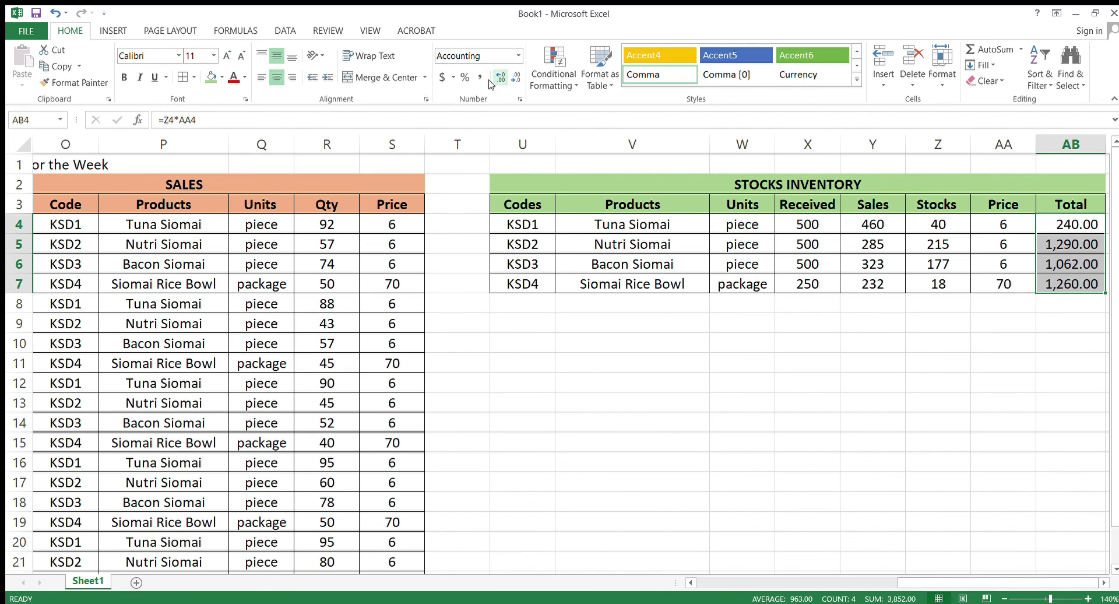
{"action": "left_click", "coordinate": [515, 78]}
{"action": "left_click", "coordinate": [515, 77]}
{"action": "left_click", "coordinate": [1019, 337]}
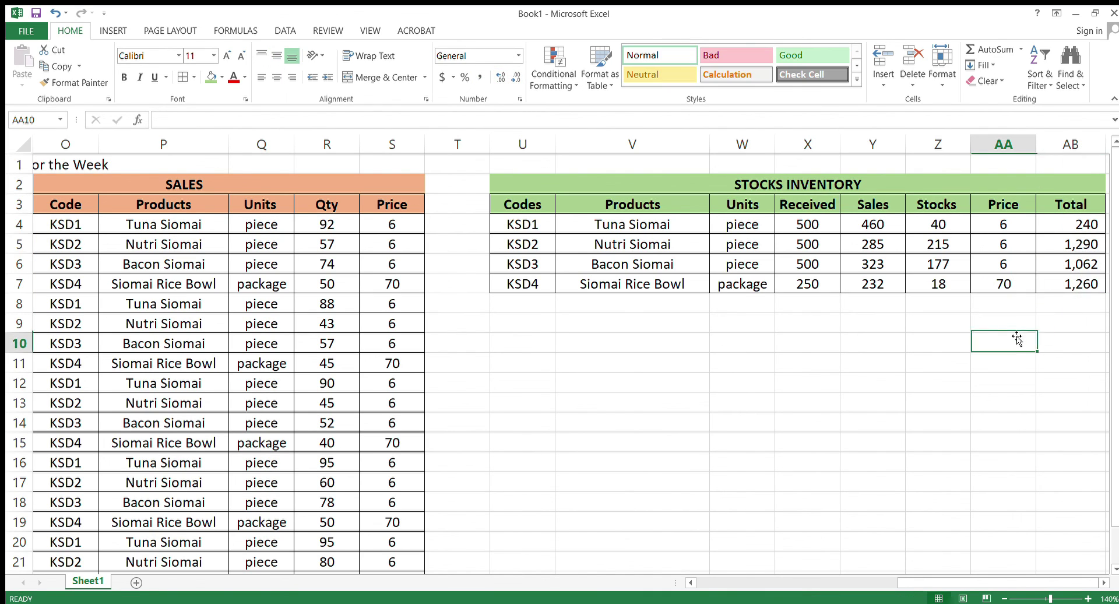
{"action": "left_click_drag", "start_coordinate": [1057, 224], "coordinate": [1068, 284]}
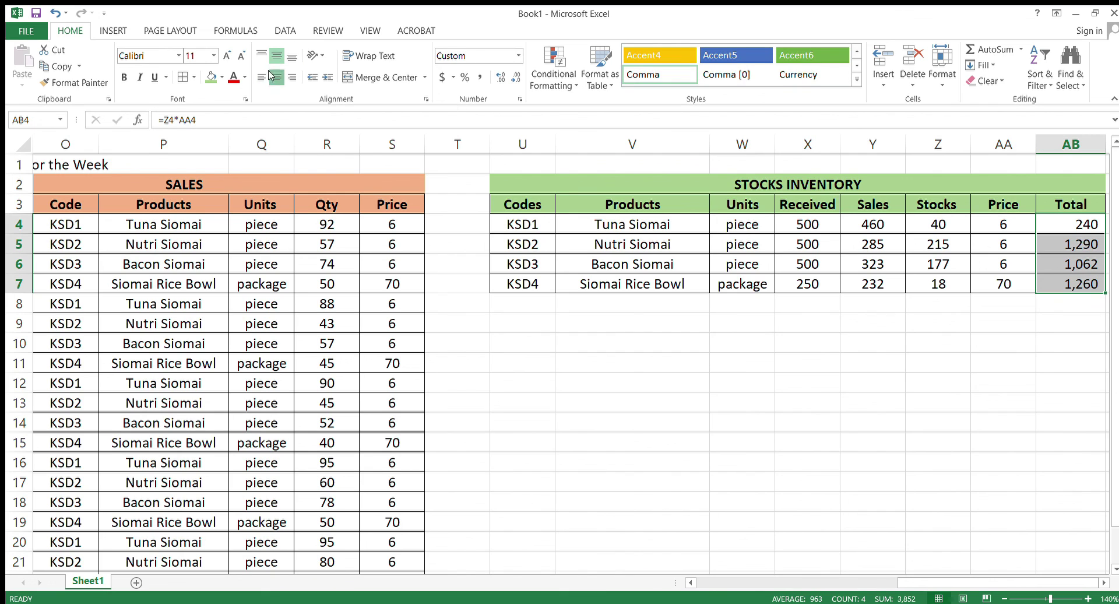
{"action": "left_click", "coordinate": [873, 362]}
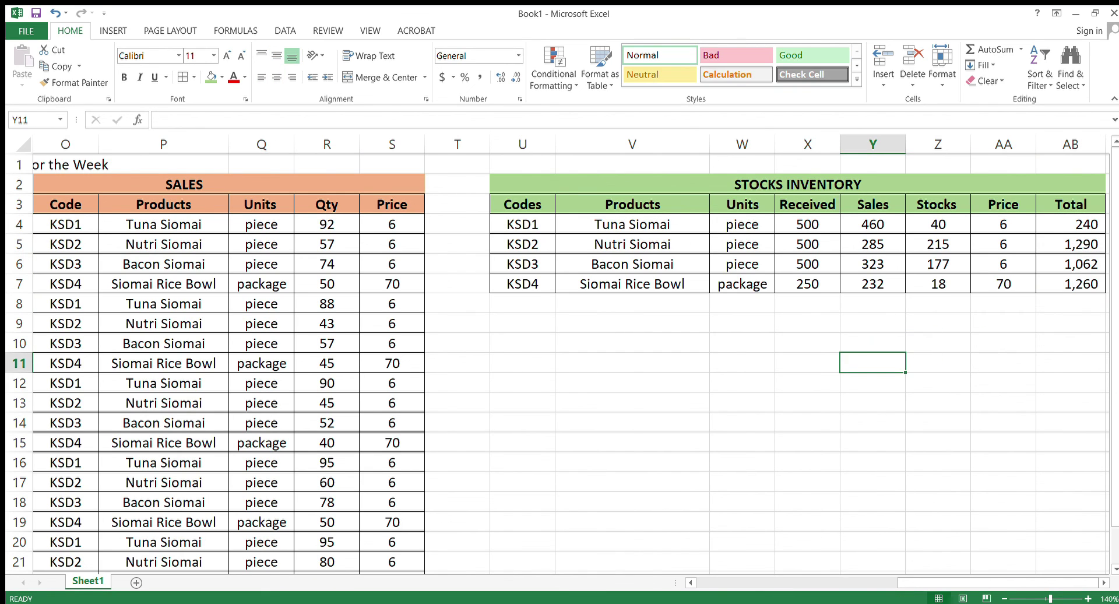
{"action": "left_click", "coordinate": [1061, 481]}
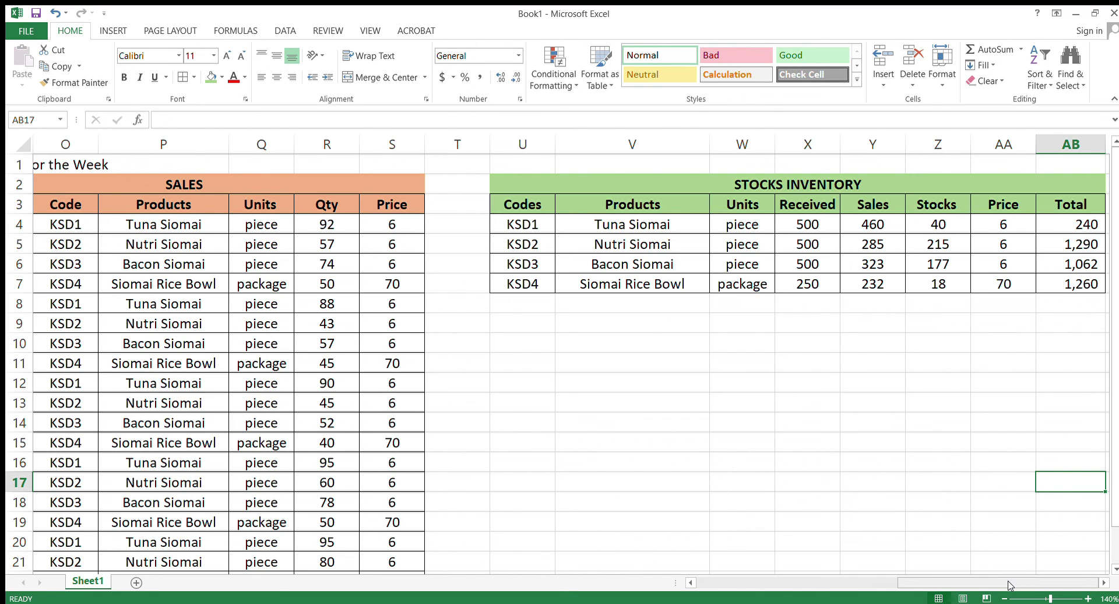
Step: Change the unit for Tuna, Nutri and Bacon Siomai to 'pc' in C3:C5, then check the linked tables
{"action": "scroll", "coordinate": [559, 350], "scroll_direction": "left", "scroll_amount": 5}
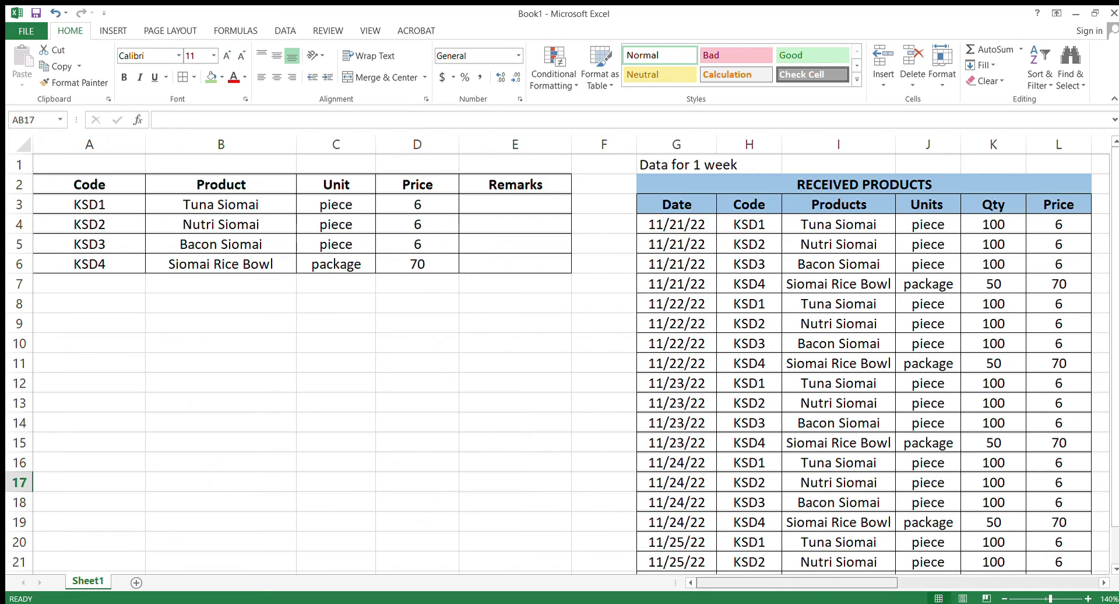
{"action": "left_click", "coordinate": [330, 212]}
{"action": "type", "text": "p"}
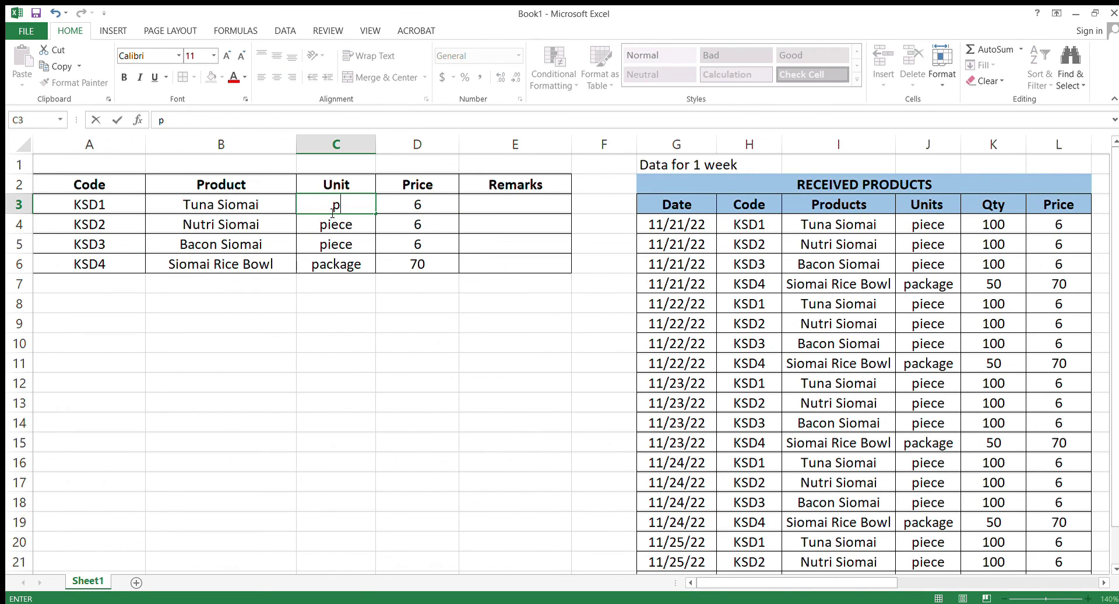
{"action": "type", "text": "c"}
{"action": "key", "text": "Return"}
{"action": "left_click", "coordinate": [340, 209]}
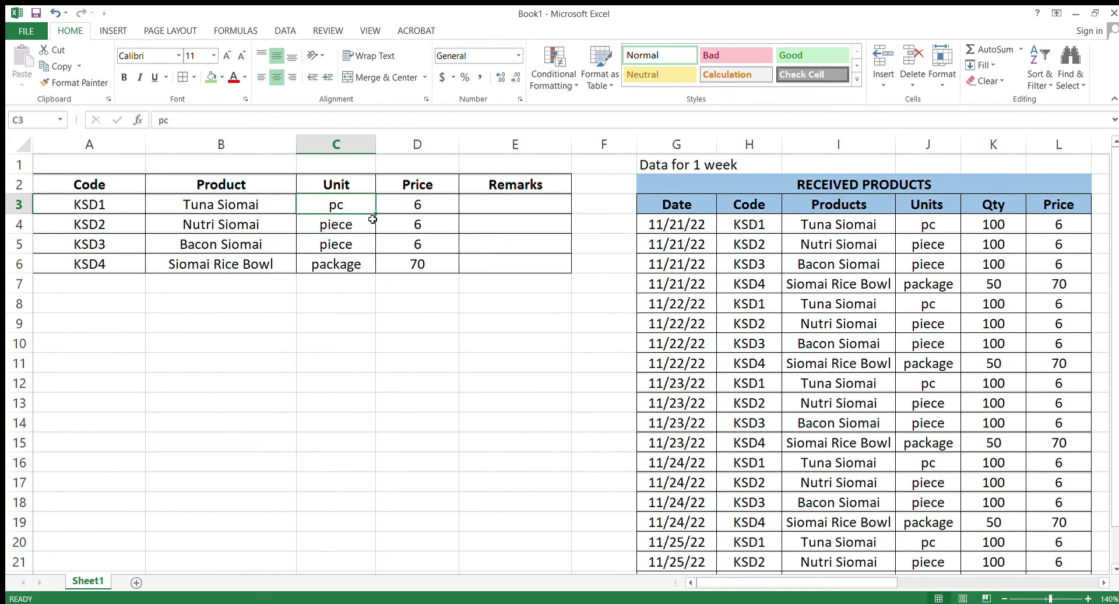
{"action": "left_click_drag", "start_coordinate": [375, 216], "coordinate": [366, 273]}
{"action": "left_click", "coordinate": [336, 343]}
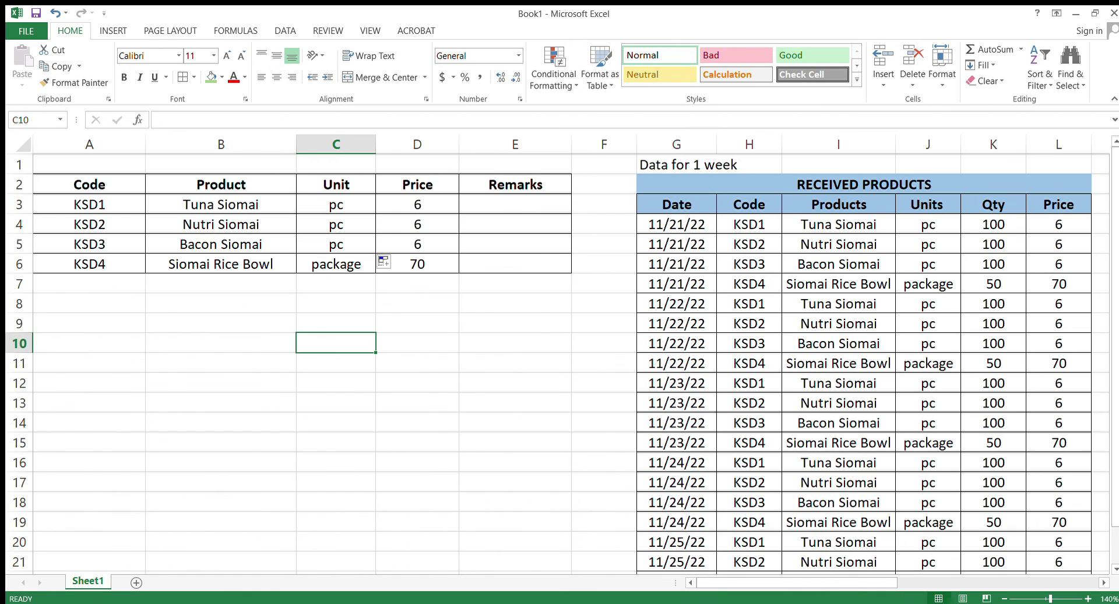
{"action": "left_click_drag", "start_coordinate": [847, 582], "coordinate": [1089, 577]}
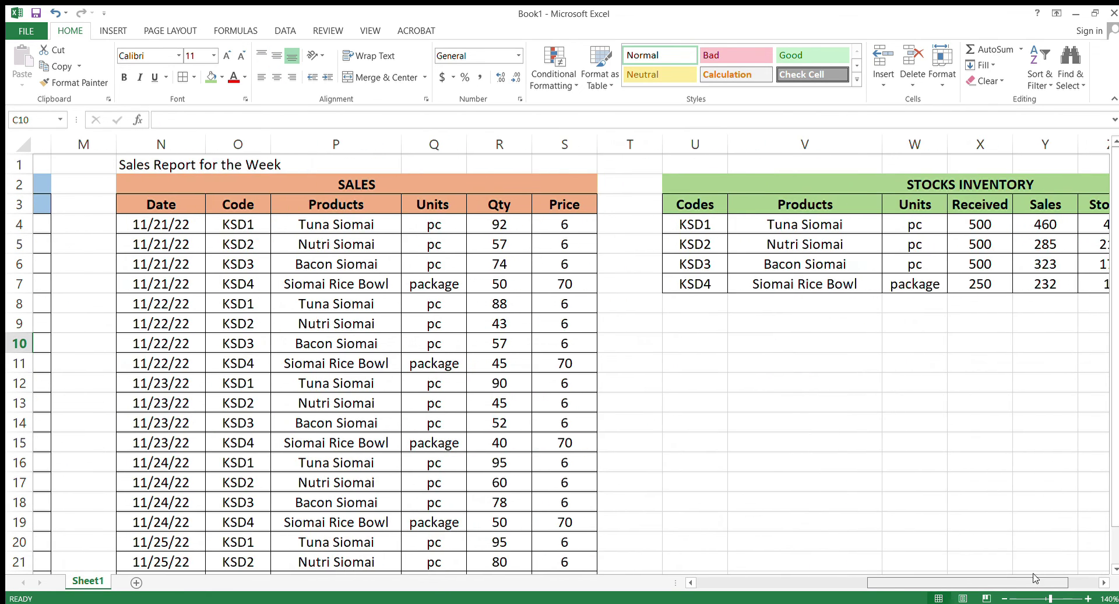
{"action": "left_click", "coordinate": [1004, 349]}
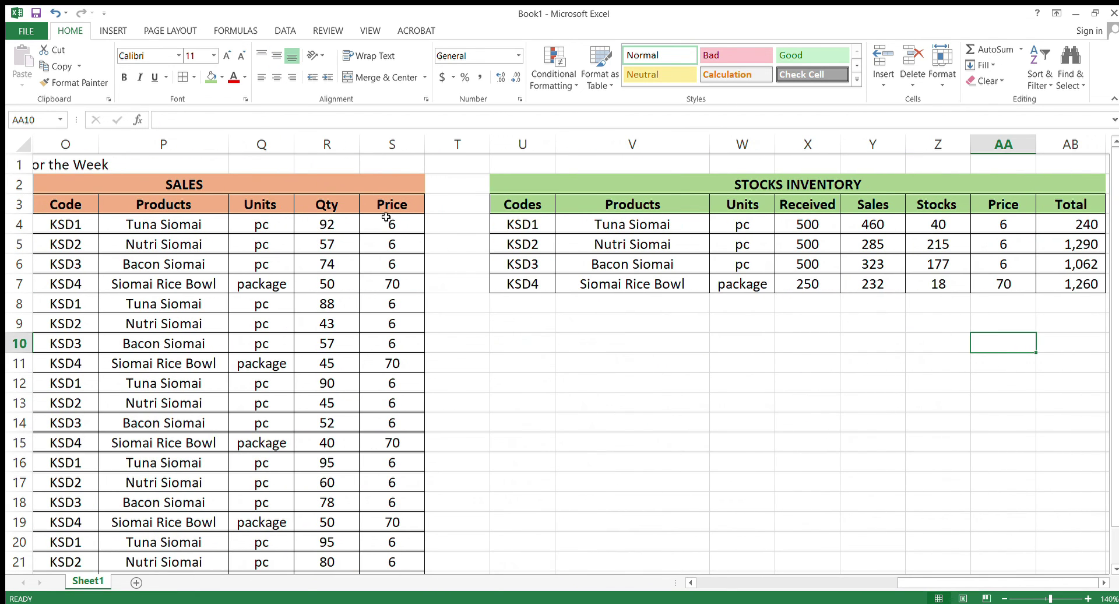